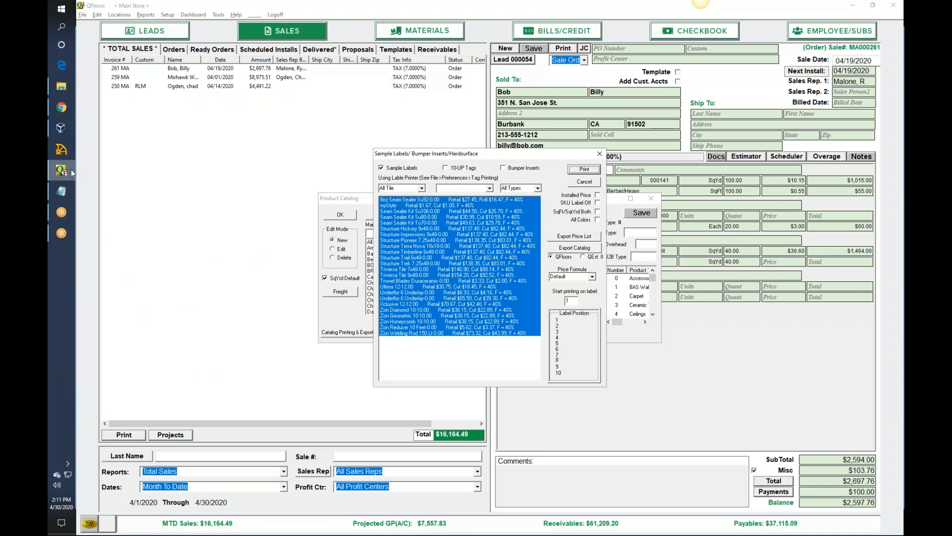
- Open 10 UP.pdf from the Webinar folder and examine the layout of its ten-up price tags
click(58, 92)
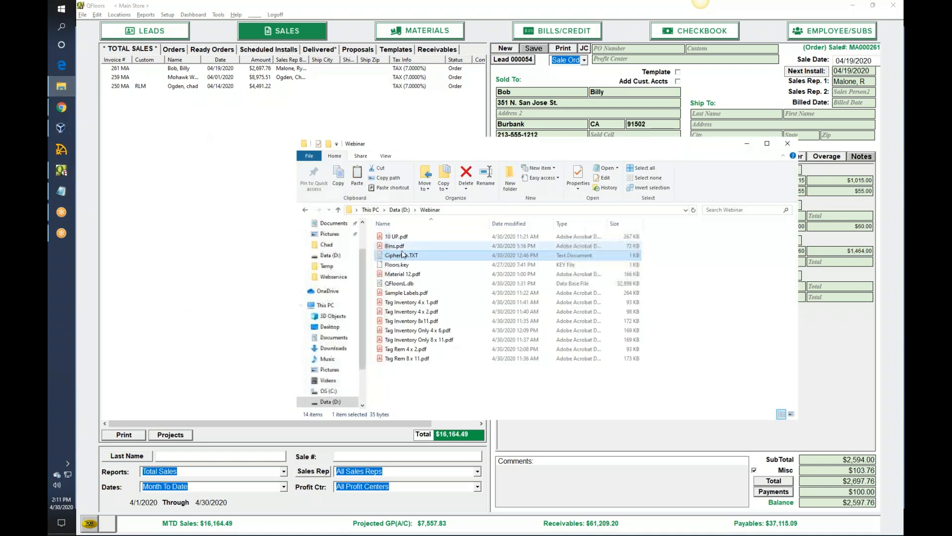
click(405, 237)
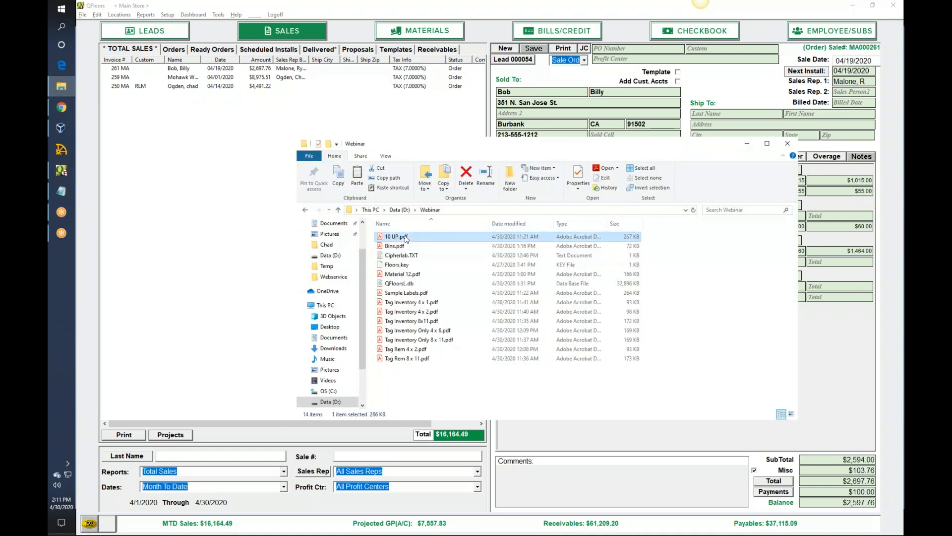
double_click(406, 237)
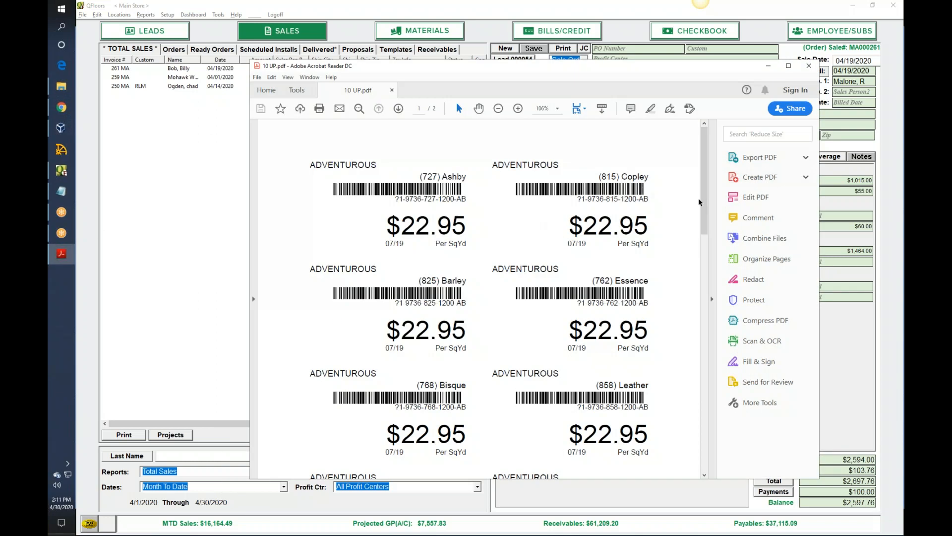
drag(705, 159, 685, 143)
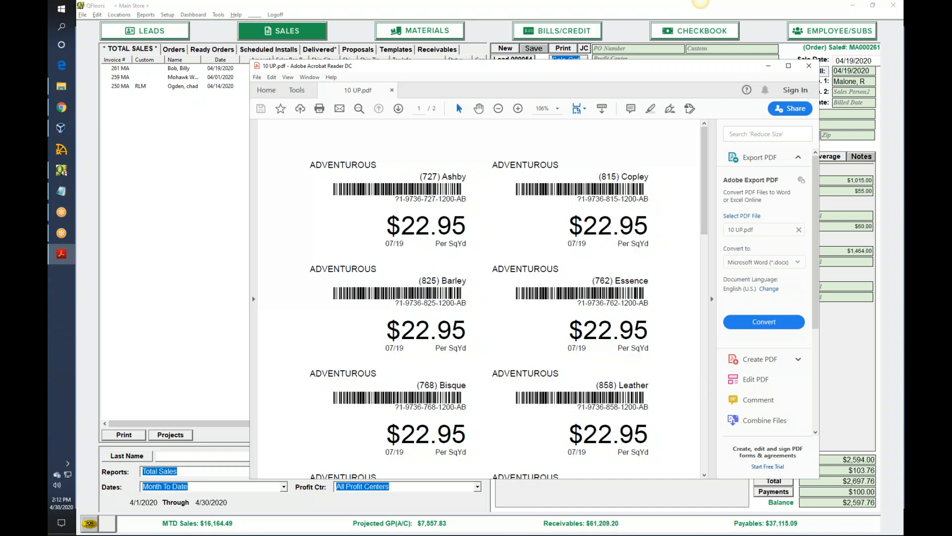
- Open Sample Labels.pdf from the Webinar folder, compare its labels with 10 UP.pdf, and return to the sample label settings in QFloors
click(61, 86)
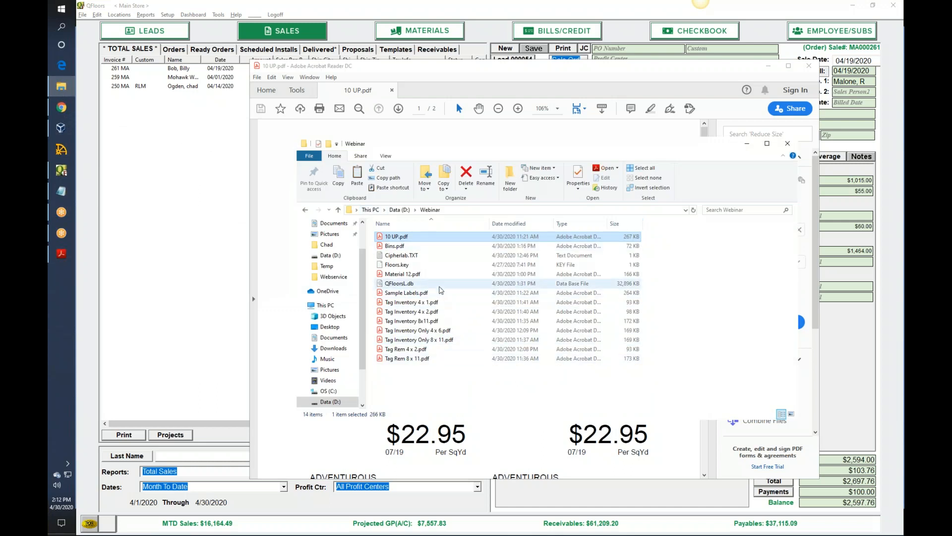
double_click(437, 294)
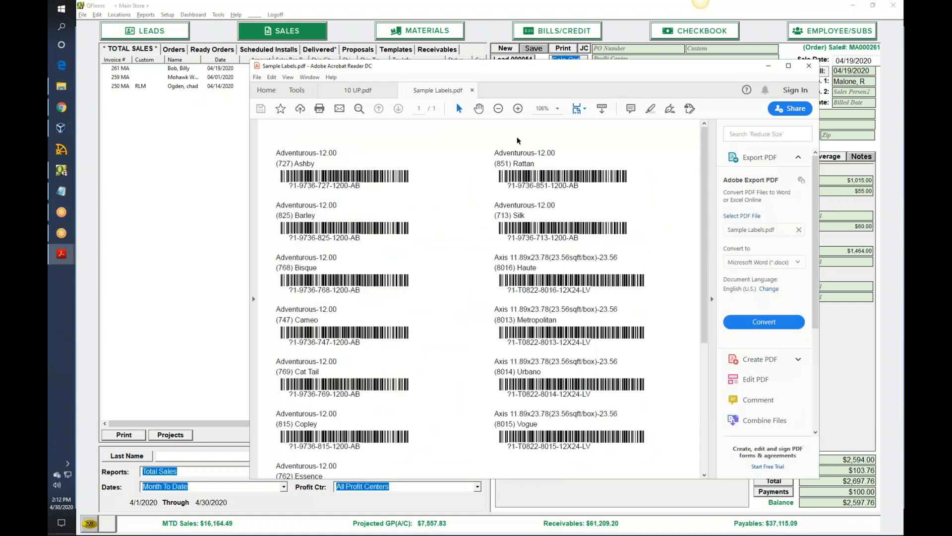
mouse_move(704, 268)
mouse_down()
mouse_move(710, 353)
mouse_move(710, 269)
mouse_up()
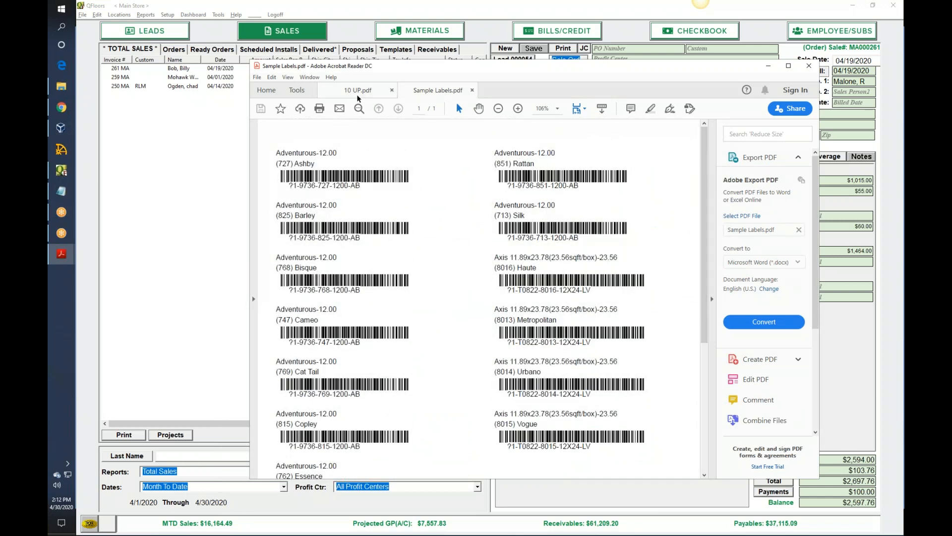
click(386, 94)
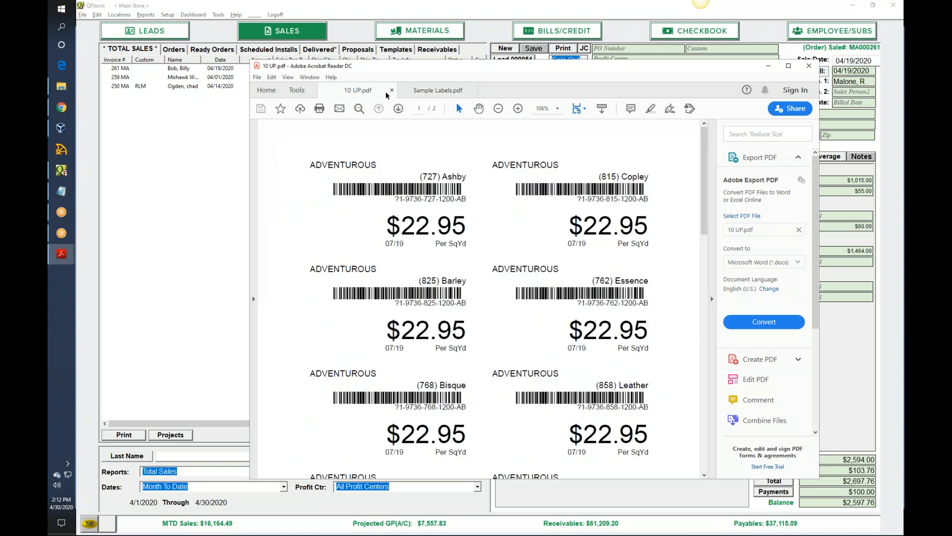
click(420, 91)
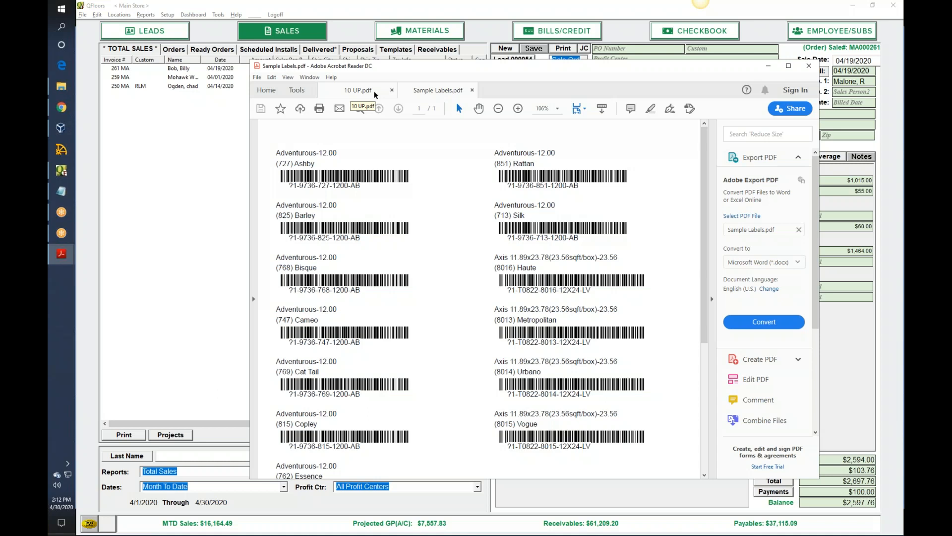
click(767, 70)
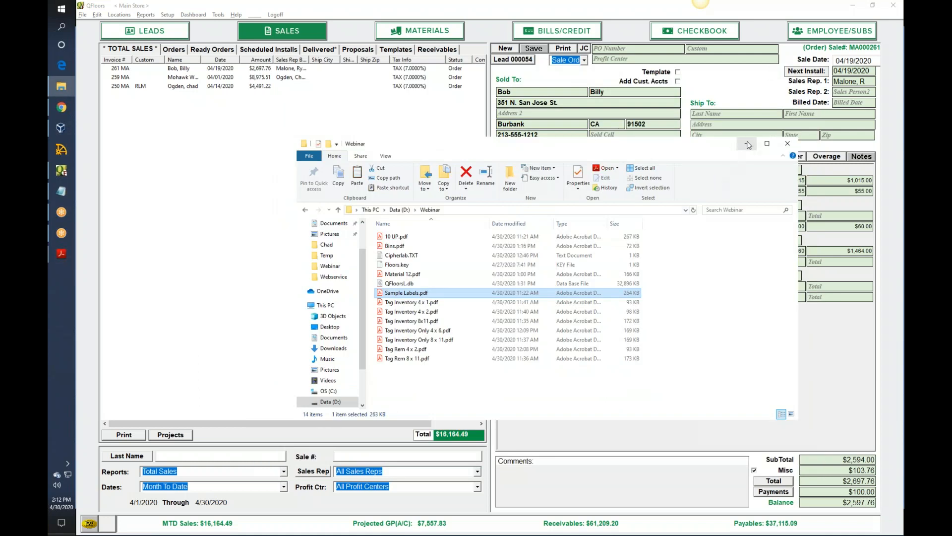
click(749, 144)
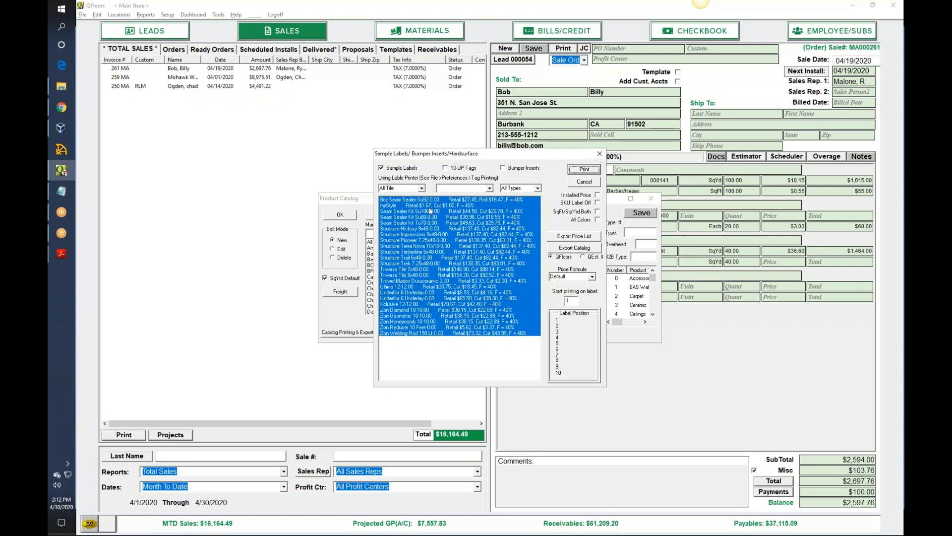
- Include all colors for sample labels, filter to Triversa Tile 9x48, select Applewood Tannin, and close the label and catalog windows without printing
click(413, 253)
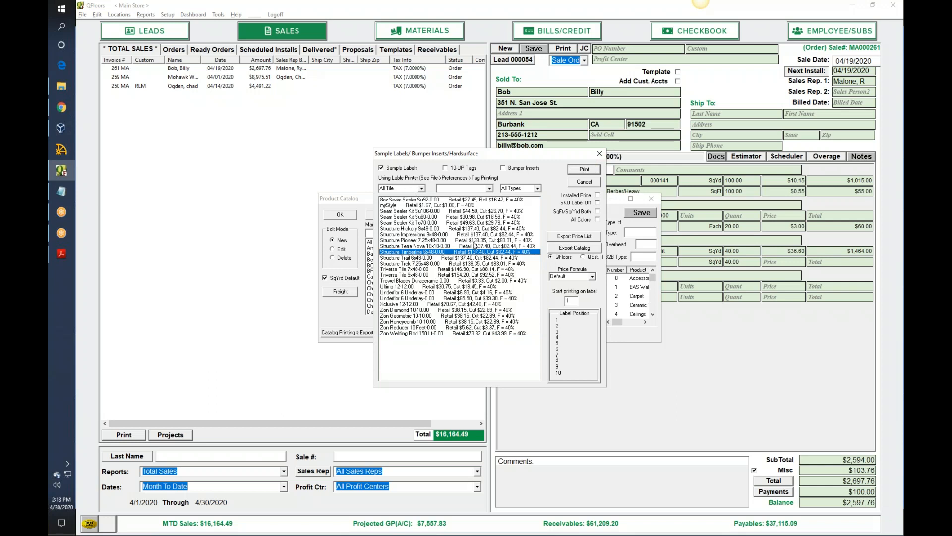
click(597, 220)
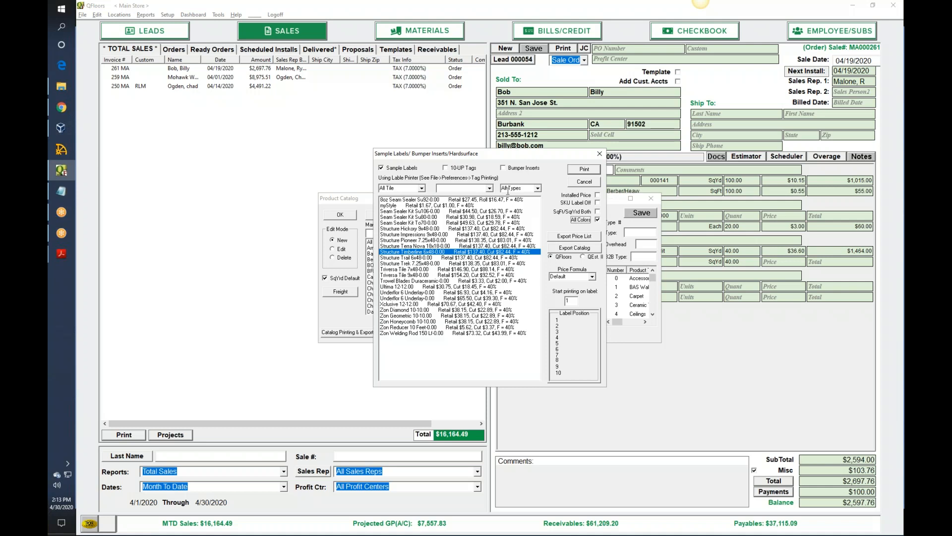
click(489, 189)
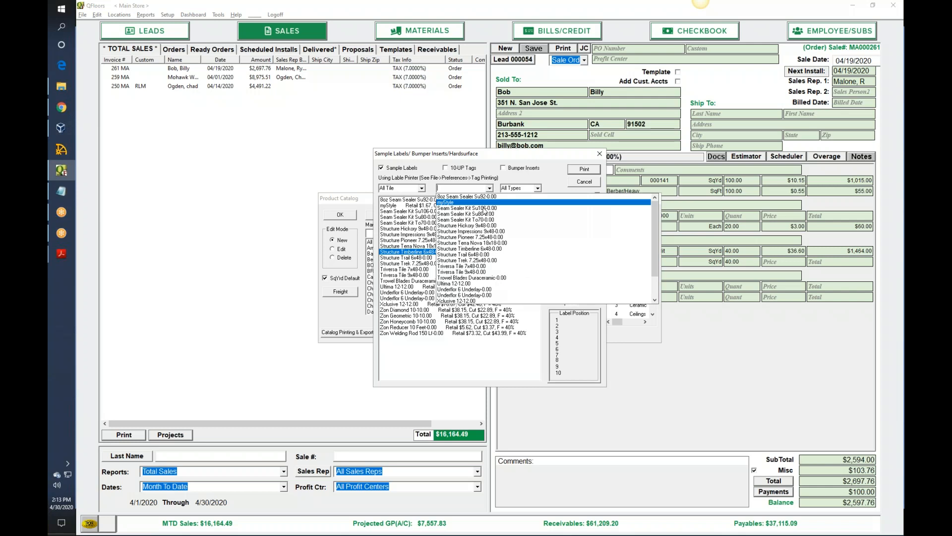
click(472, 272)
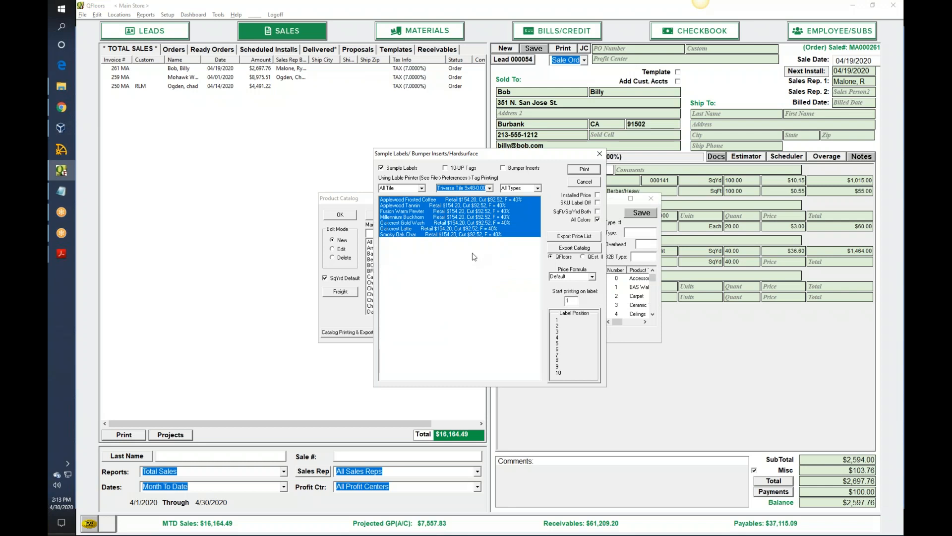
click(394, 205)
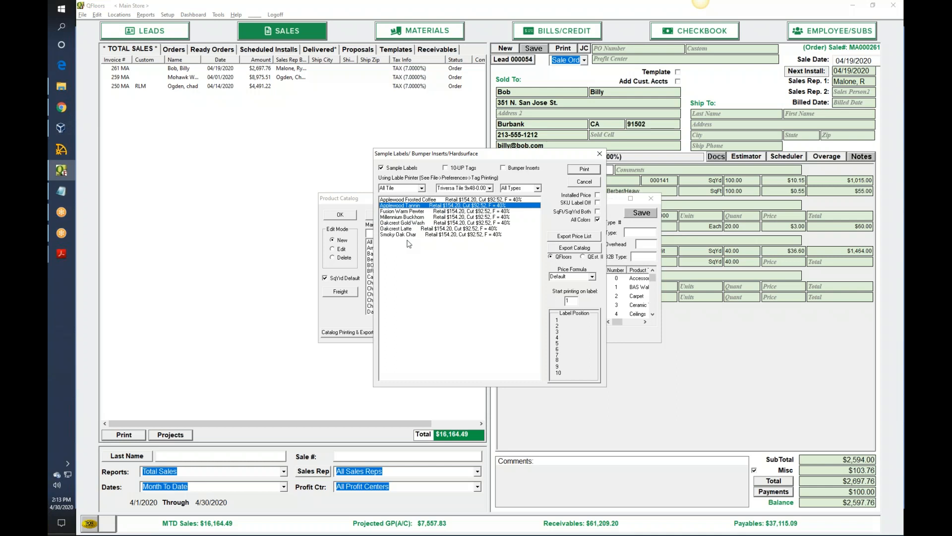
click(600, 153)
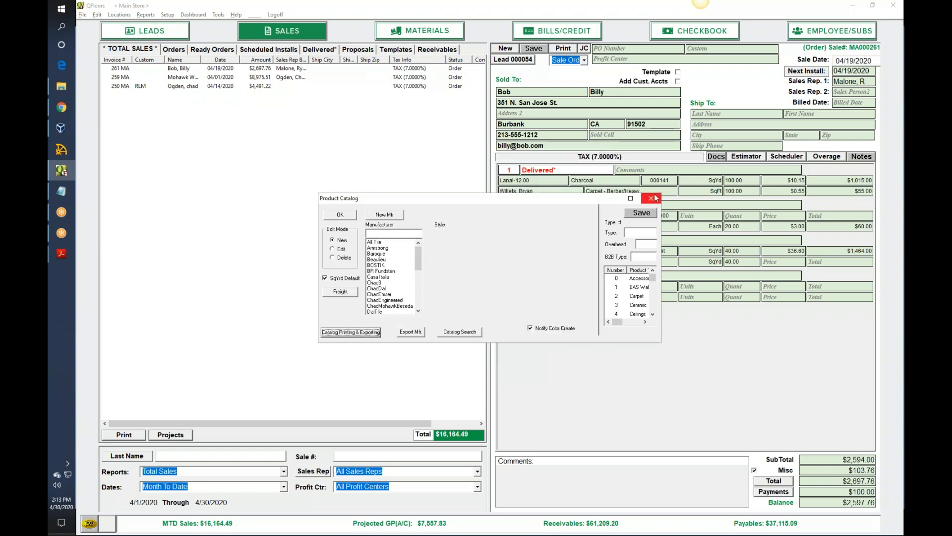
click(653, 199)
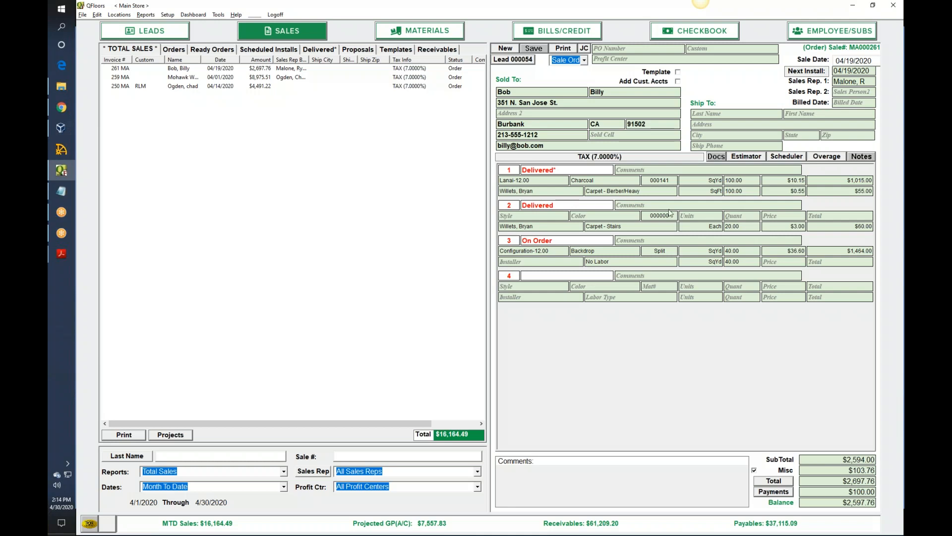
- Start a new sale with a job type and enter Adventurous-12.00 in Moonbeam as the material on line 1
click(506, 49)
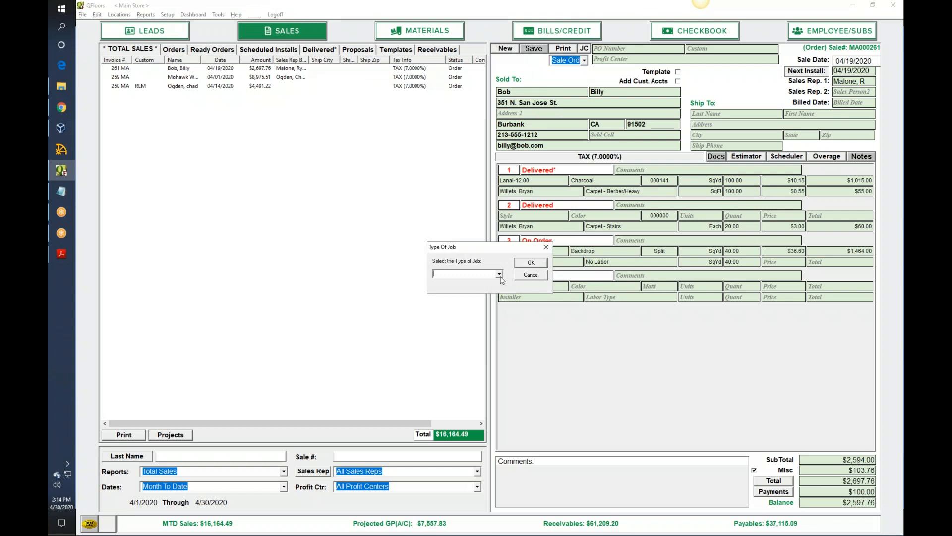
click(500, 274)
click(490, 287)
click(532, 263)
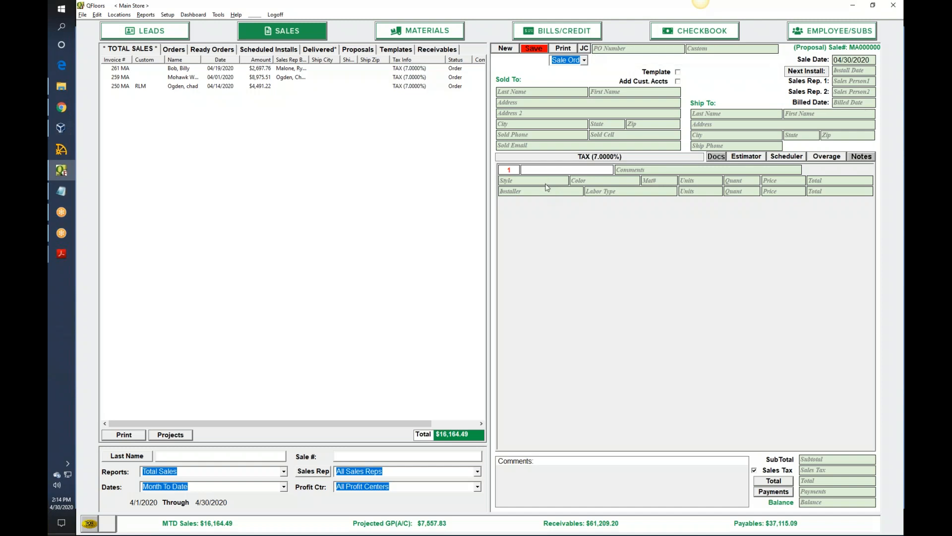
click(547, 186)
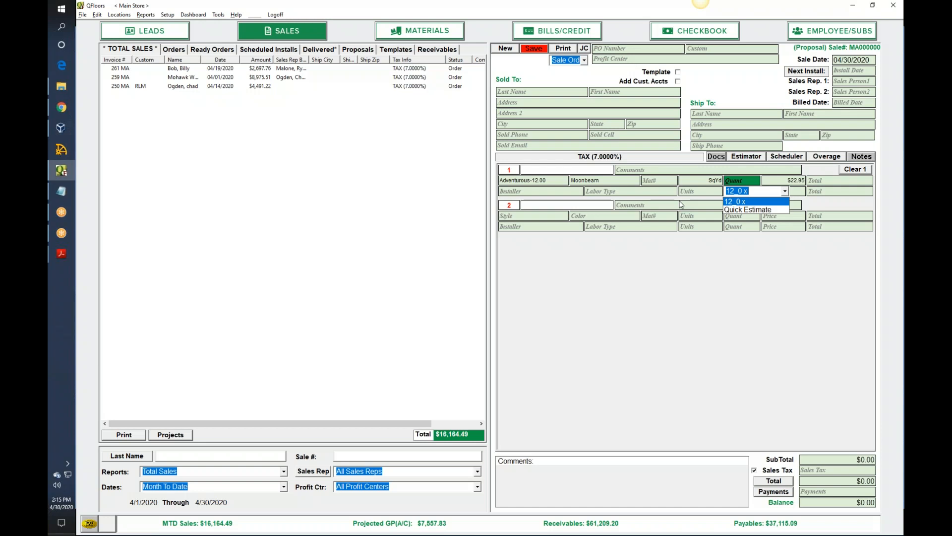
- Enter "///" as line 2's style to call up barcode scanning, and add Adventurous-12.00 in Cat Tail by its product SKU
click(551, 216)
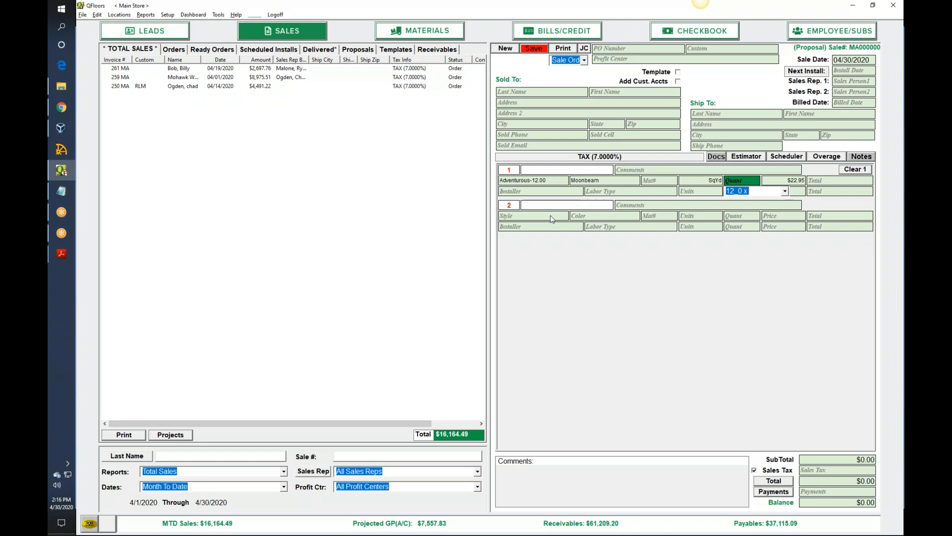
click(552, 219)
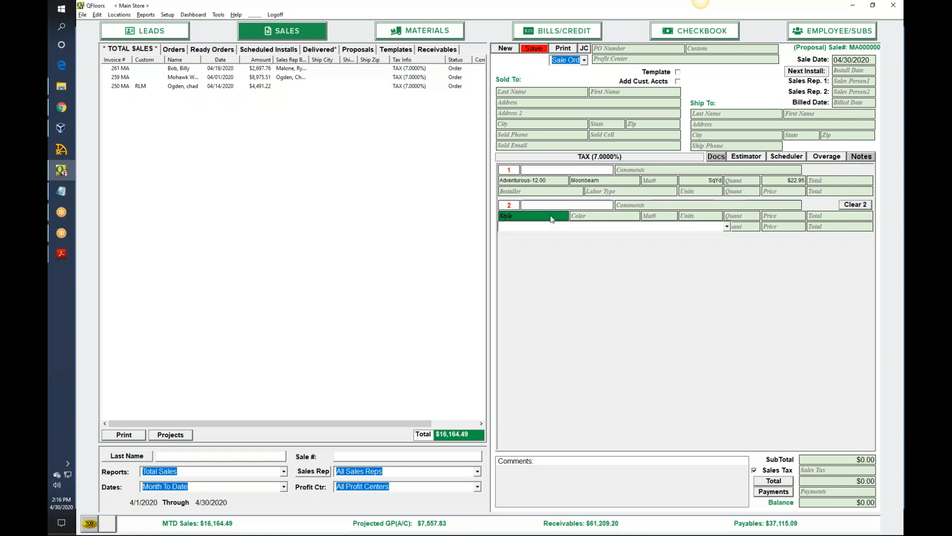
text(///)
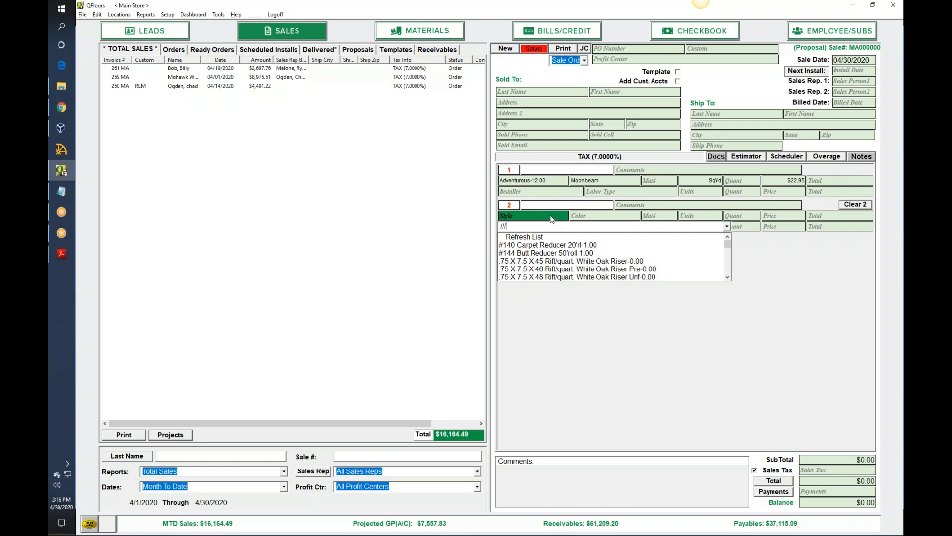
key(Return)
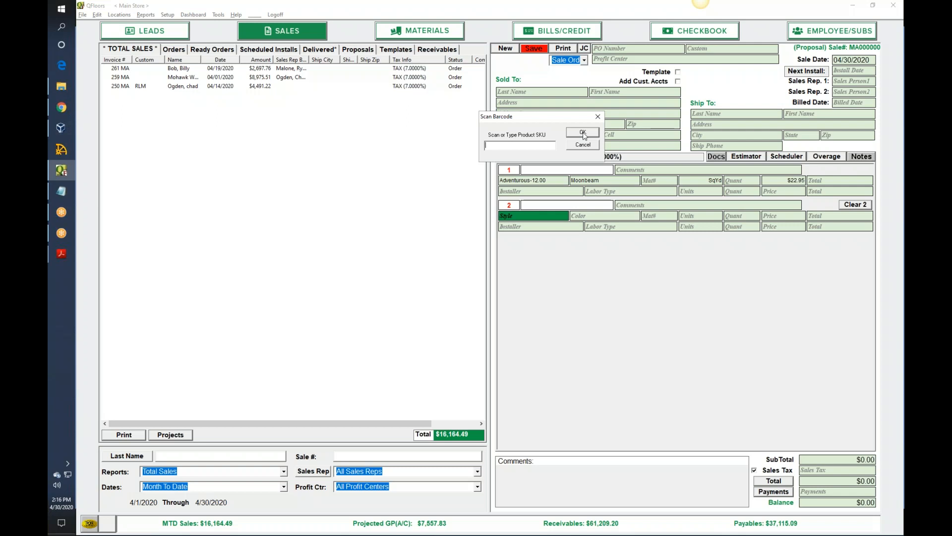
click(583, 133)
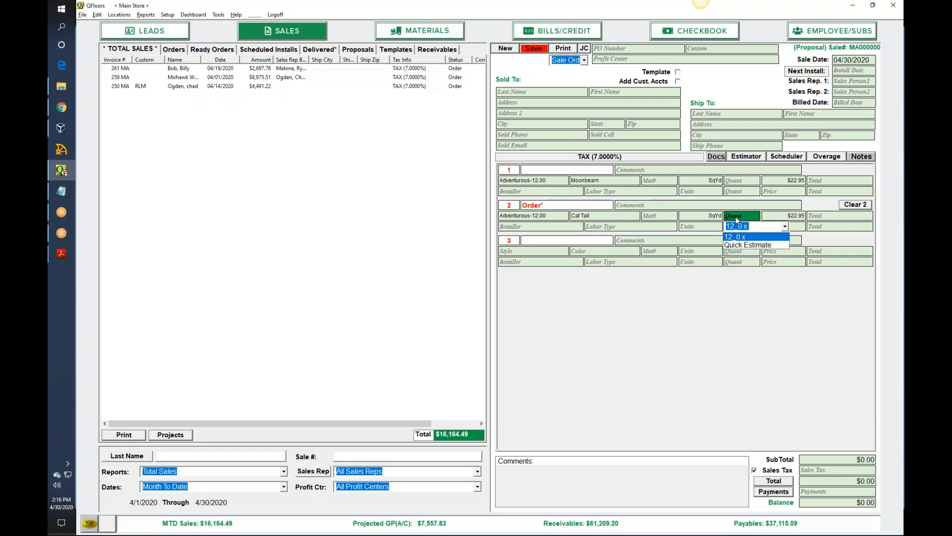
- Set the quantity of the Cat Tail material on line 2 to 100 square yards and continue to line 3
text(100)
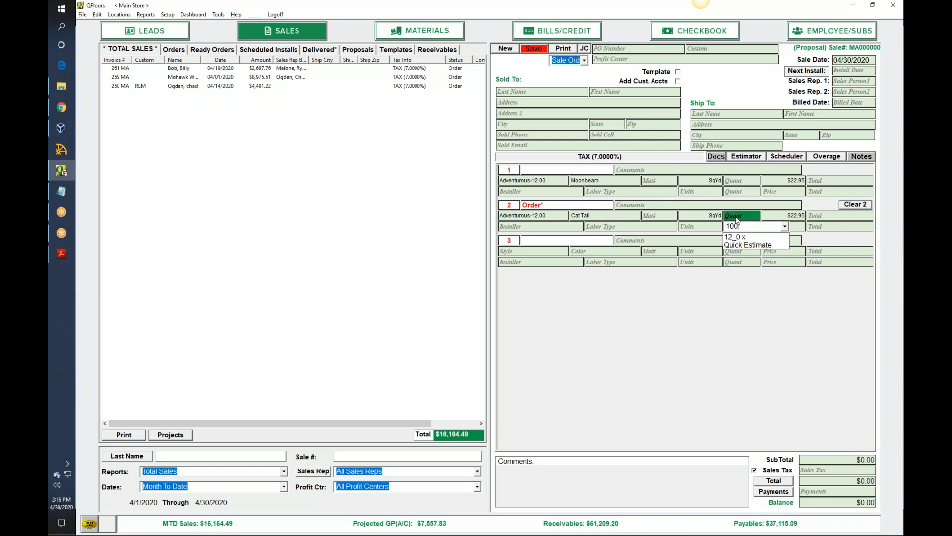
key(Tab)
key(Tab)
key(Tab)
key(Tab)
key(Tab)
key(Tab)
key(Tab)
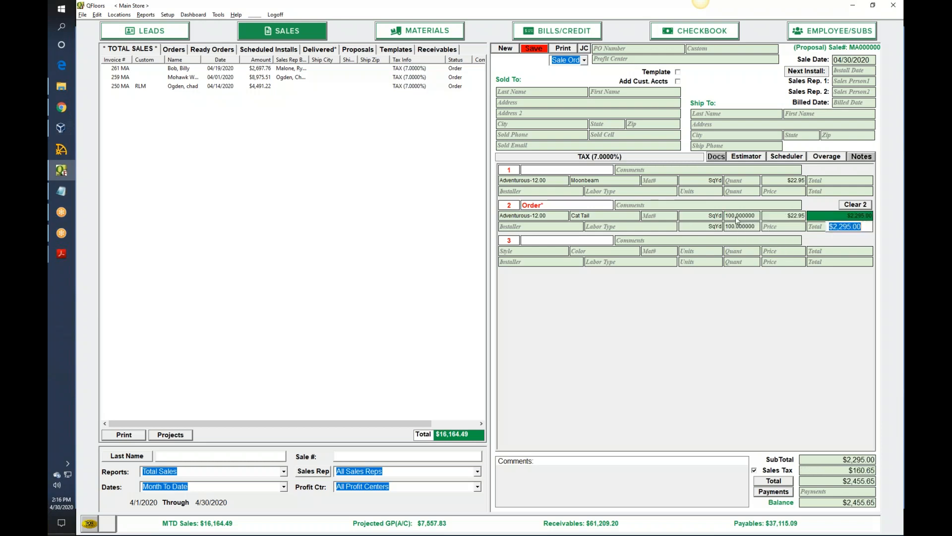
key(Tab)
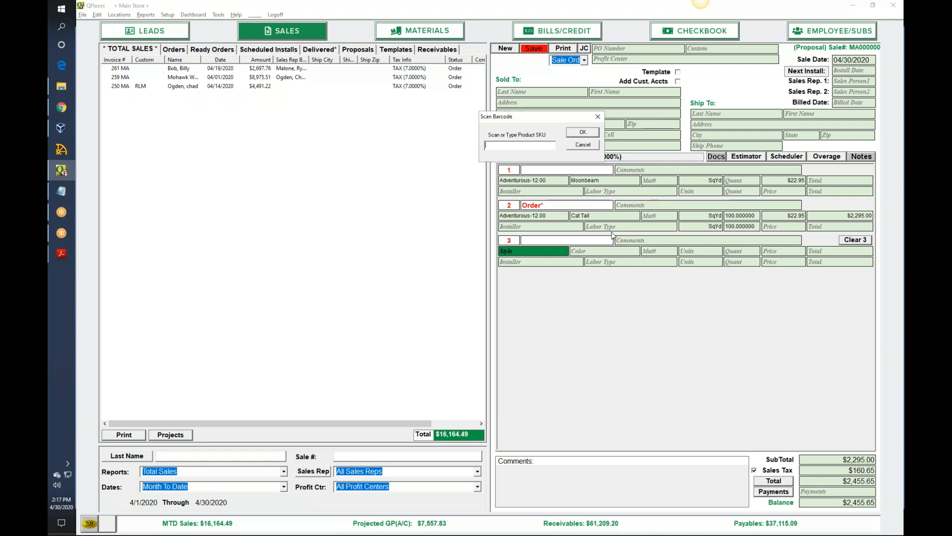
- Try to enter a product on line 3 through the "///" barcode scan prompt
text(/A)
text(/)
text(//)
key(Return)
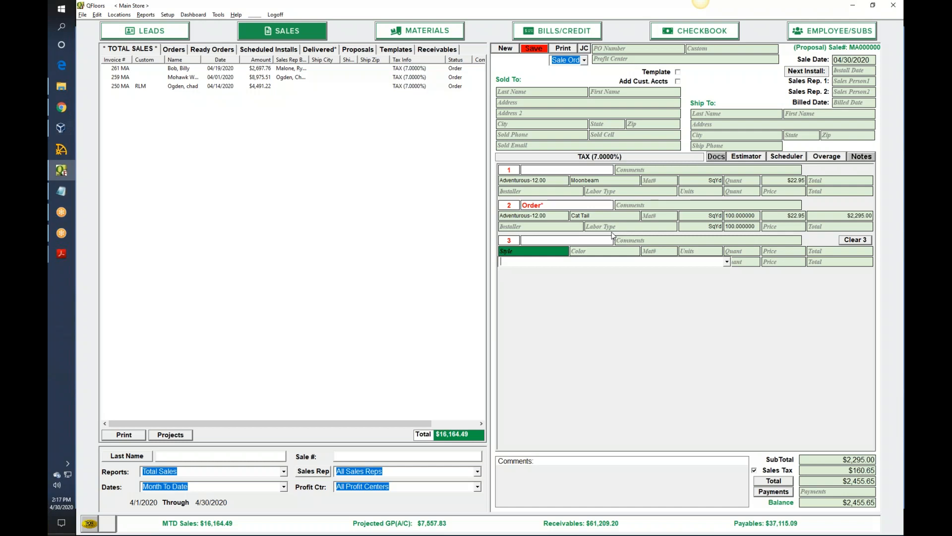
key(alt+Tab)
key(alt+Tab)
key(alt+Tab)
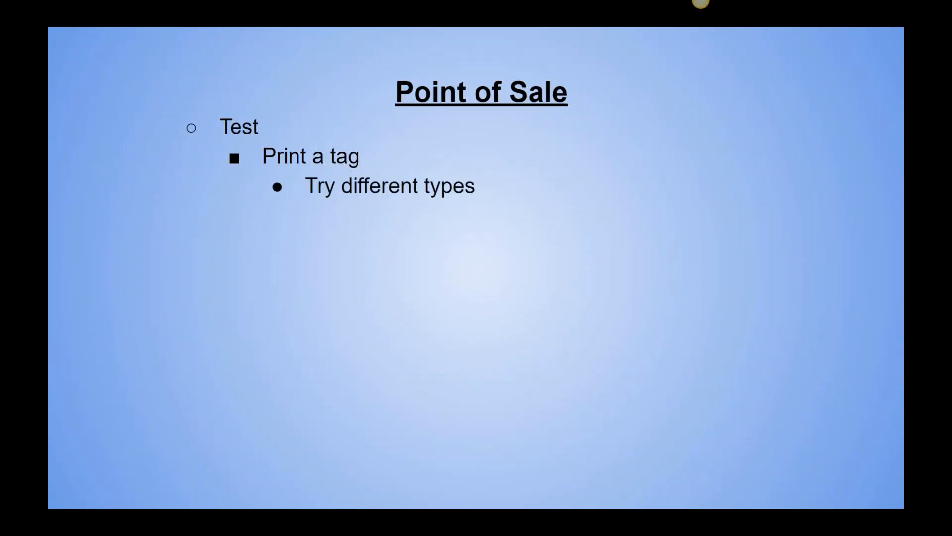
key(Right)
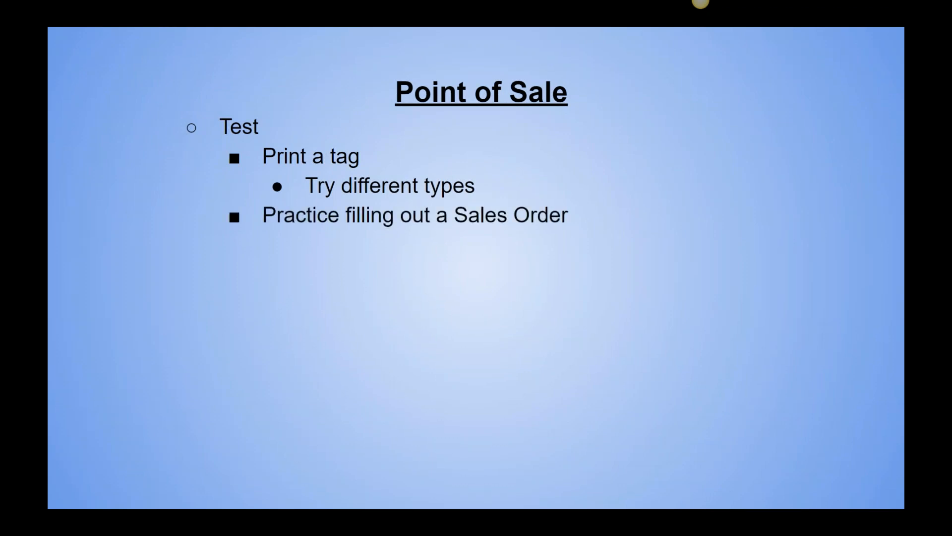
key(Right)
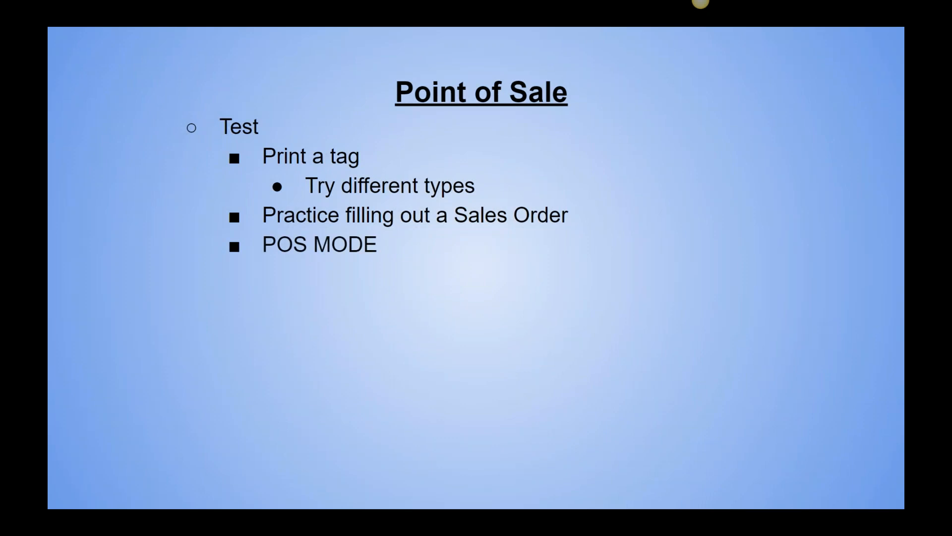
key(Right)
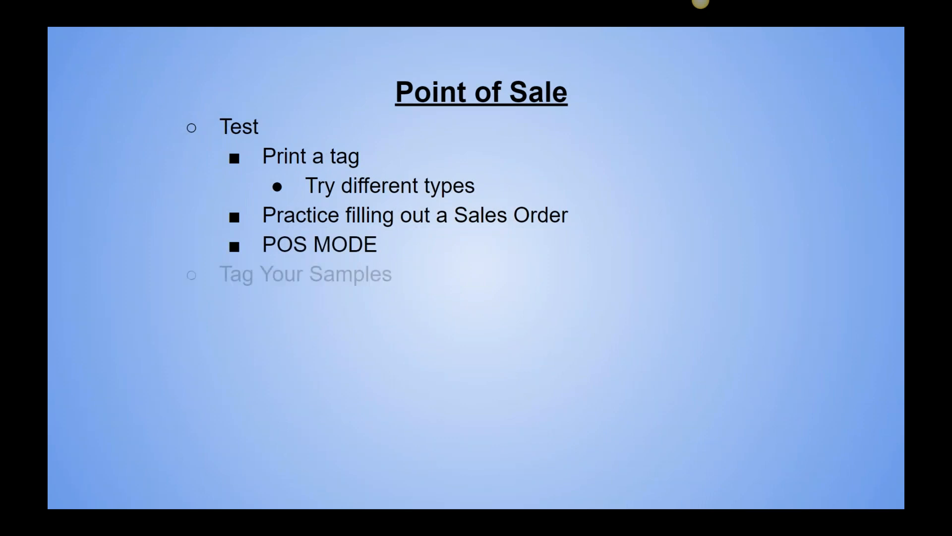
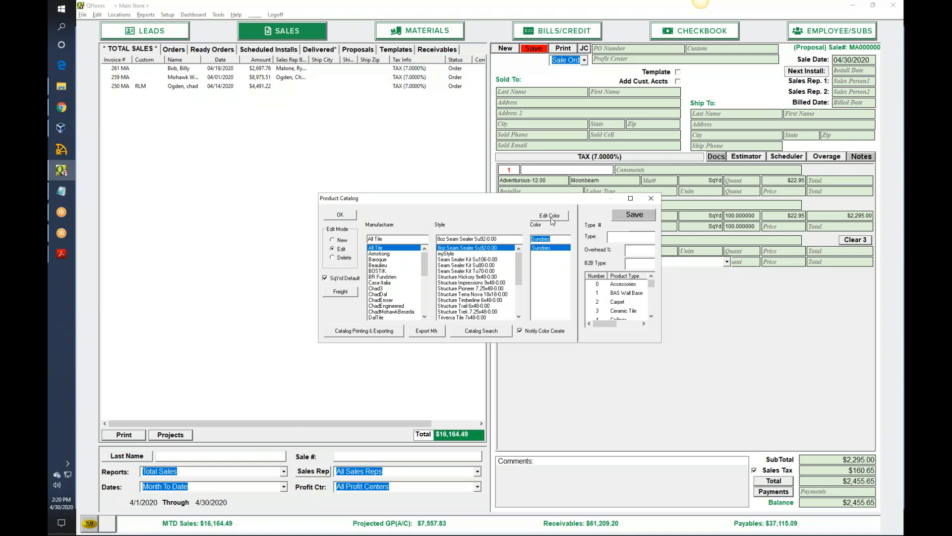
- View the color record of All Tile's Boz Seam Sealer Su92-0.00 in Sundries to examine its SKU, and close the record
click(551, 216)
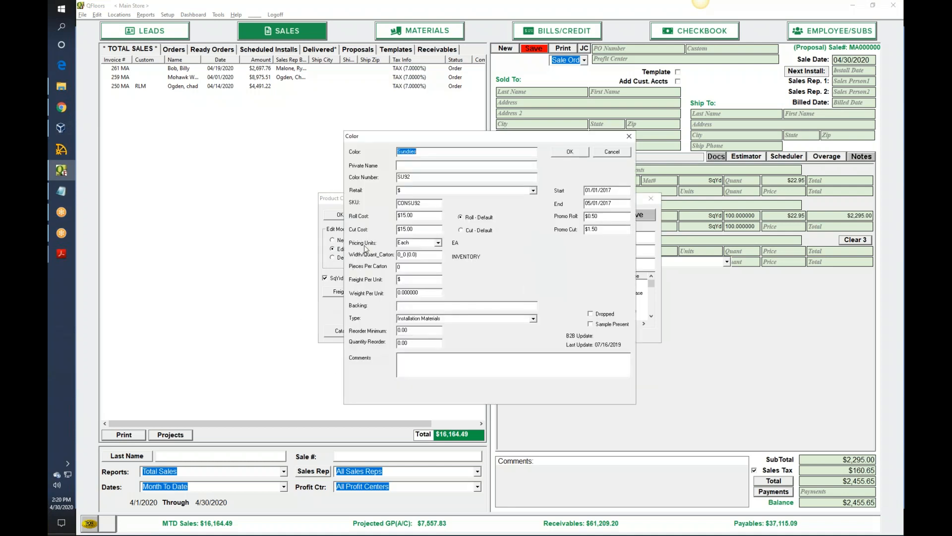
click(628, 137)
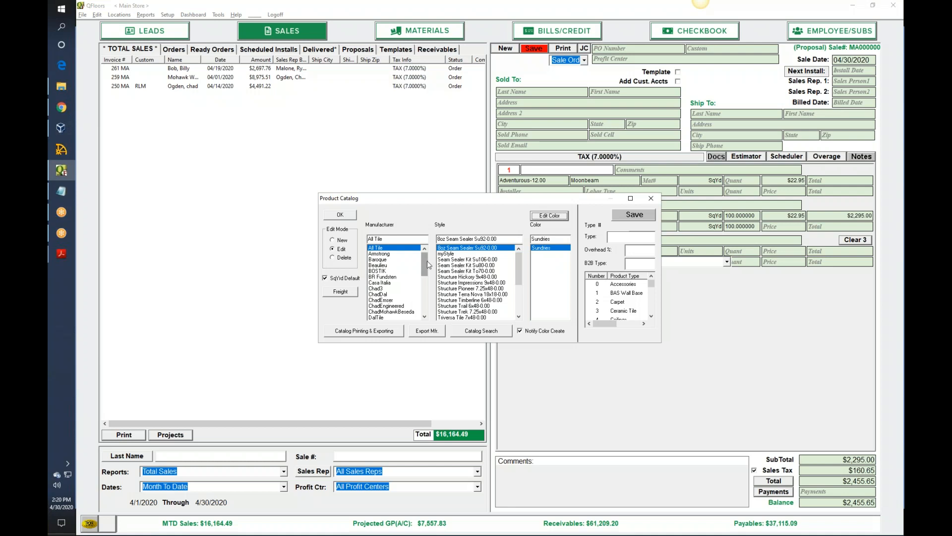
drag(427, 261, 424, 309)
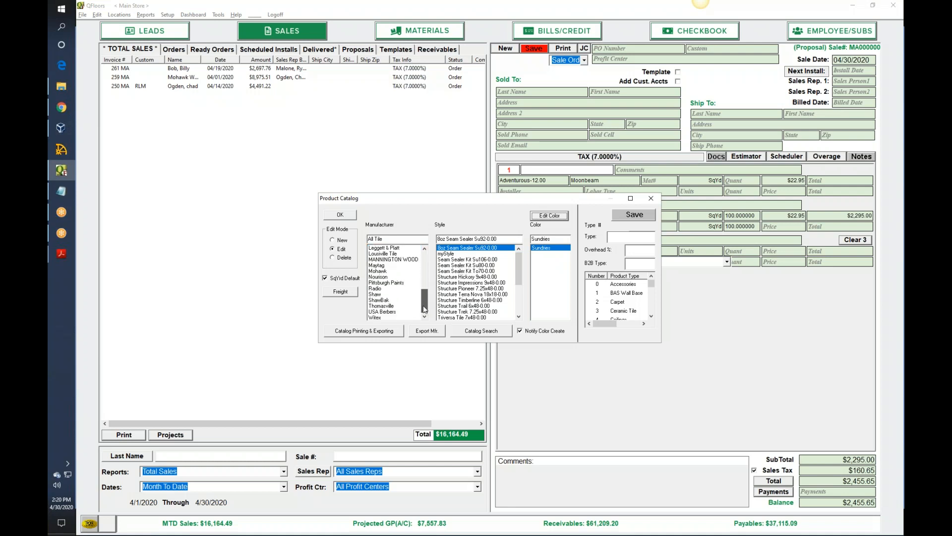
click(382, 312)
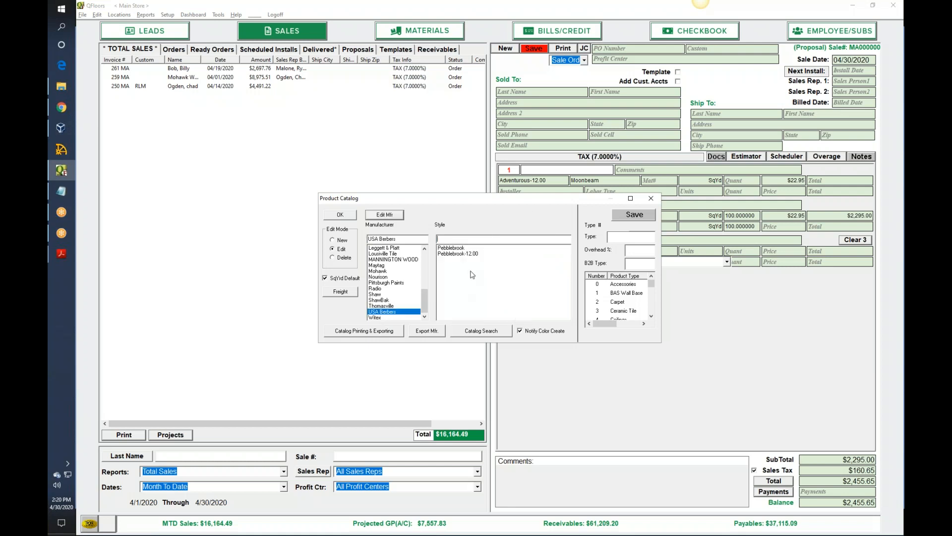
click(461, 248)
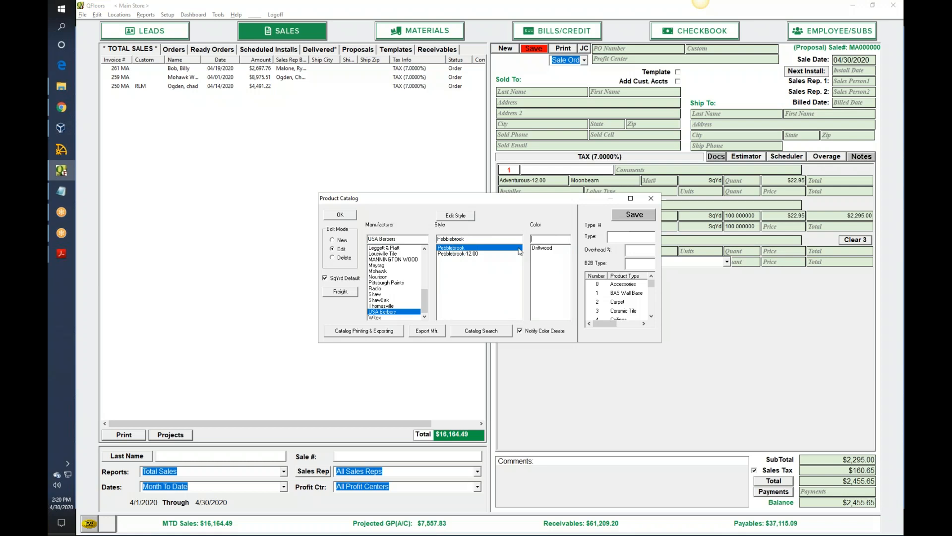
click(541, 248)
click(550, 215)
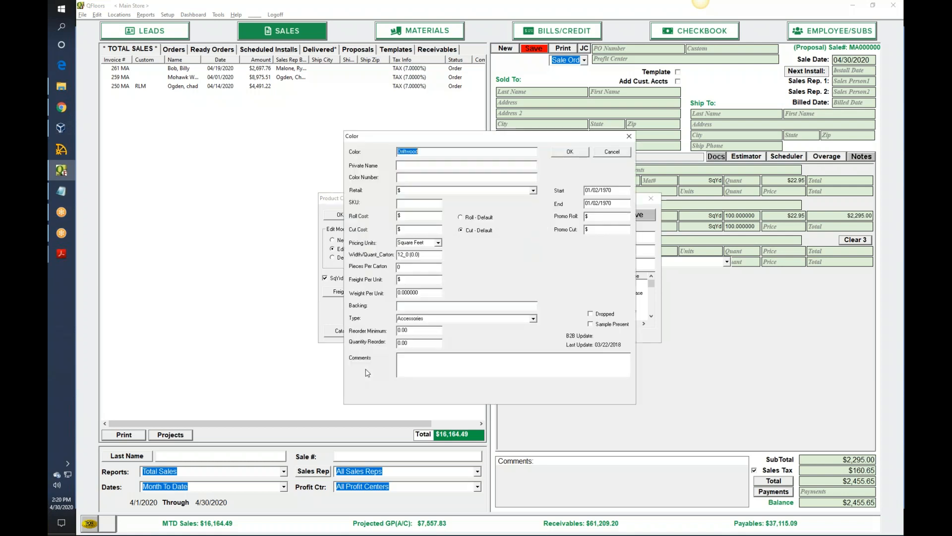
click(416, 203)
text(786162002969)
key(Tab)
click(571, 153)
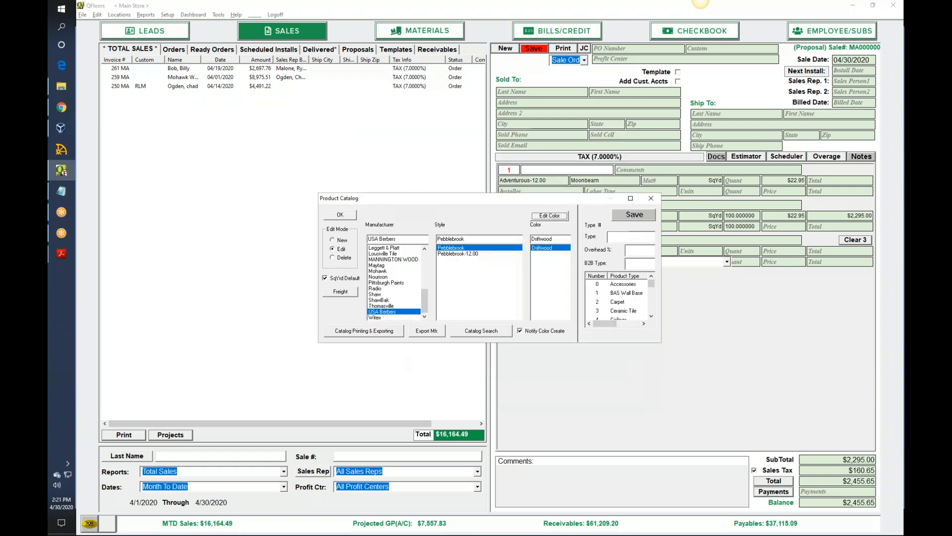
click(652, 200)
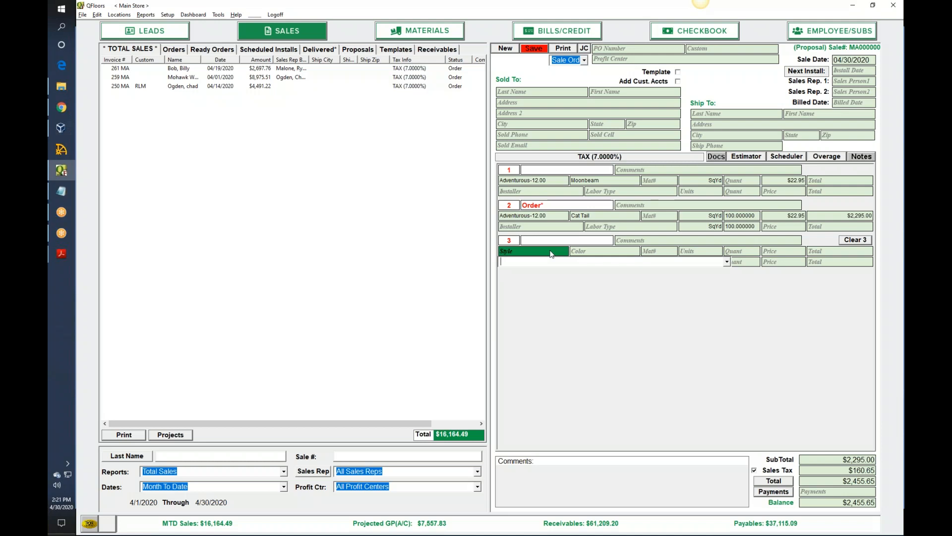
text(786162002969)
key(Return)
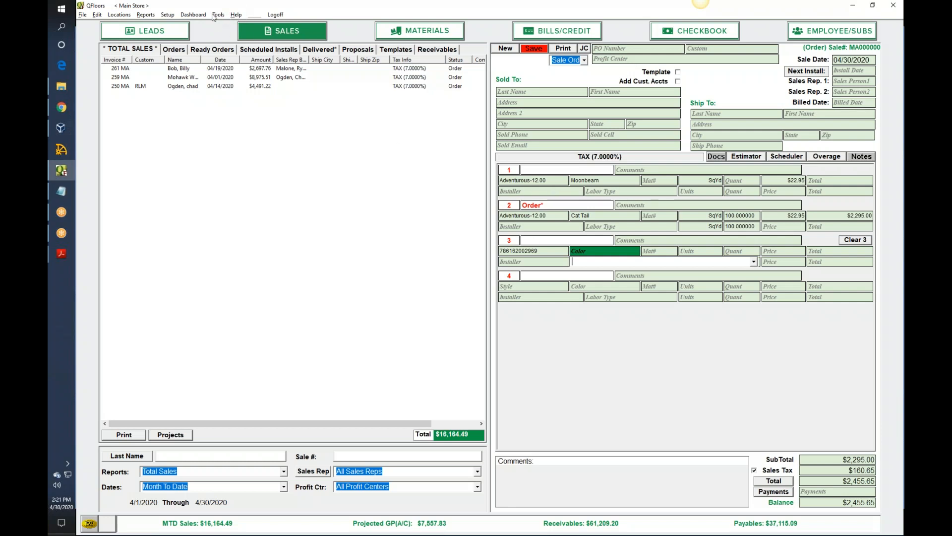
- Reopen the product catalog and check the SKU stored for USA Berbers Pebblebrook in Driftwood, leaving the record without changes
click(168, 14)
click(207, 224)
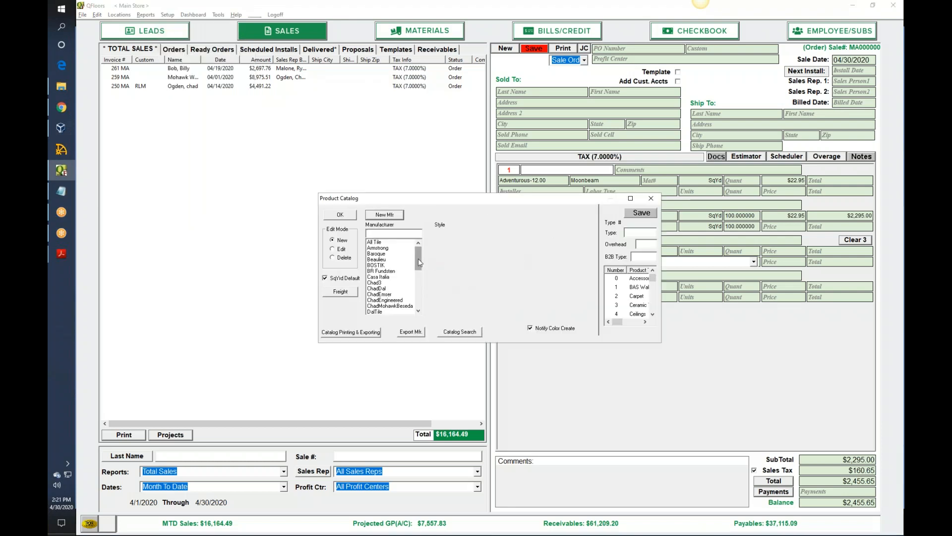
drag(420, 263, 408, 318)
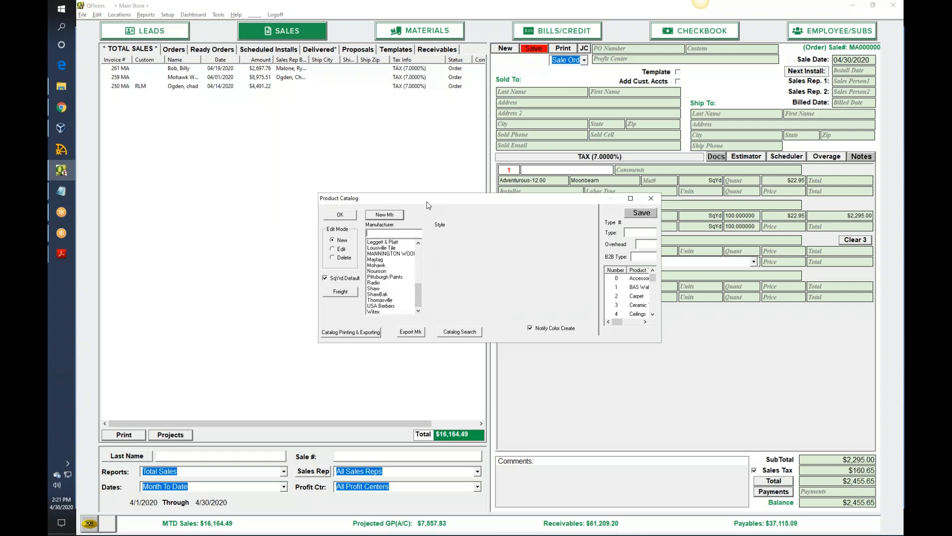
drag(427, 201, 432, 268)
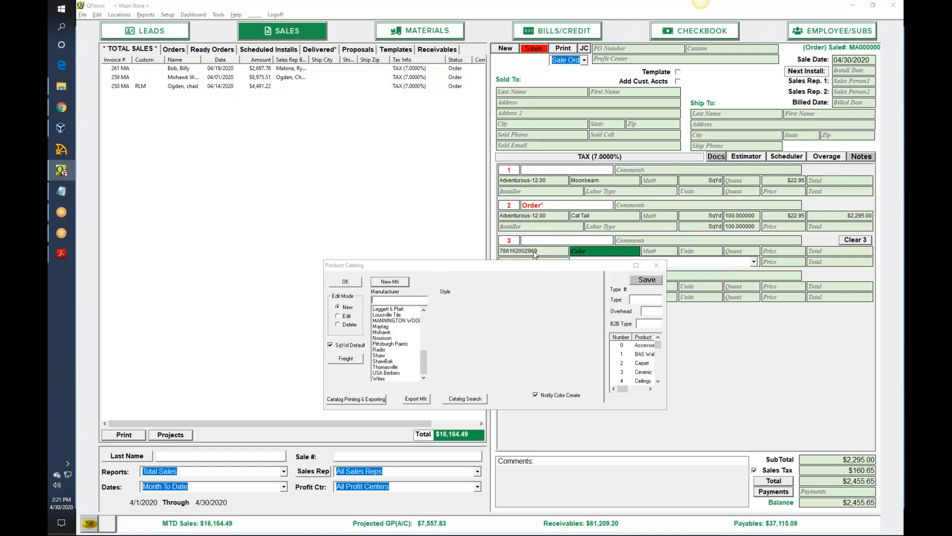
click(392, 373)
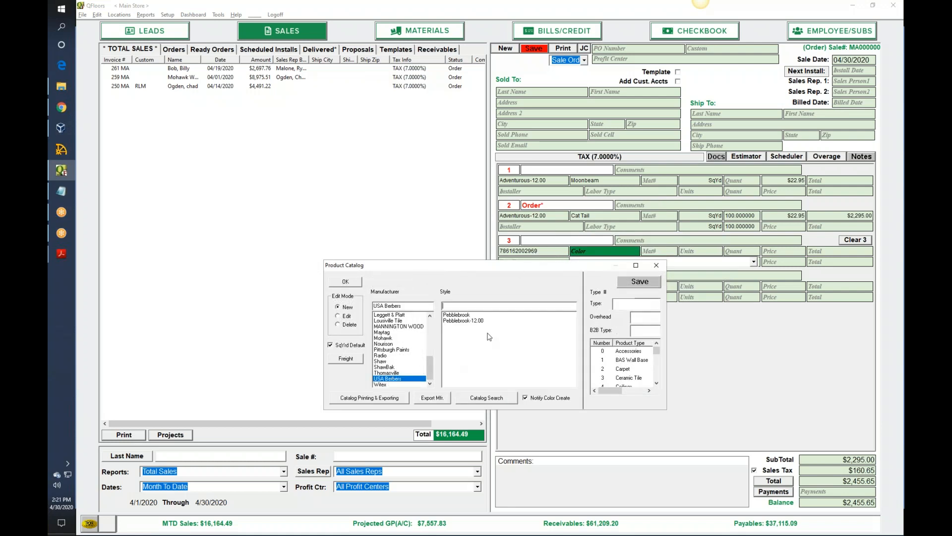
click(468, 315)
click(546, 315)
click(344, 316)
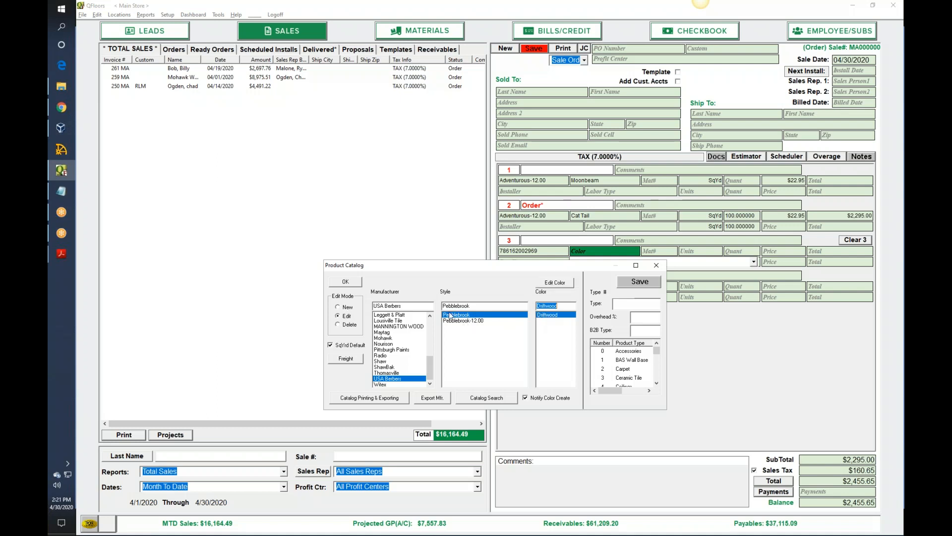
click(557, 284)
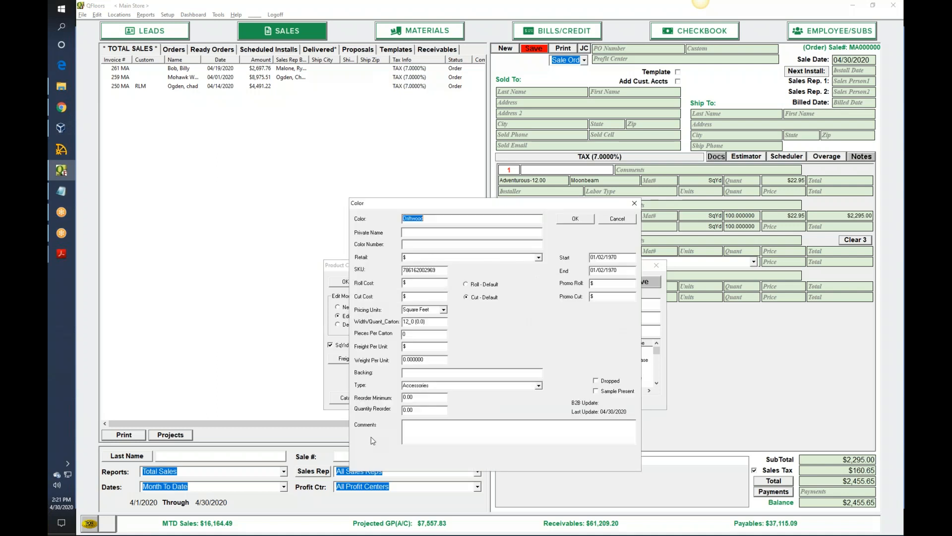
click(404, 271)
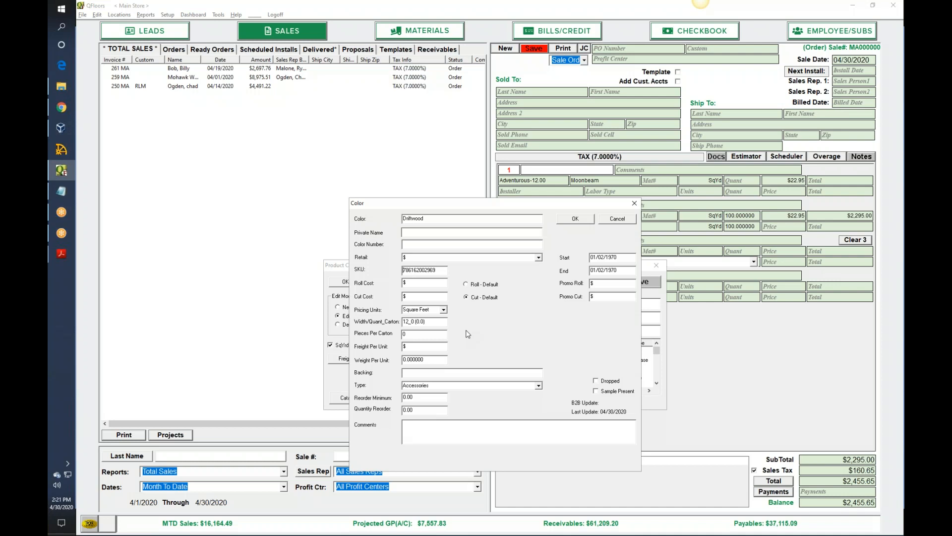
click(634, 203)
click(665, 267)
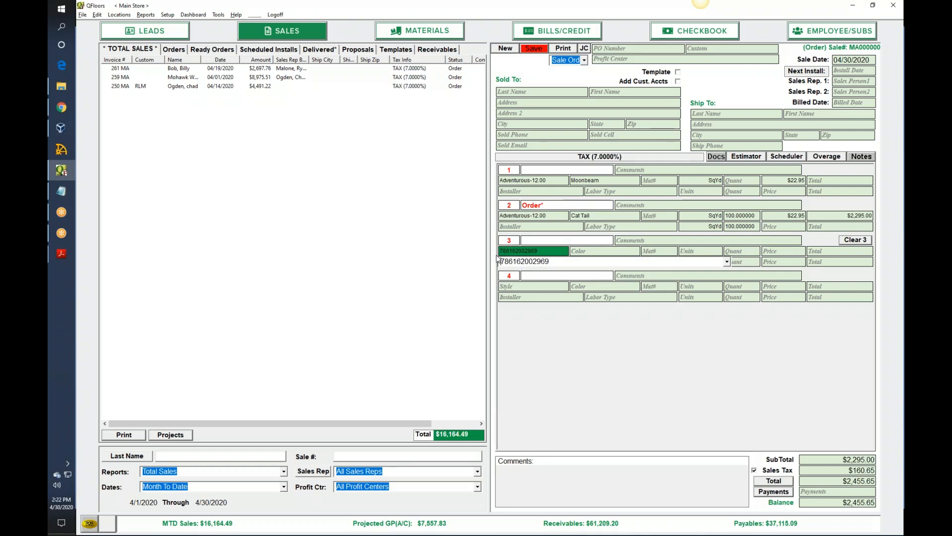
- Prefix the SKU in line 3's style with "?" to look up Pebblebrook in Driftwood
text(?)
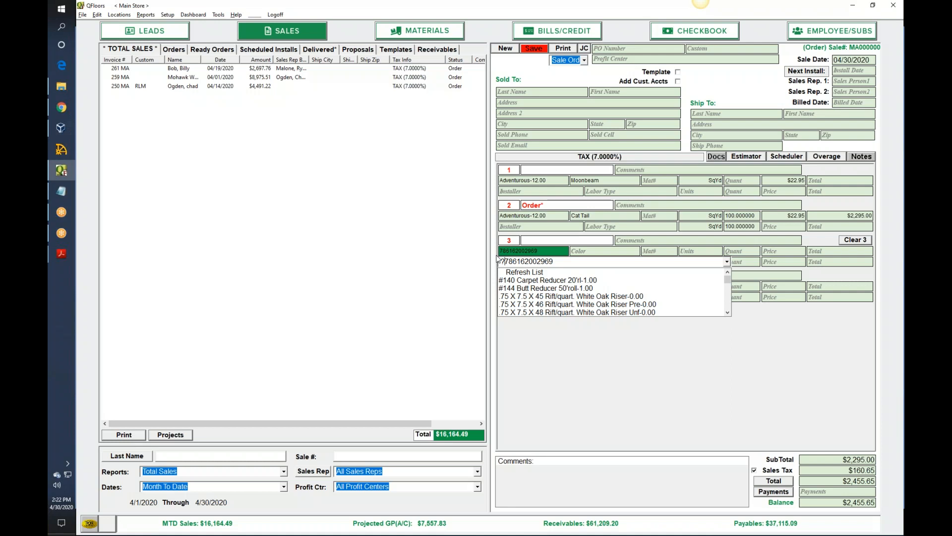
key(Return)
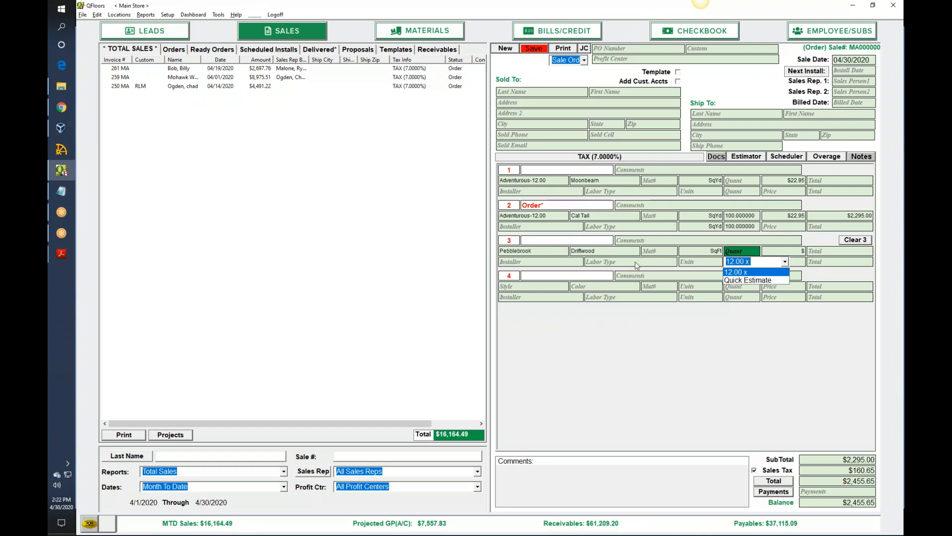
click(552, 290)
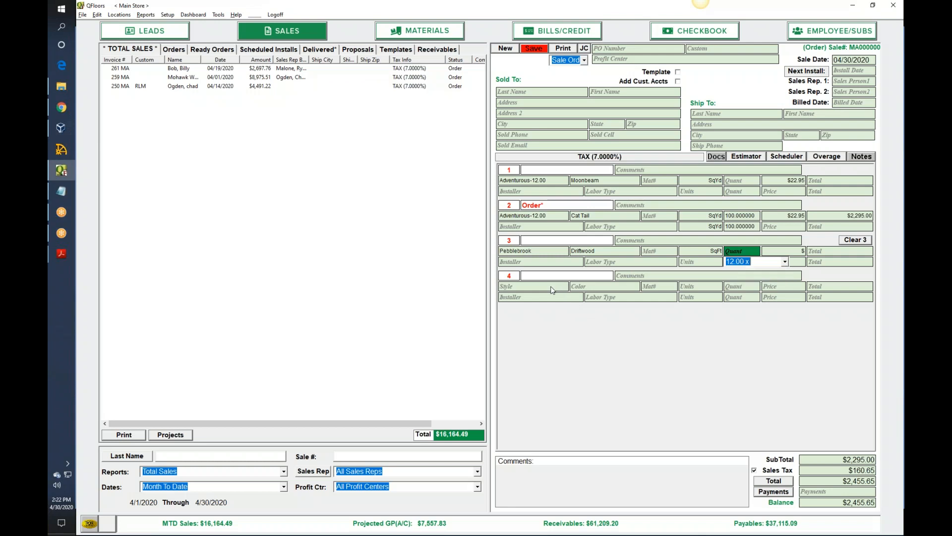
click(554, 290)
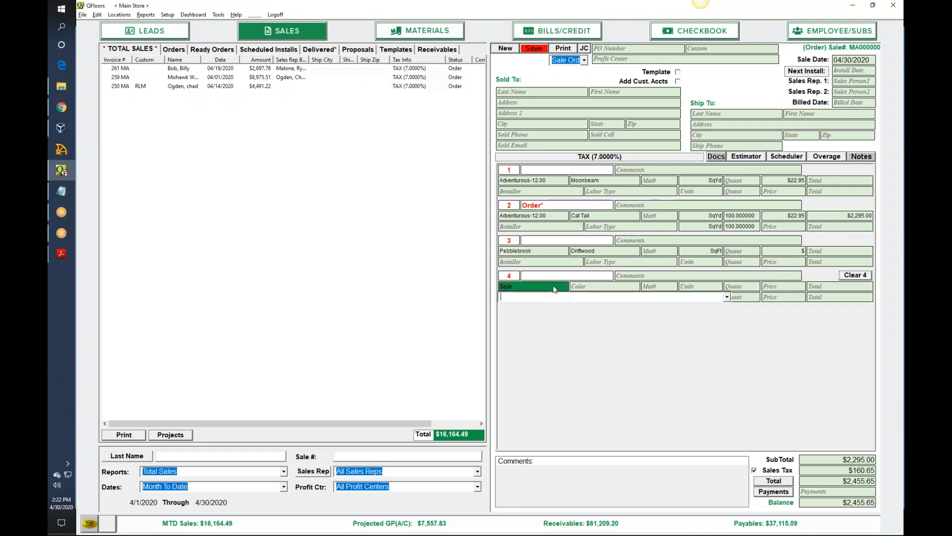
text(786162002969)
key(Return)
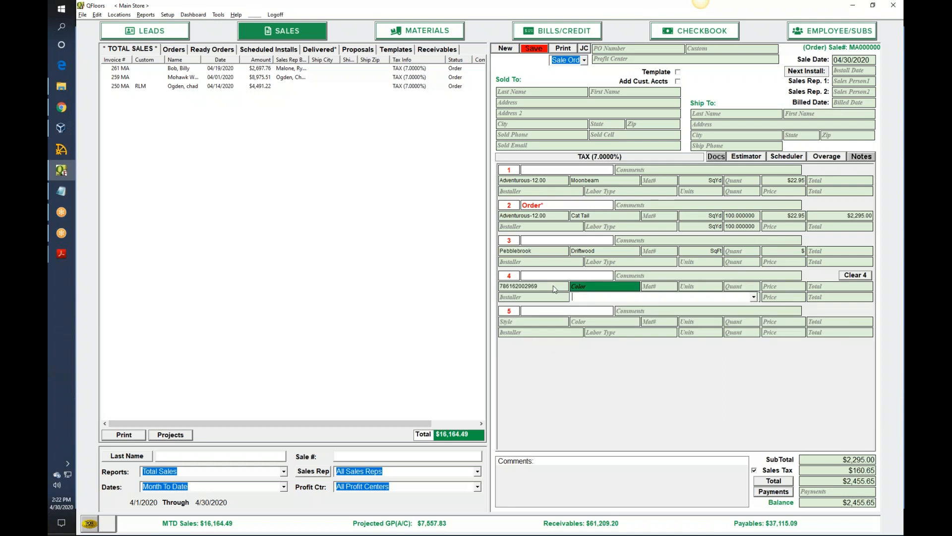
click(555, 289)
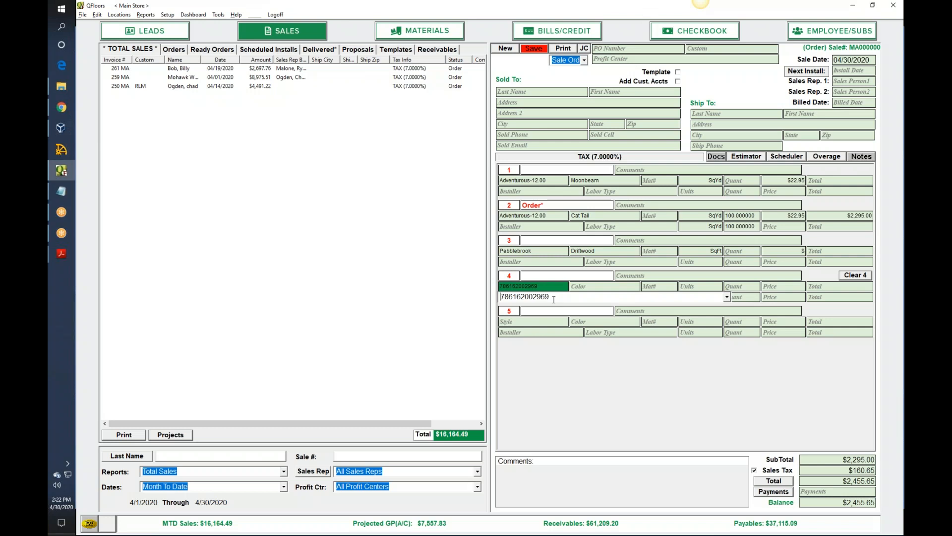
text(?)
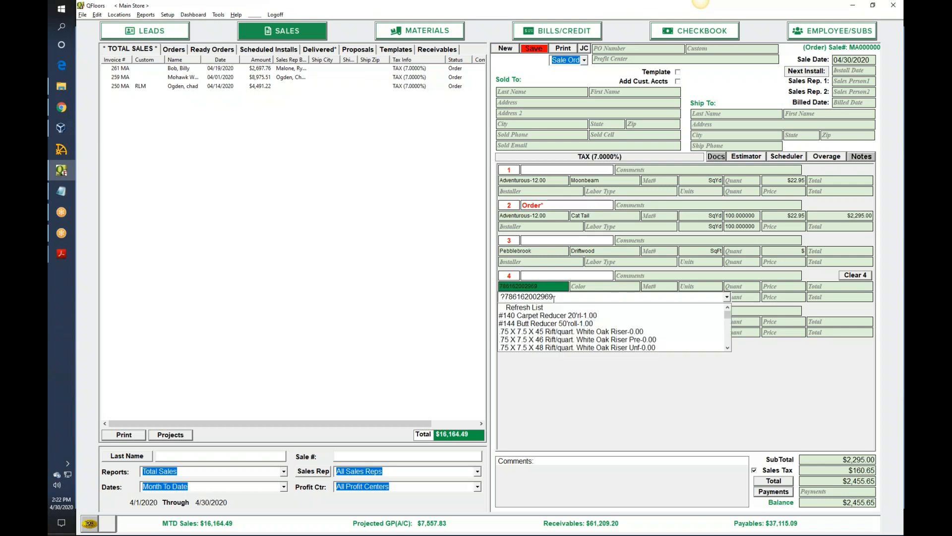
key(Return)
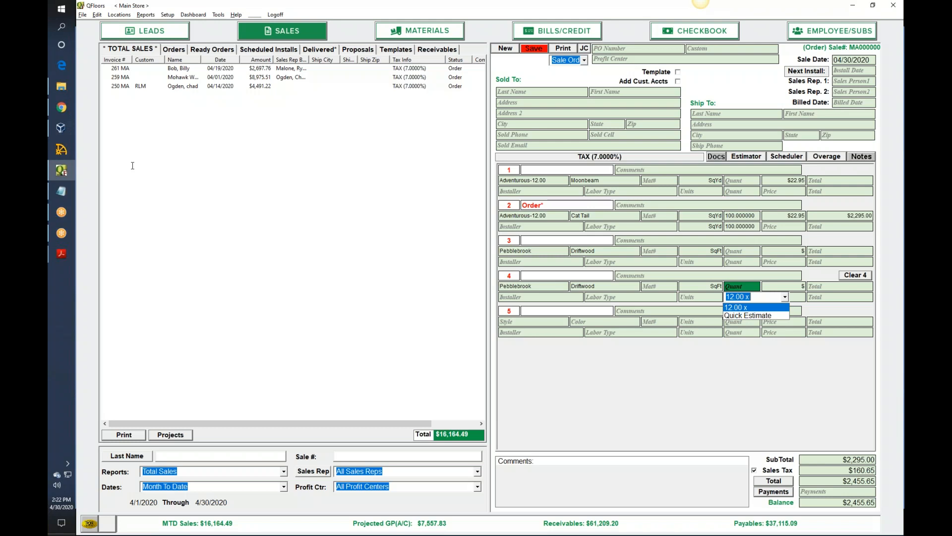
- Switch to the Barcoding presentation in Google Slides
key(alt+Tab)
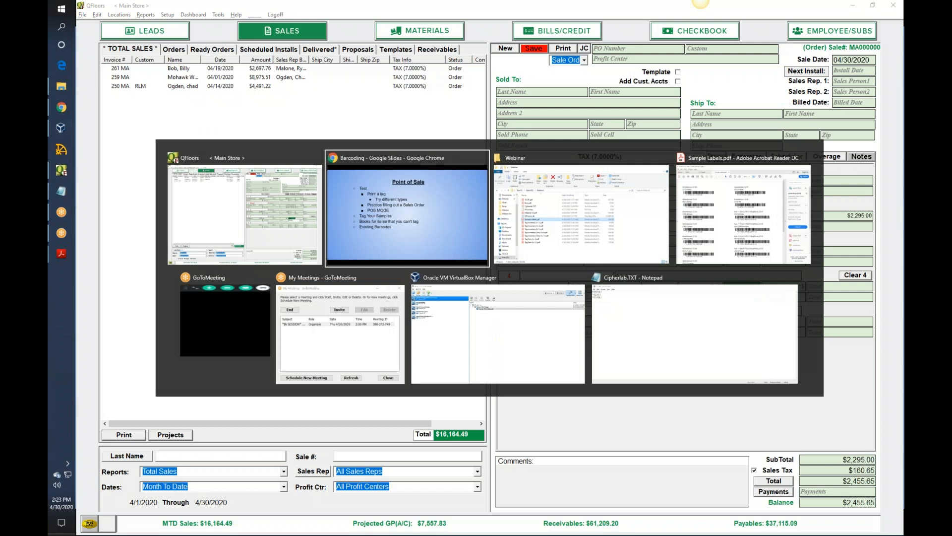
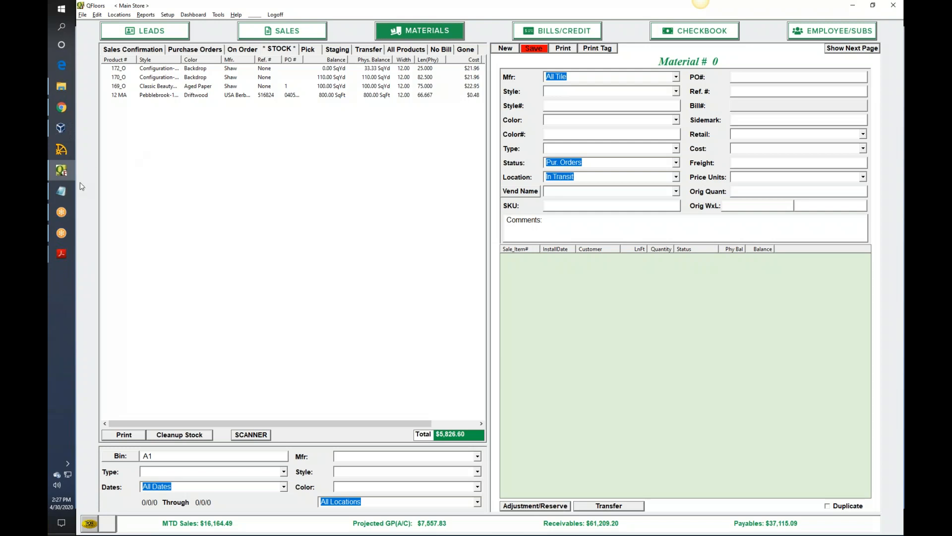
- Review the tag sizes and tag types offered in the print tag options, leaving without printing
click(61, 86)
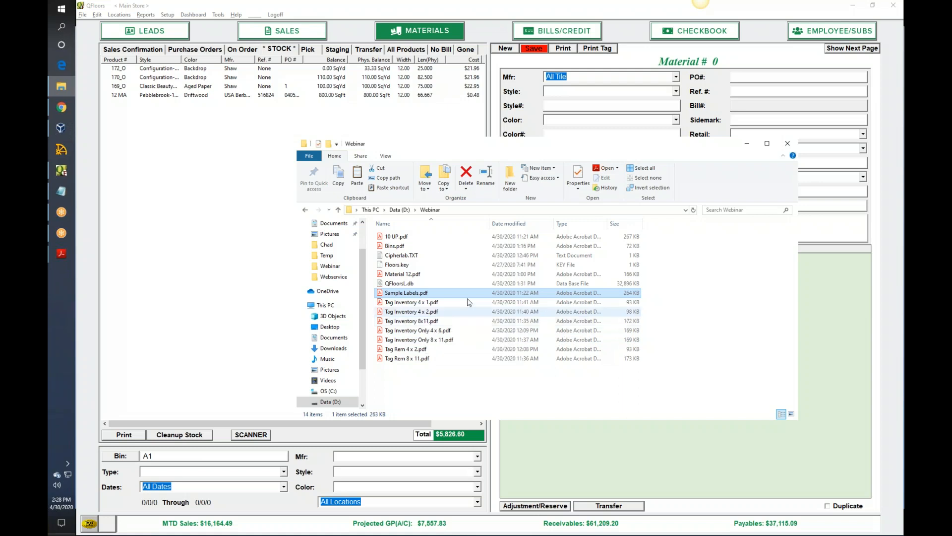
click(450, 136)
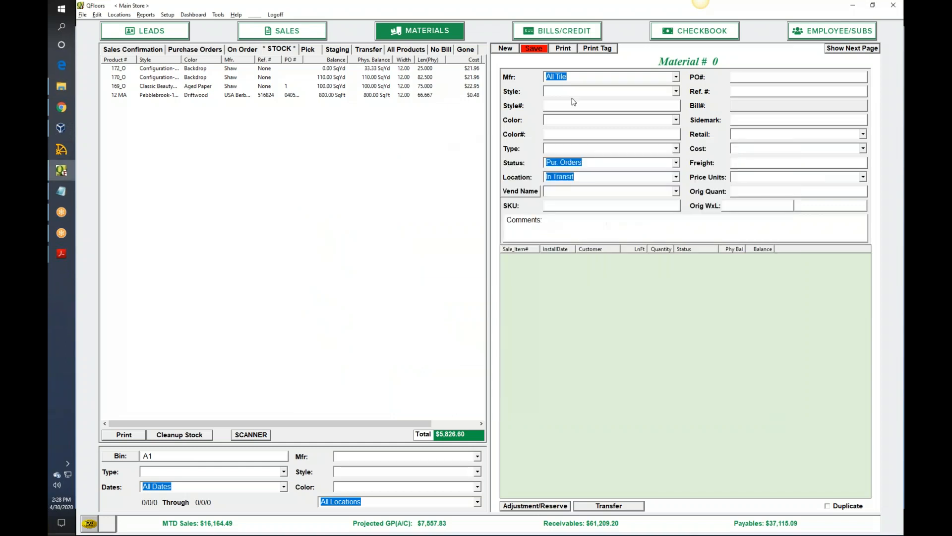
click(597, 48)
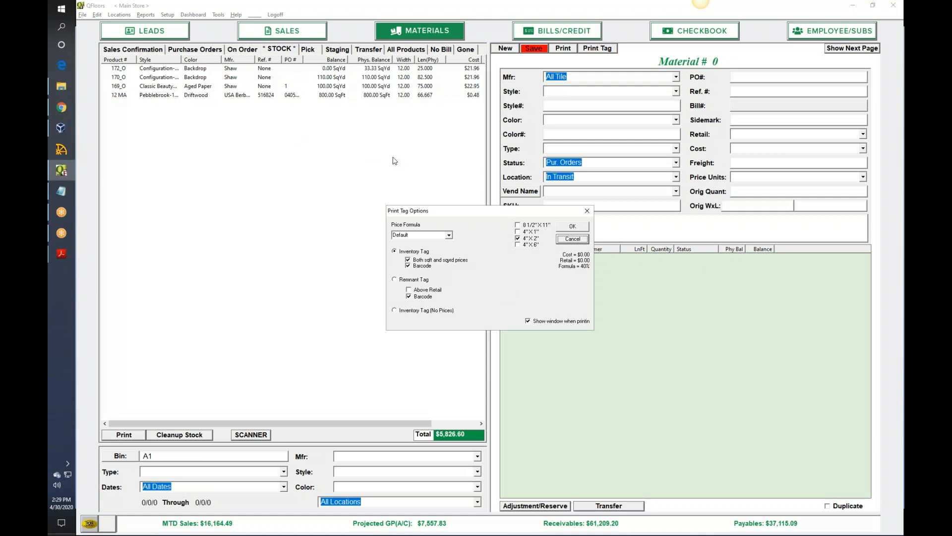
click(587, 212)
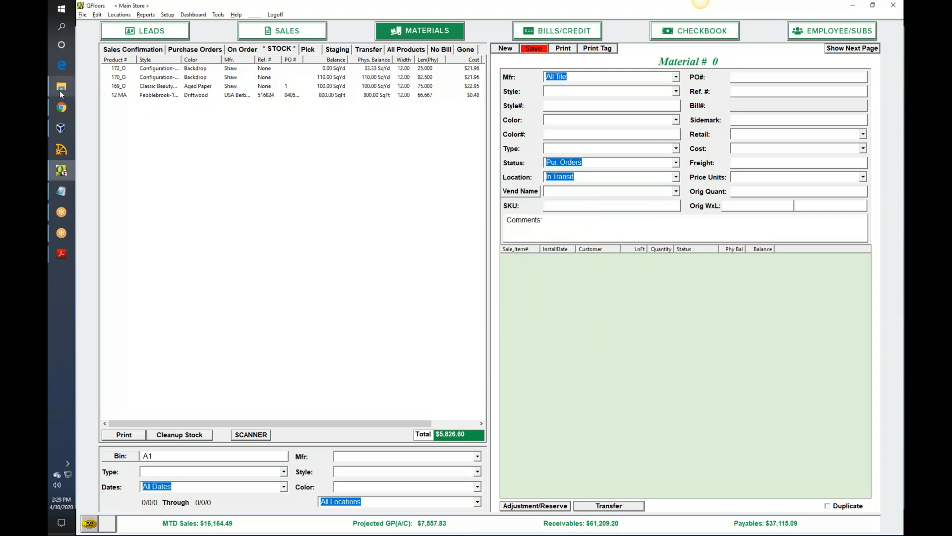
- View the sample tag in Tag Inventory 8x11.pdf from the Webinar folder, and return to the QFloors stock list
click(61, 88)
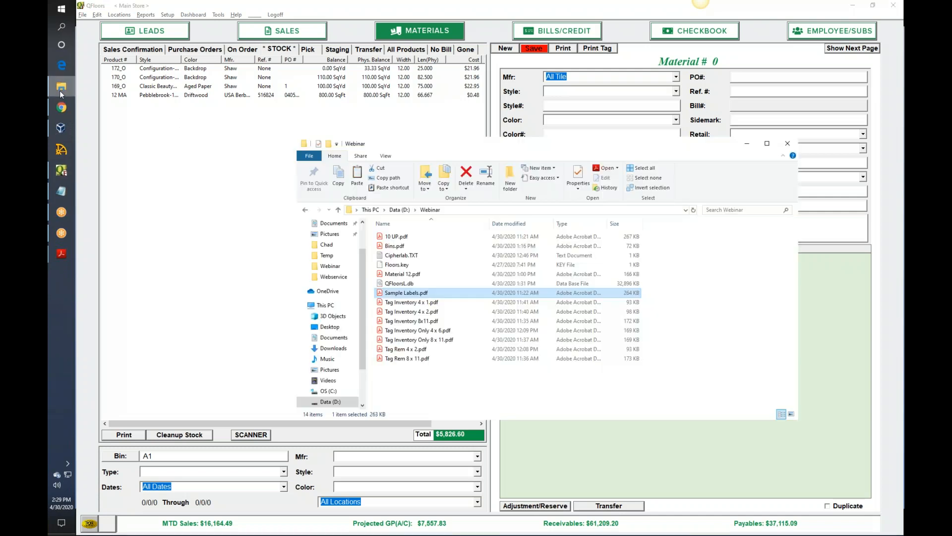
double_click(429, 322)
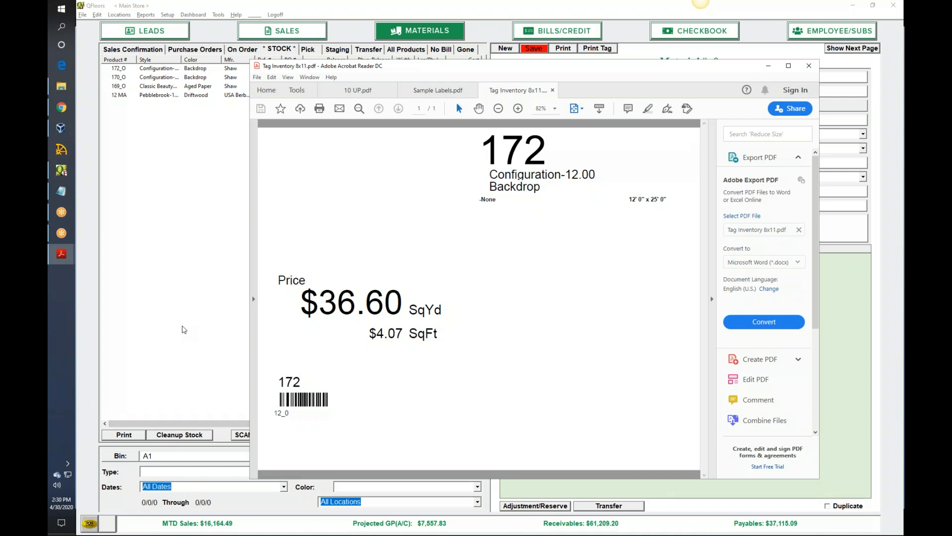
click(183, 329)
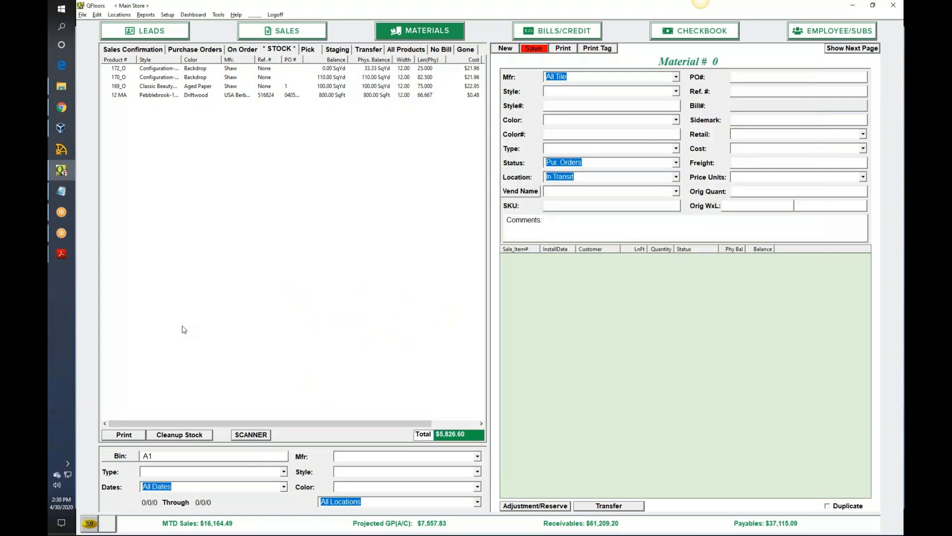
- Clear the bin filter of the materials stock list
click(260, 436)
drag(191, 455, 139, 453)
key(BackSpace)
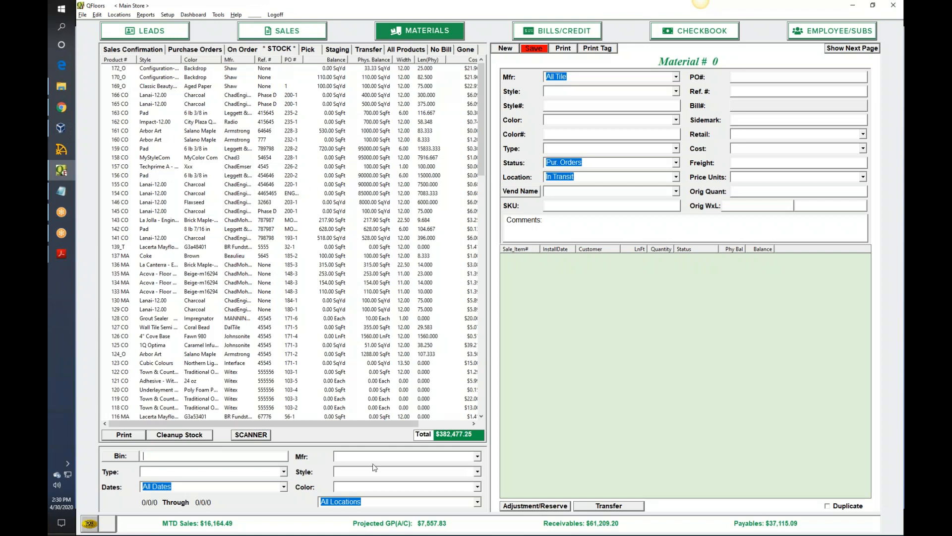
- Look over the scanner's Move window and the bin location setup, closing both without changes
click(251, 434)
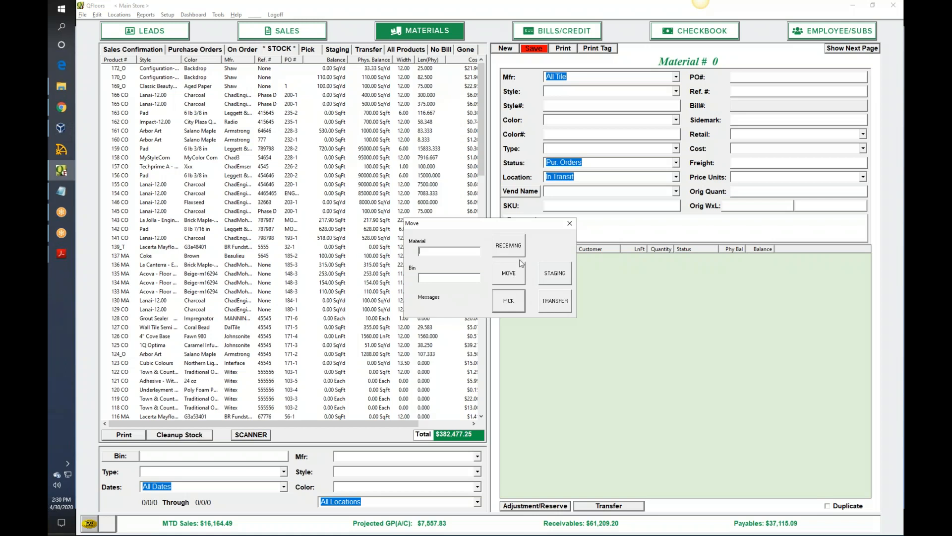
click(570, 224)
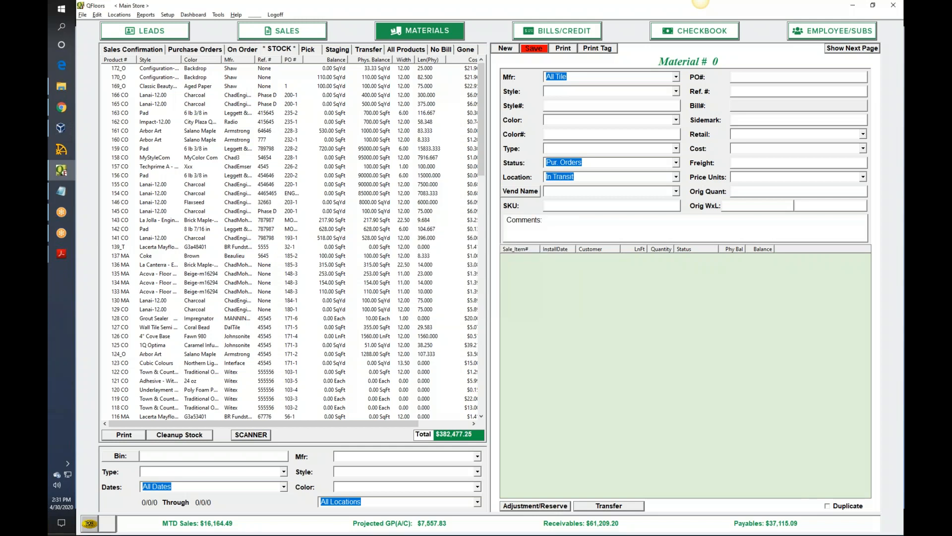
click(167, 17)
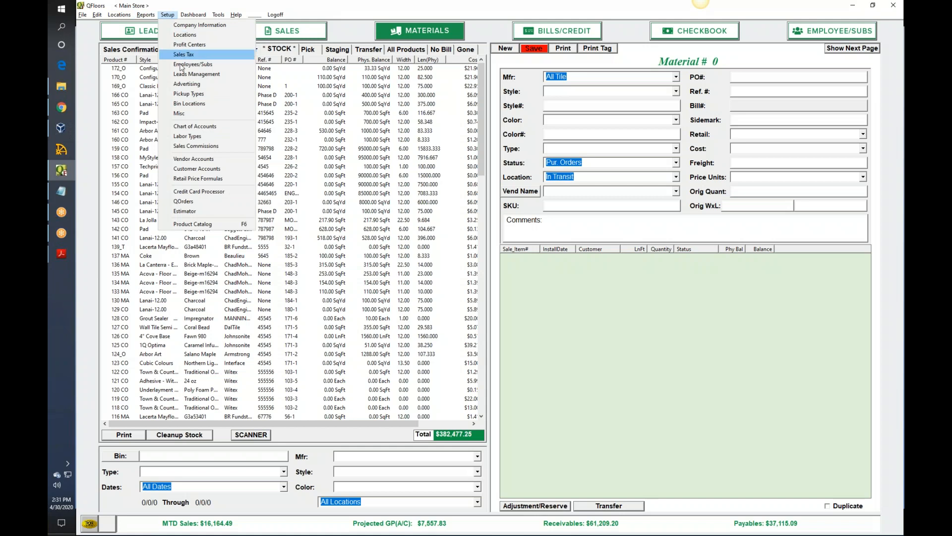
click(193, 105)
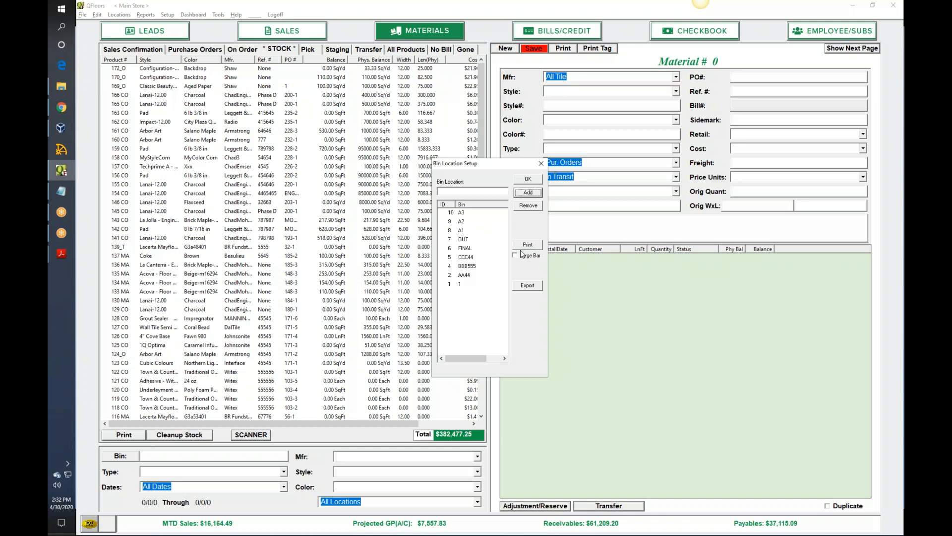
click(541, 163)
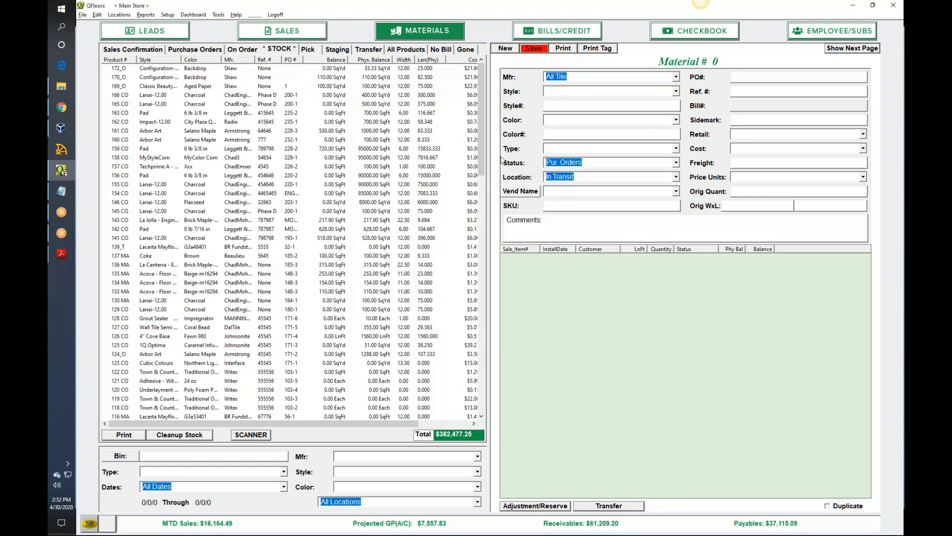
click(252, 434)
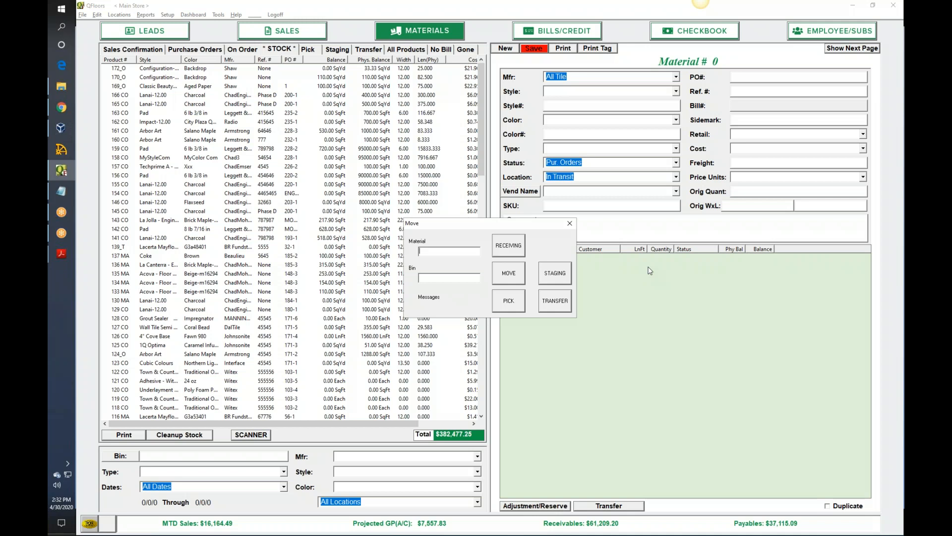
text(12)
key(Return)
text(@A1)
key(Return)
key(Tab)
text(A2)
key(Return)
- Switch to the Moving Inventory slide of the barcoding presentation
key(alt+Tab)
key(alt+Tab)
key(alt+Tab)
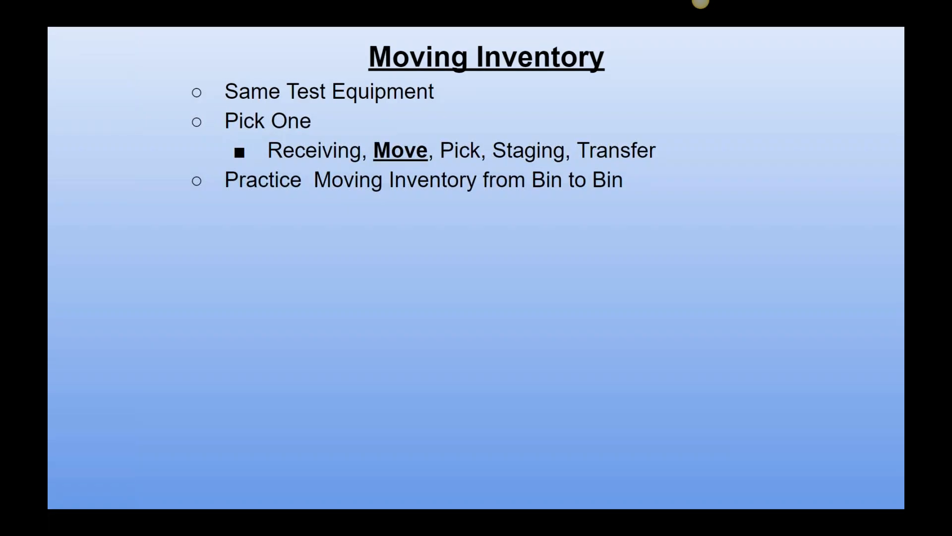
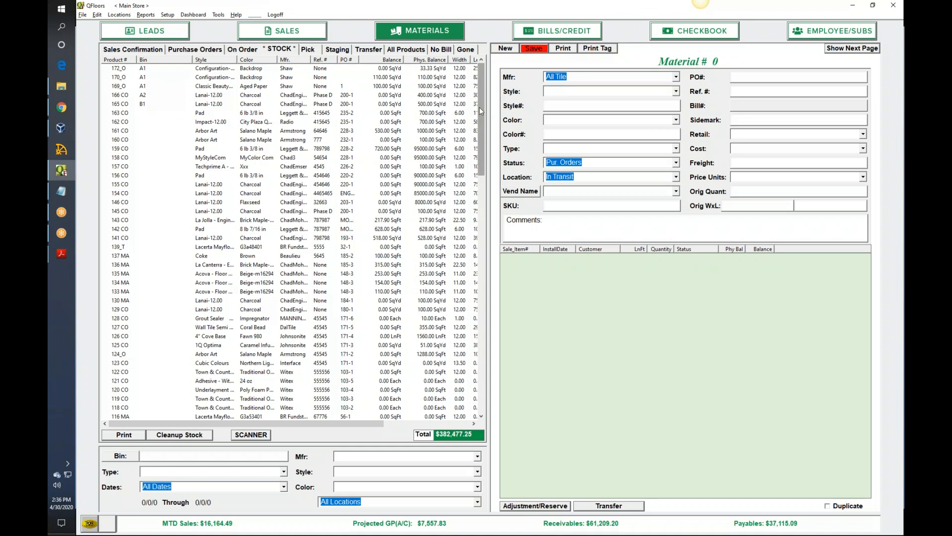
- Sort the materials stock list by bin in descending order and filter it to bins beginning with A
click(170, 60)
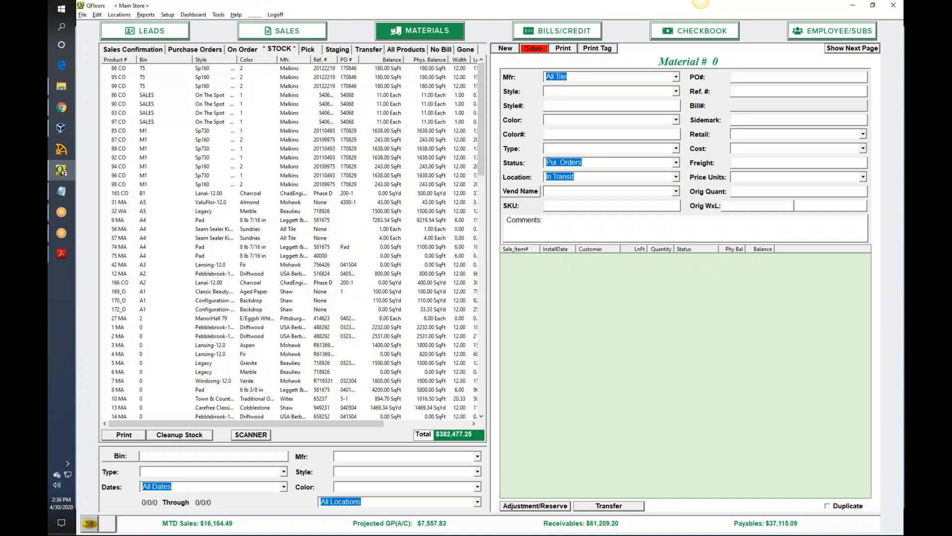
click(170, 60)
text(a)
key(BackSpace)
key(BackSpace)
text(A)
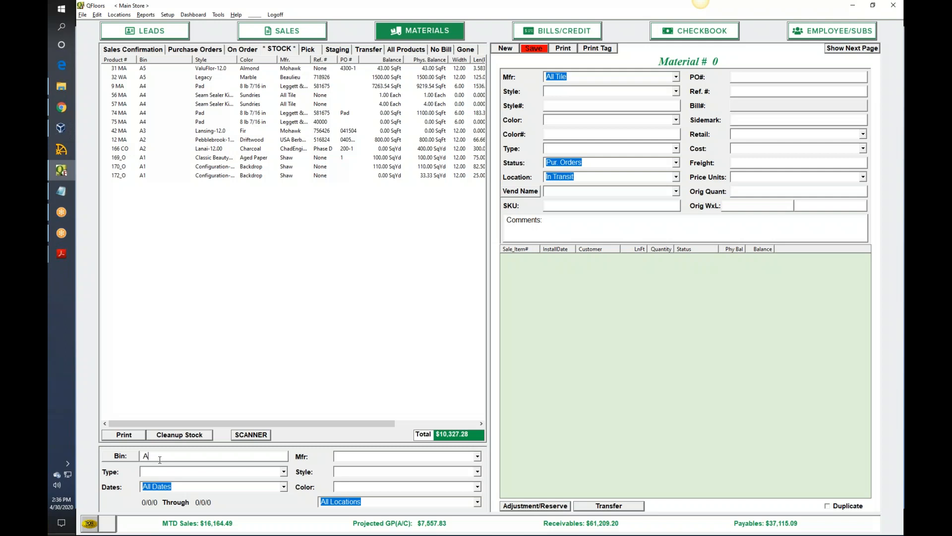
- Try filtering the stock list by bin 5
key(BackSpace)
text(5)
key(Return)
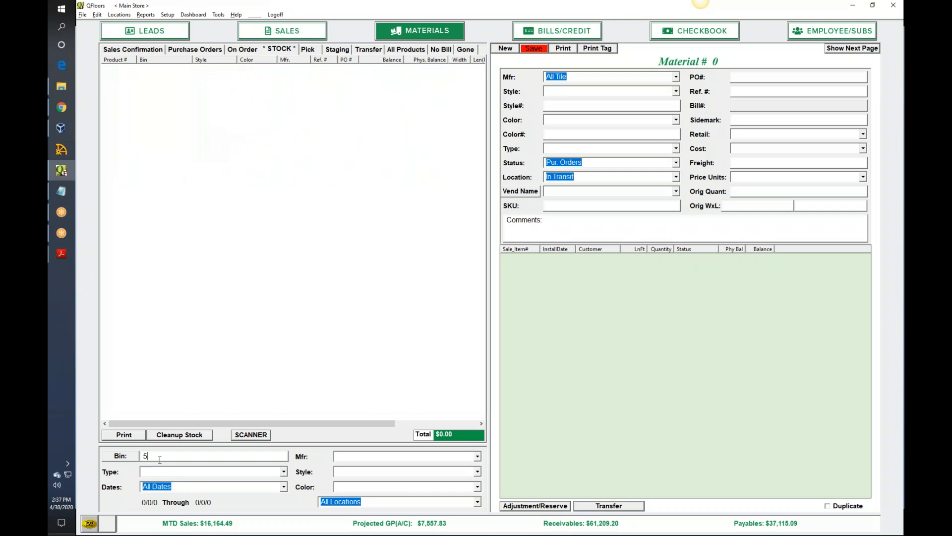
- Filter the stock list to the A bins again, narrowing the bin filter to A1
key(BackSpace)
text(A5)
key(BackSpace)
key(Return)
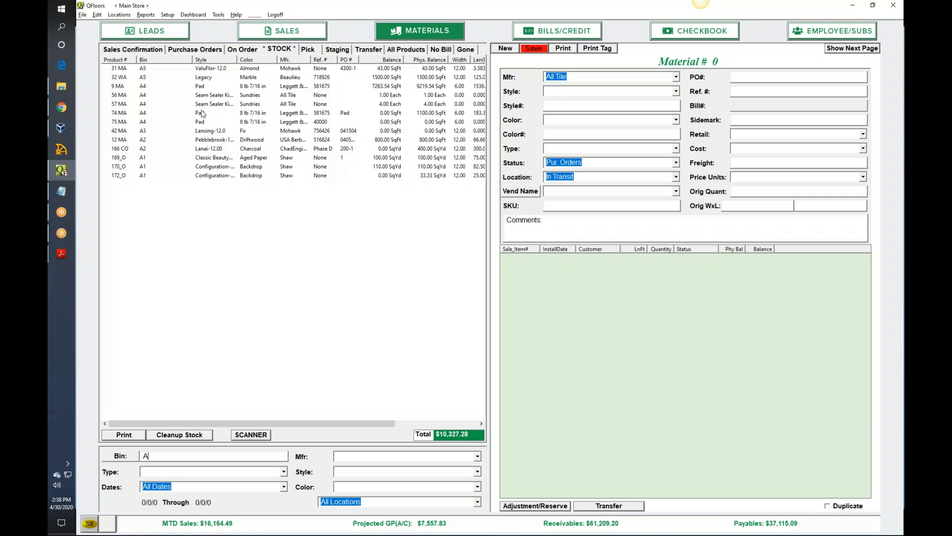
text(1)
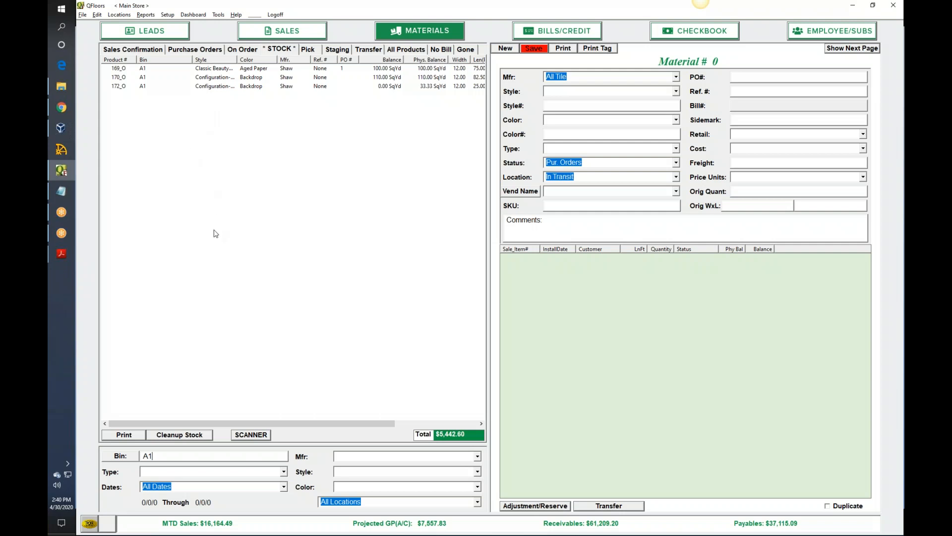
key(alt+Tab)
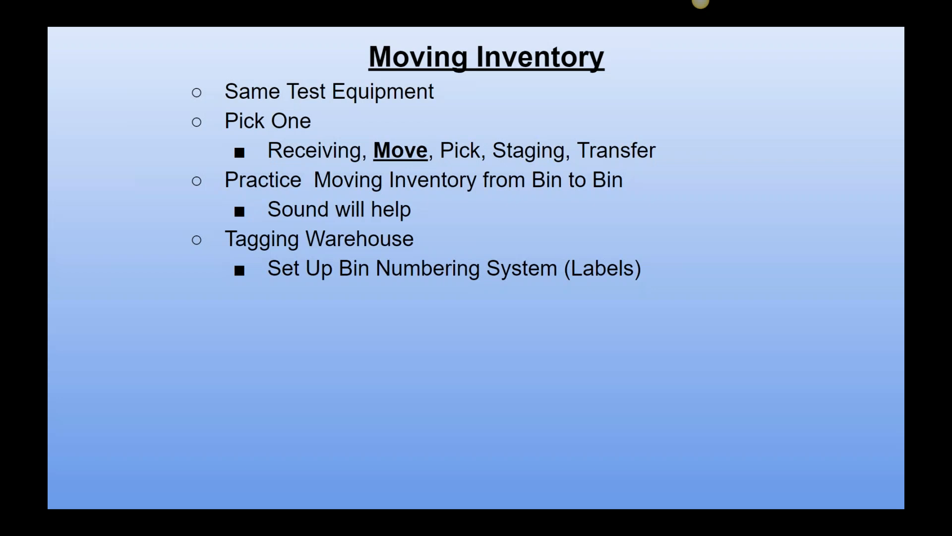
key(alt+Tab)
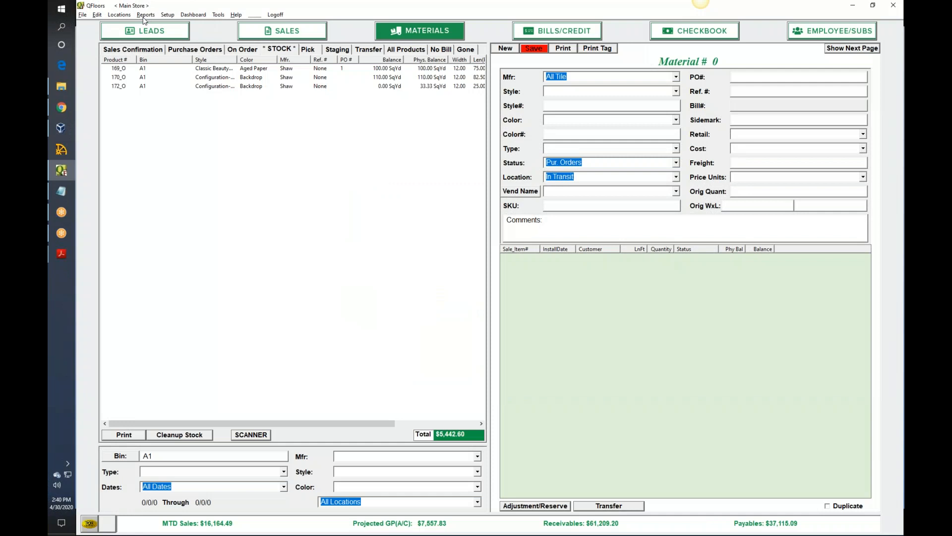
- Open the bin location setup and add a new bin location named B2
click(168, 14)
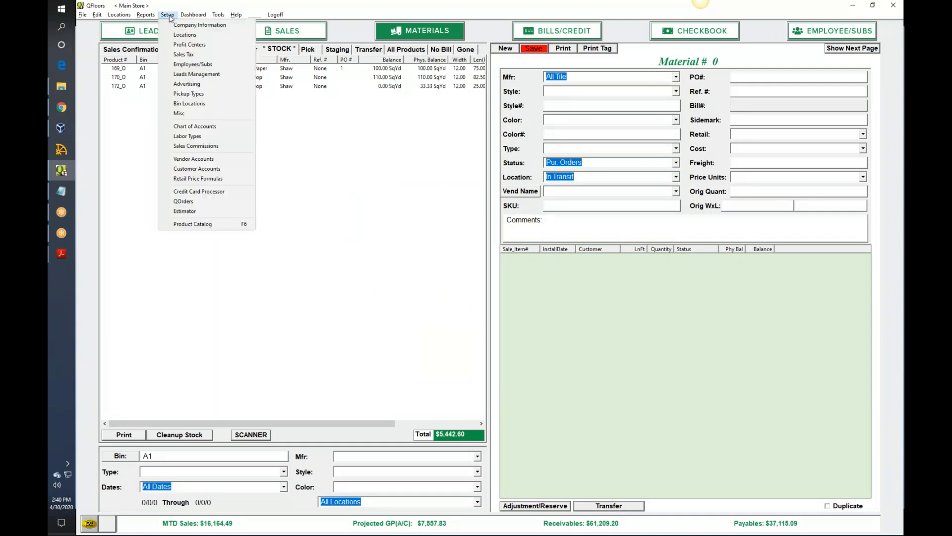
click(191, 107)
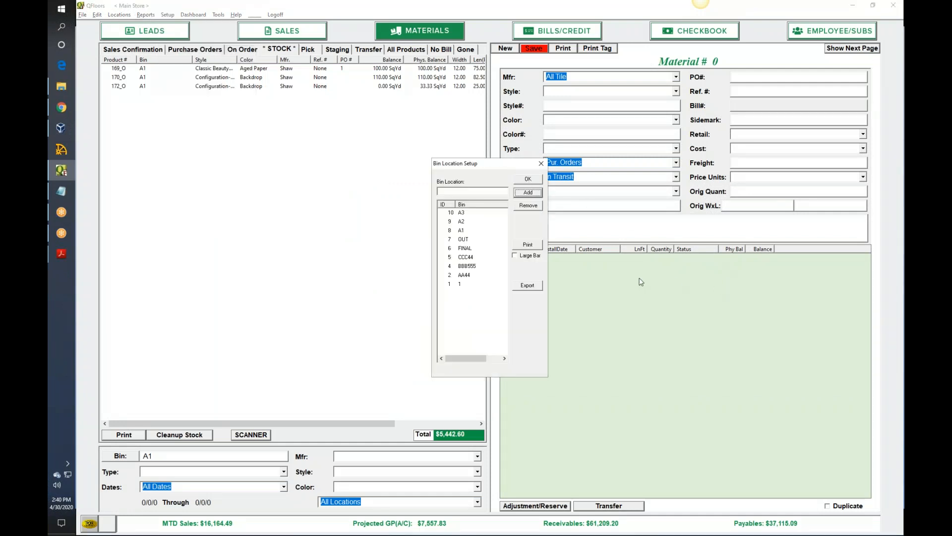
click(465, 192)
click(528, 193)
- Select all bin locations in the setup list from B2 through 1, and close the setup window
click(451, 213)
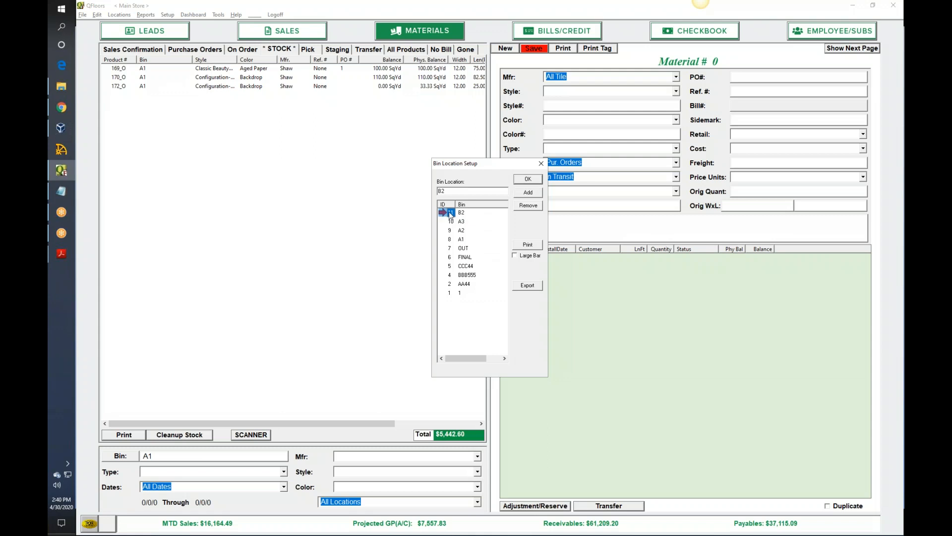
shift+click(449, 292)
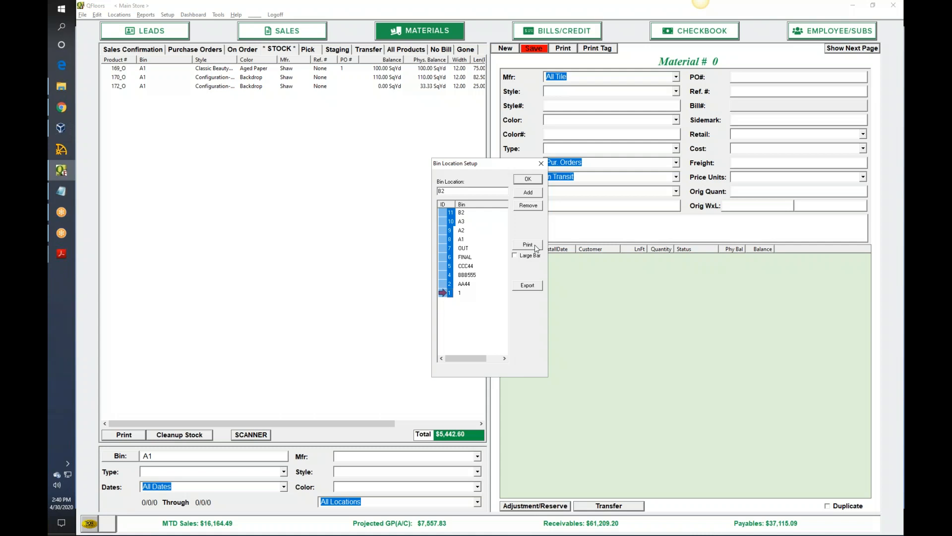
click(541, 164)
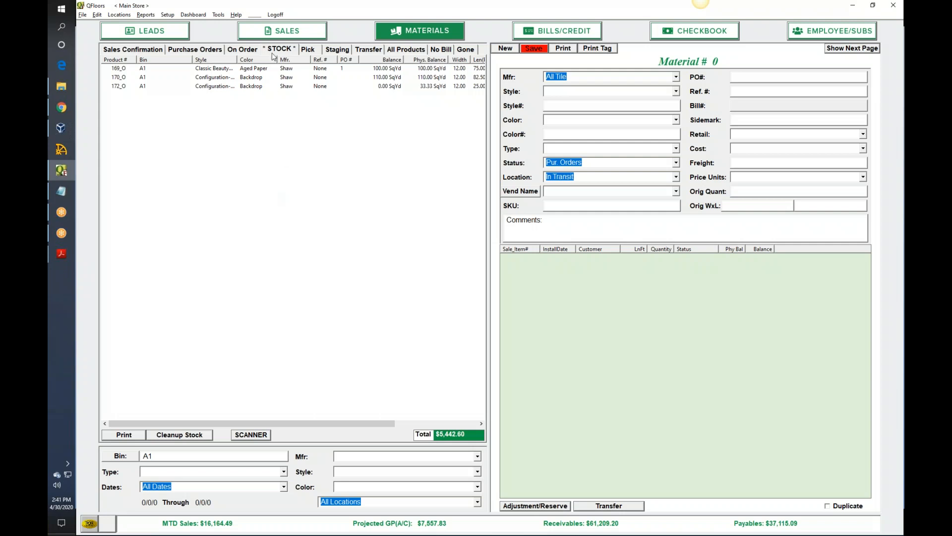
click(168, 15)
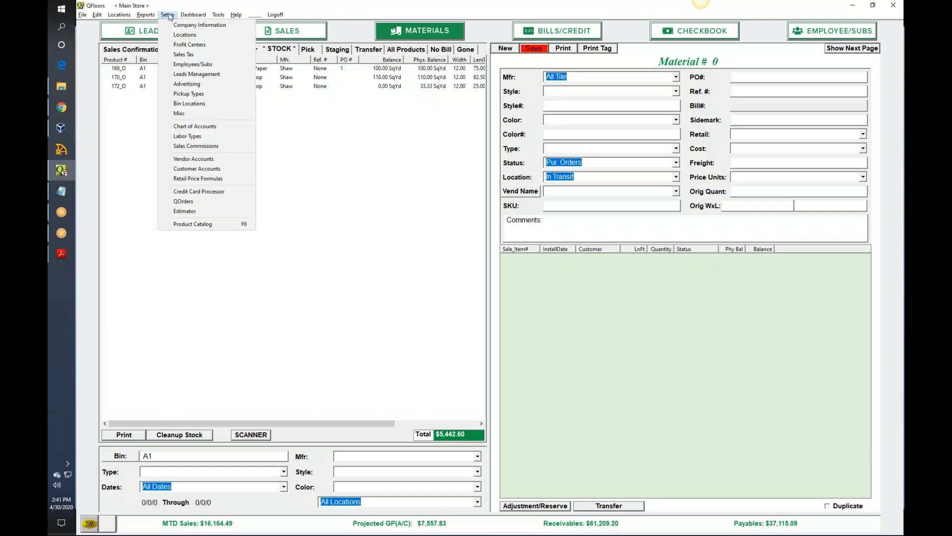
click(169, 15)
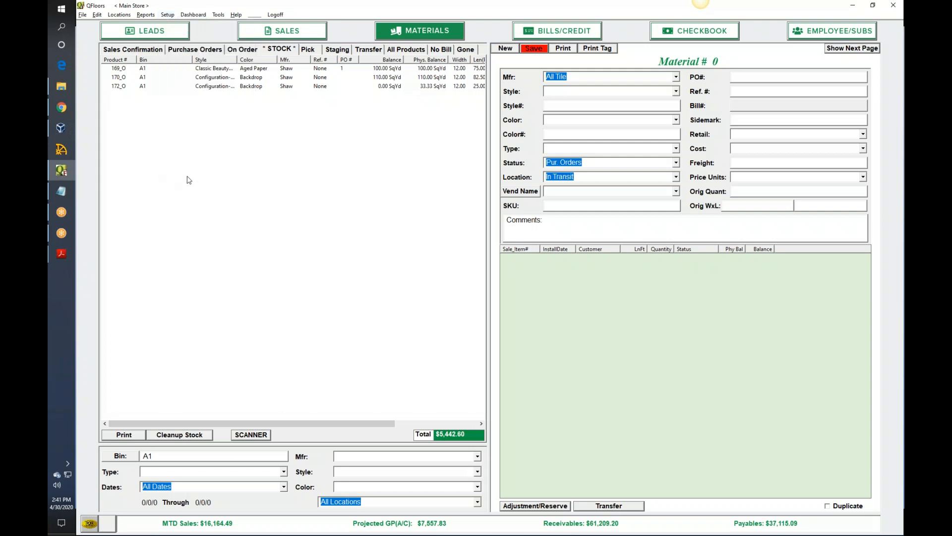
- Switch to the presentation's Moving Inventory slide and reveal its bullets through "Tagging new arrivals"
key(alt+Tab)
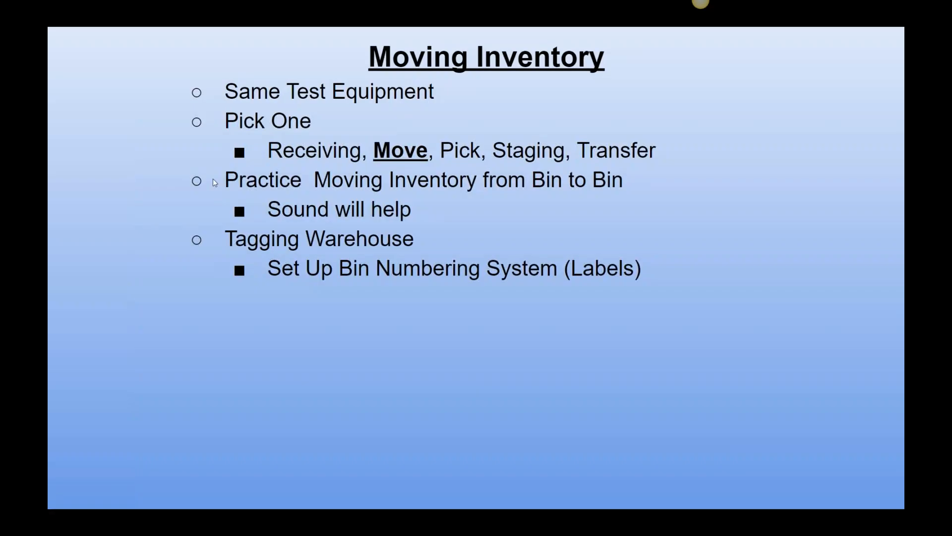
click(213, 180)
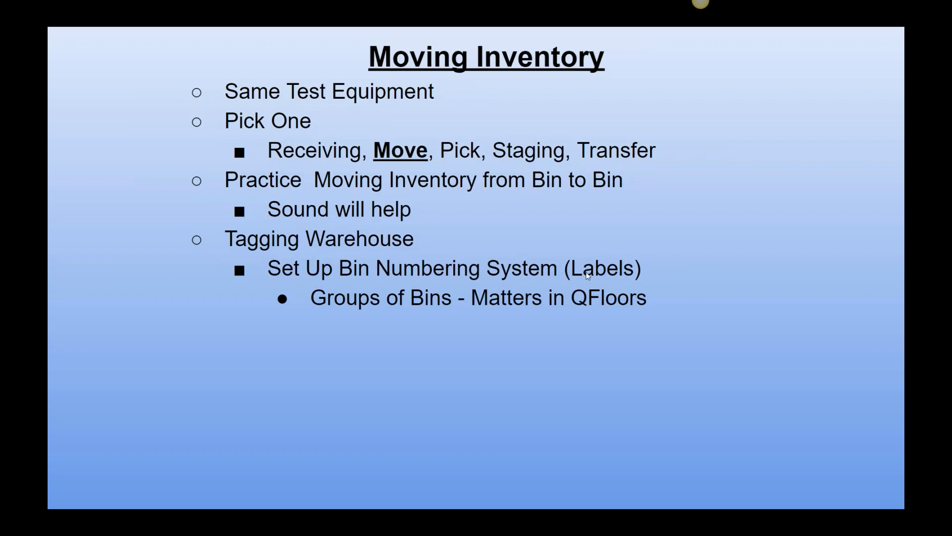
click(586, 275)
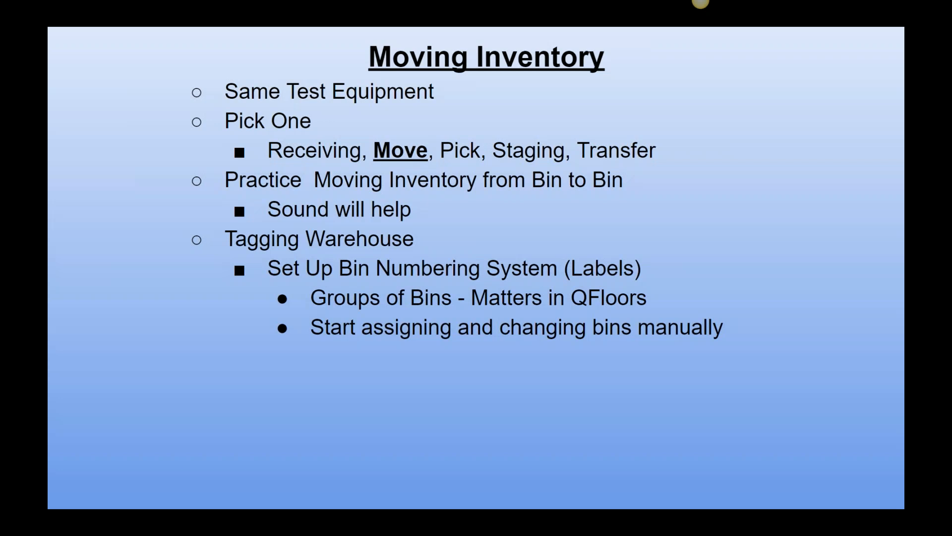
click(700, 1)
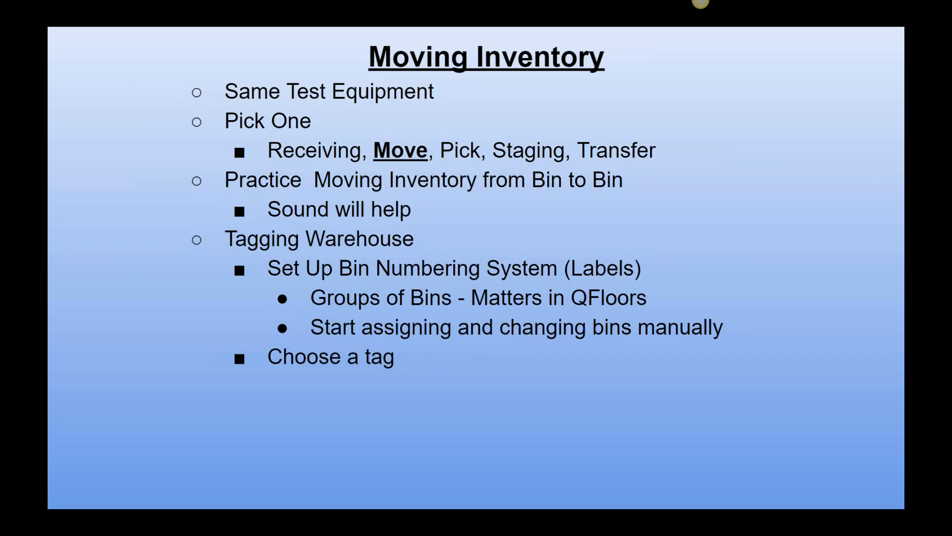
click(700, 2)
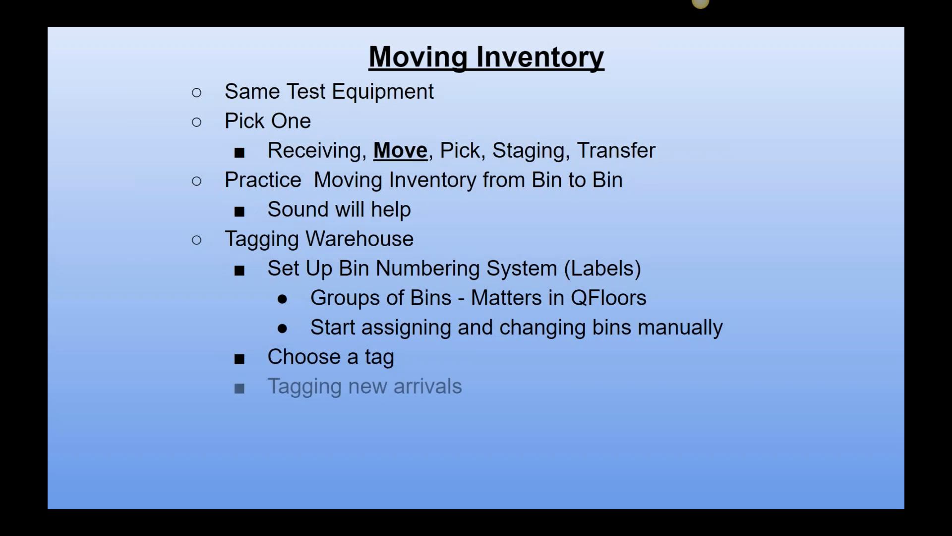
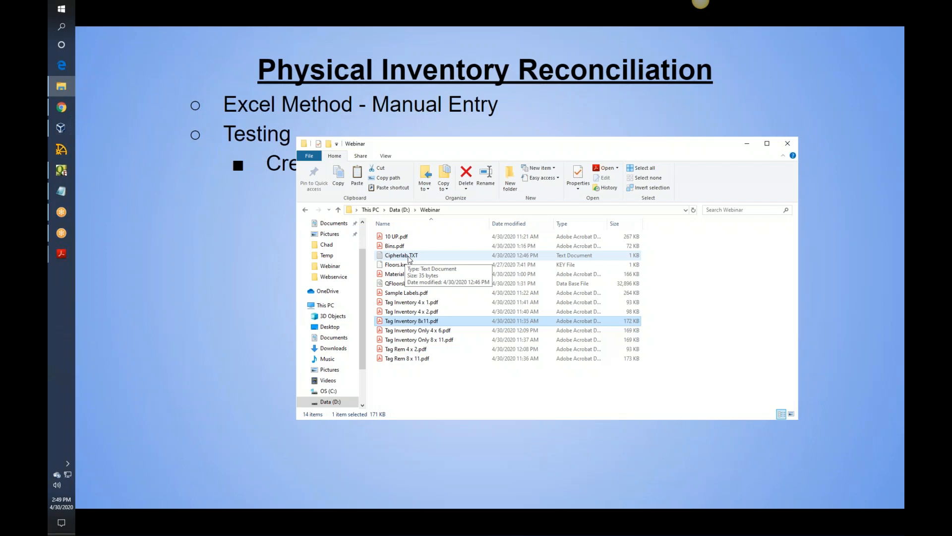
- Review Cipherlab.TXT in Notepad, switch to QFloors, and try to import that file from D:\Webinar through the stock cleanup's Reconcile function
double_click(409, 256)
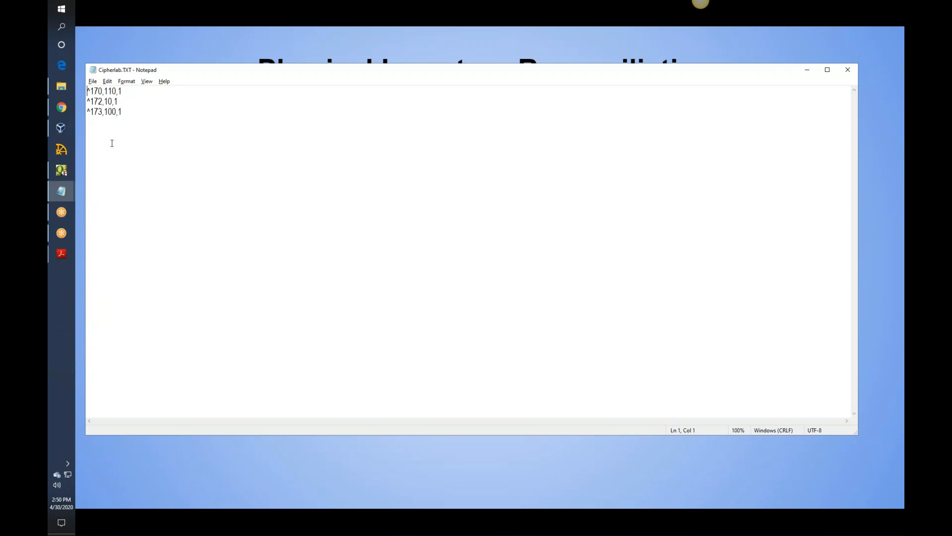
click(66, 173)
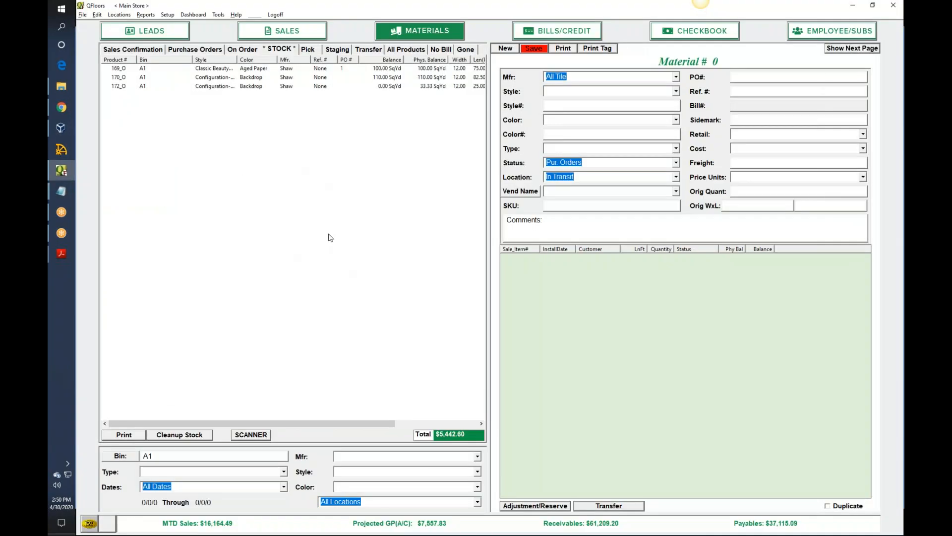
click(198, 437)
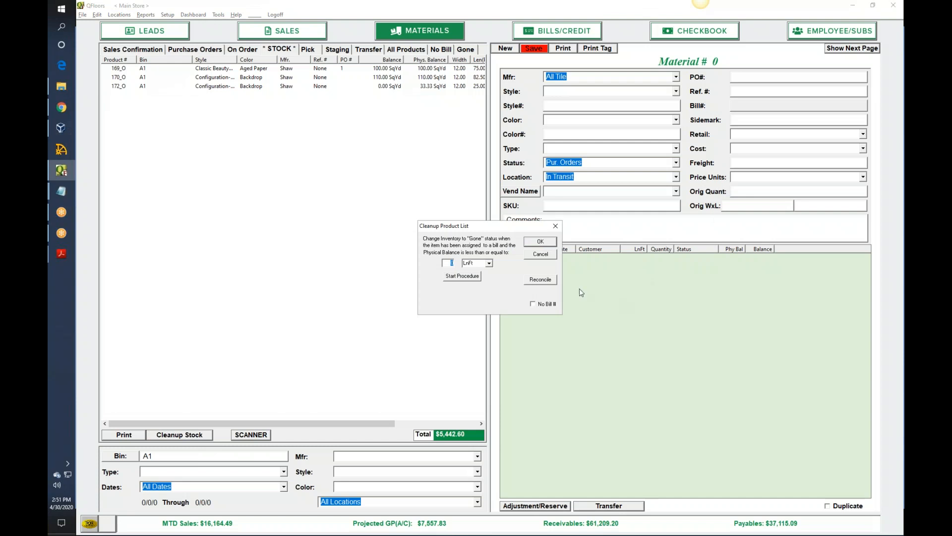
click(550, 281)
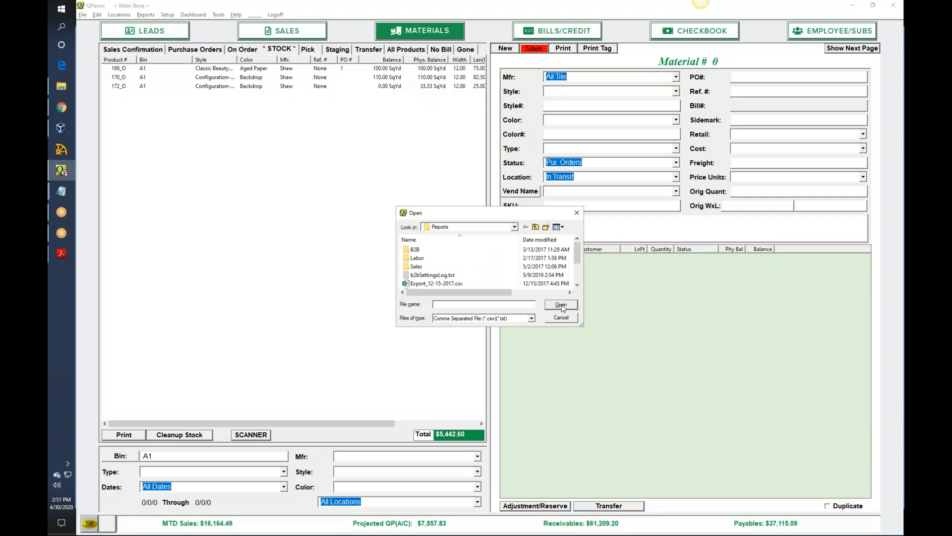
click(514, 227)
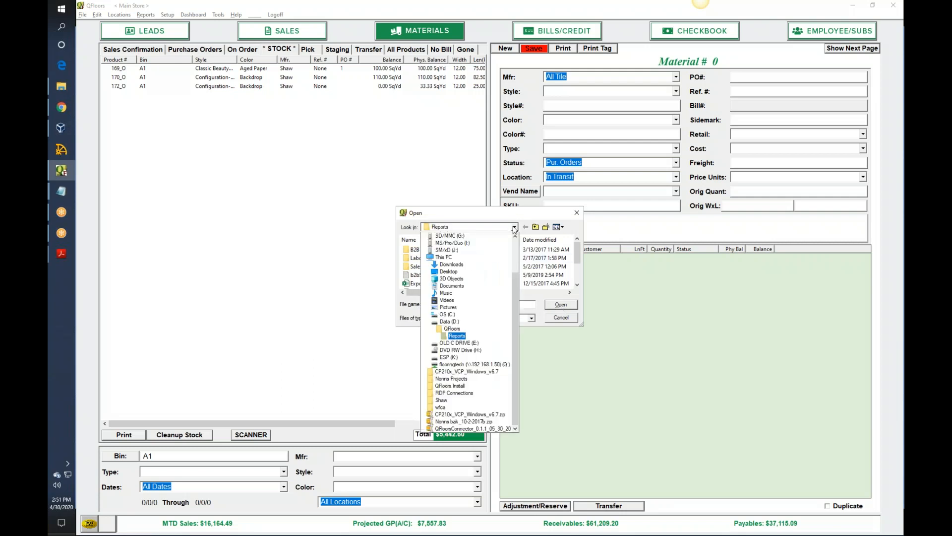
click(439, 321)
mouse_move(577, 246)
mouse_down()
mouse_move(577, 272)
mouse_move(577, 257)
mouse_up()
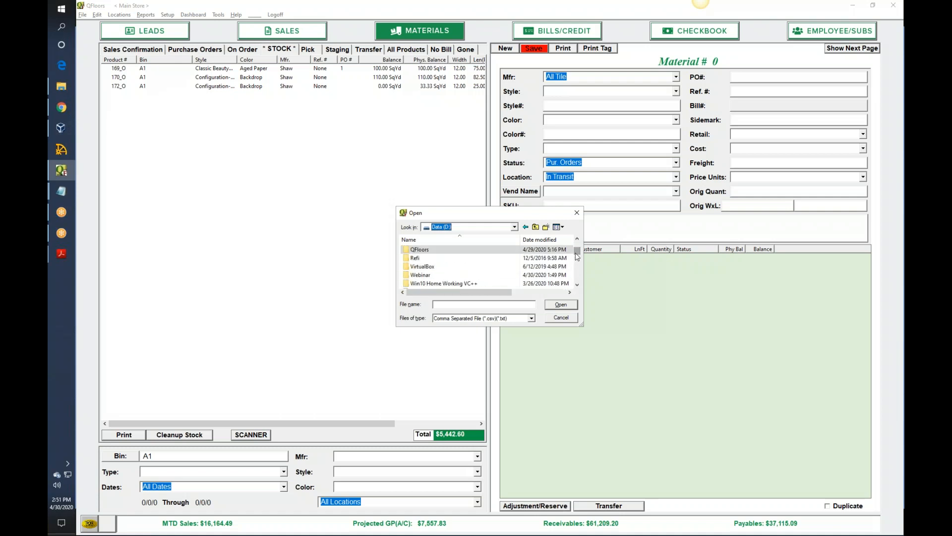
double_click(429, 277)
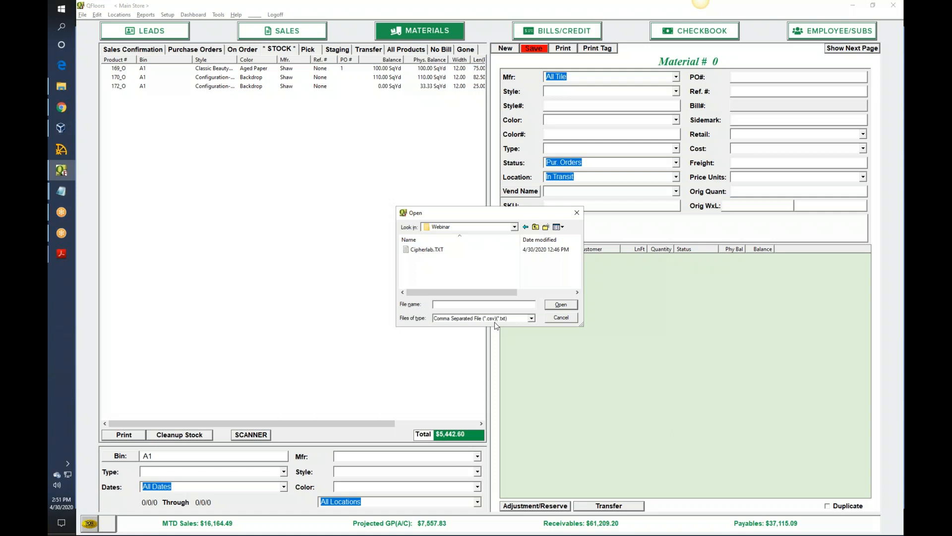
double_click(431, 251)
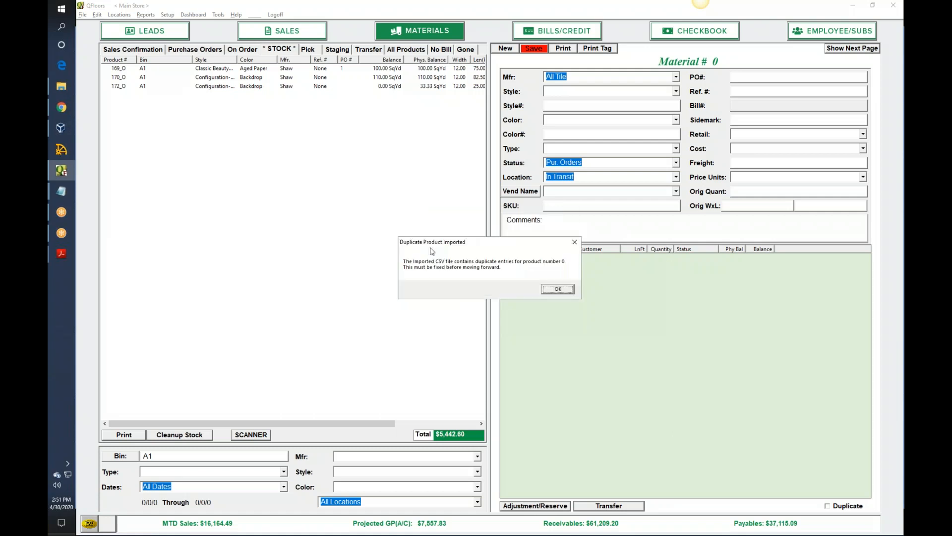
click(559, 292)
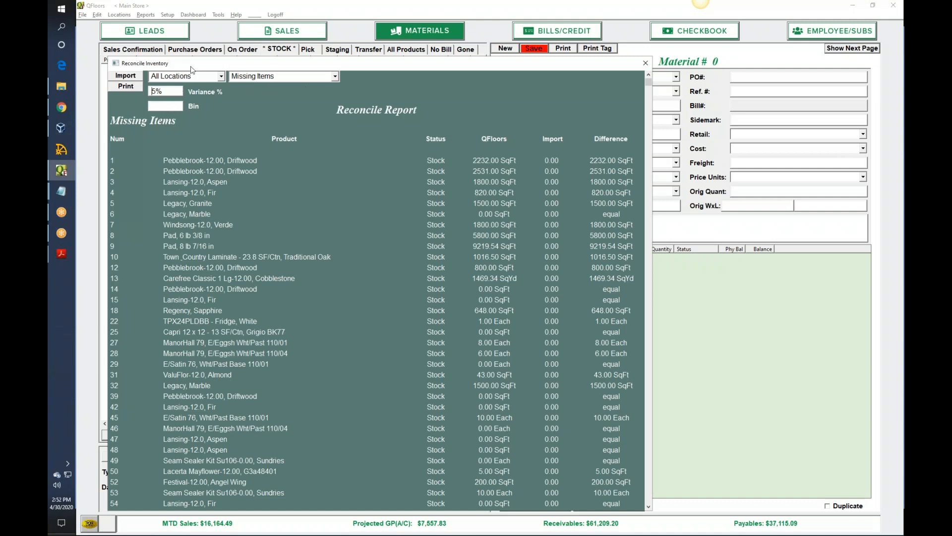
- Filter the Reconcile Report's missing items to bin A, narrow the filter to A1, and close the report
click(165, 106)
text(A)
key(Return)
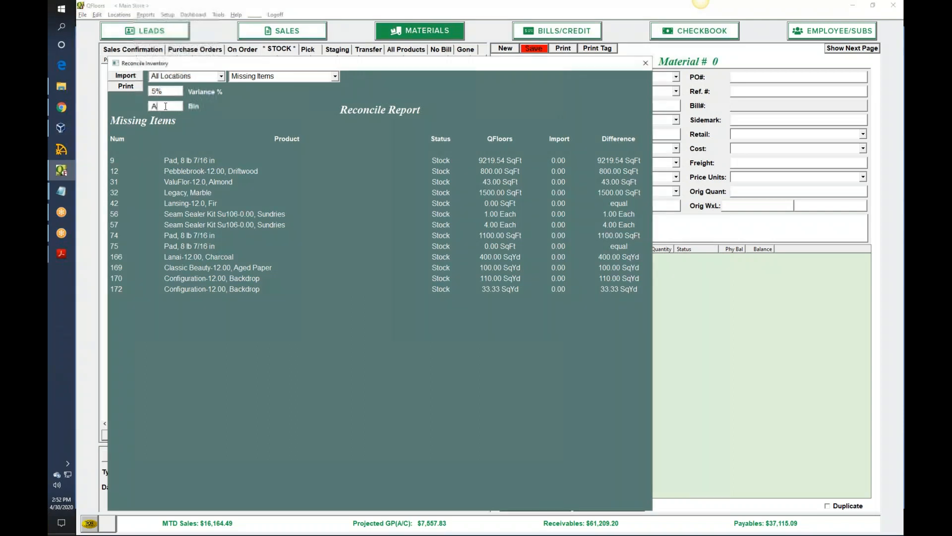
text(1)
key(Return)
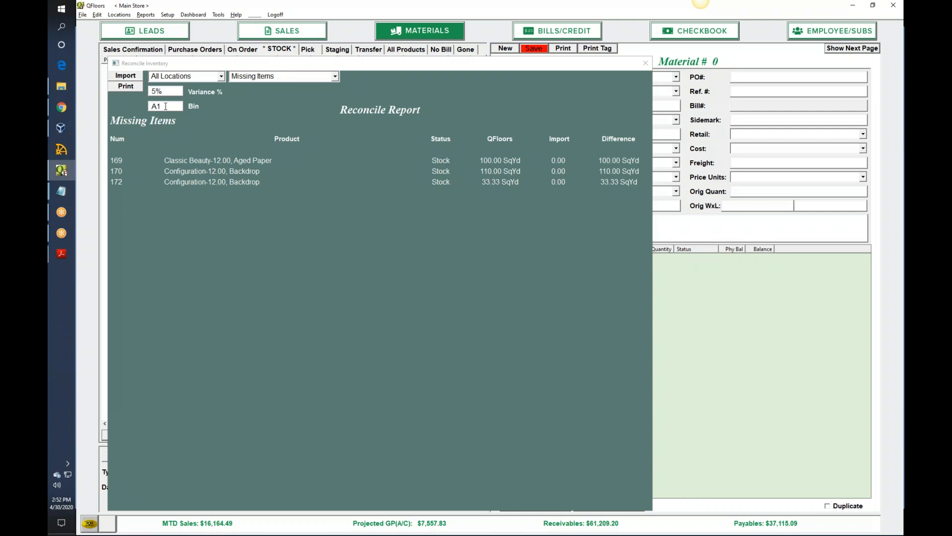
click(646, 63)
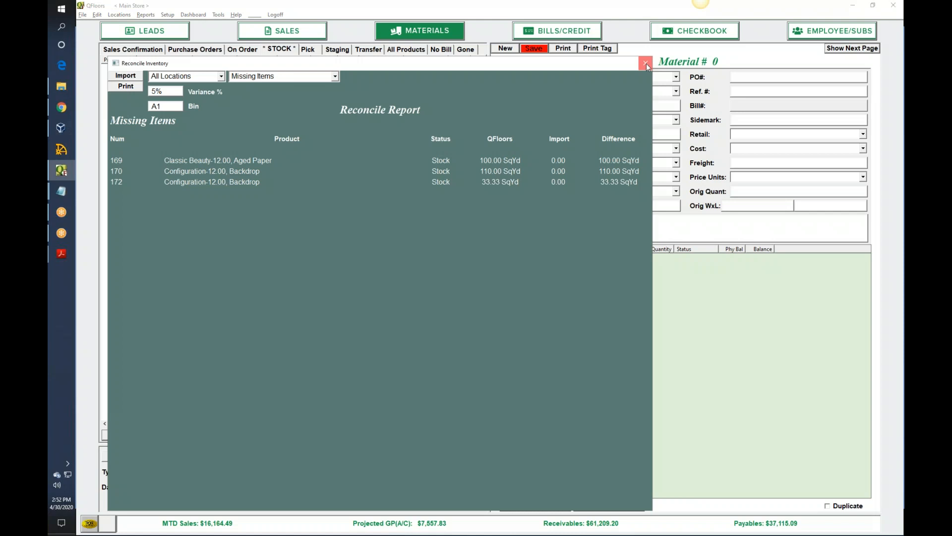
click(647, 63)
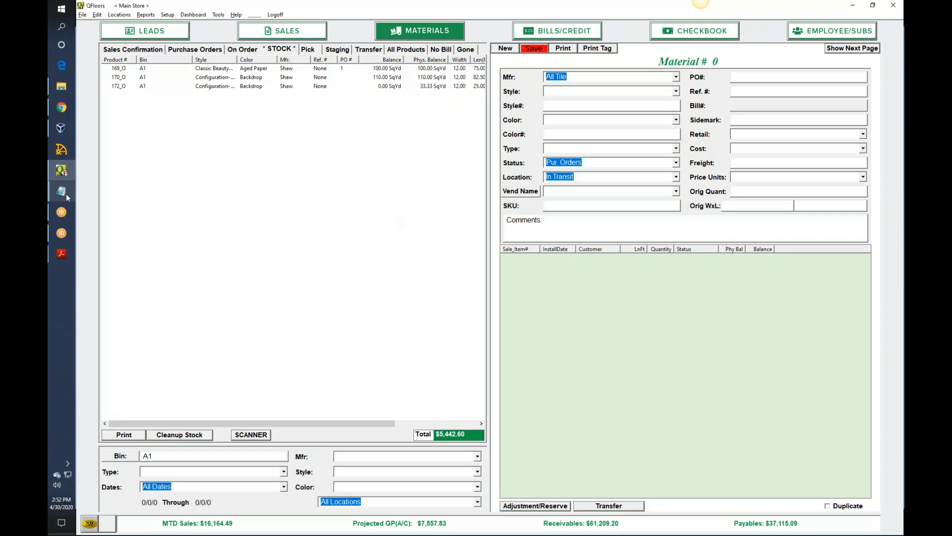
- Close the open Cipherlab.TXT windows, reopen the file from the Webinar folder to check its entries, and put it away again
mouse_move(66, 193)
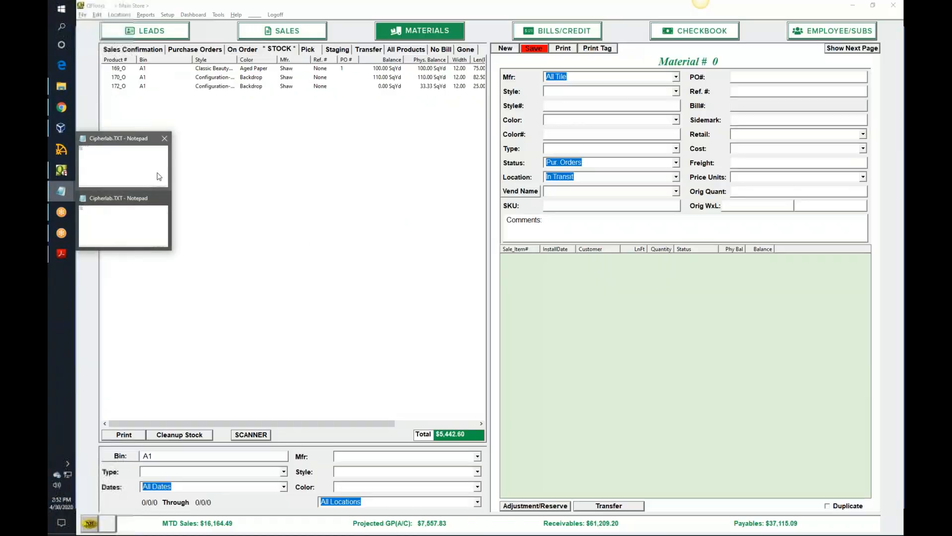
click(164, 198)
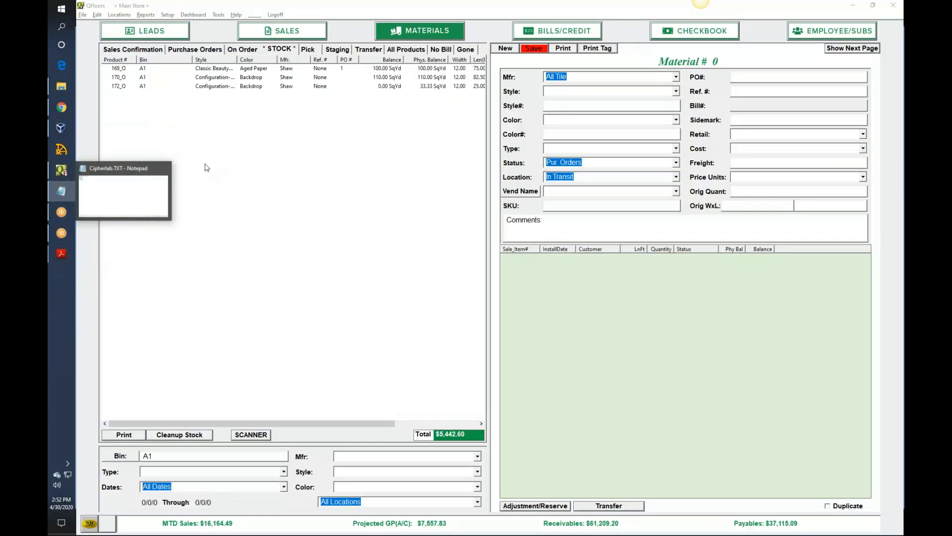
click(164, 170)
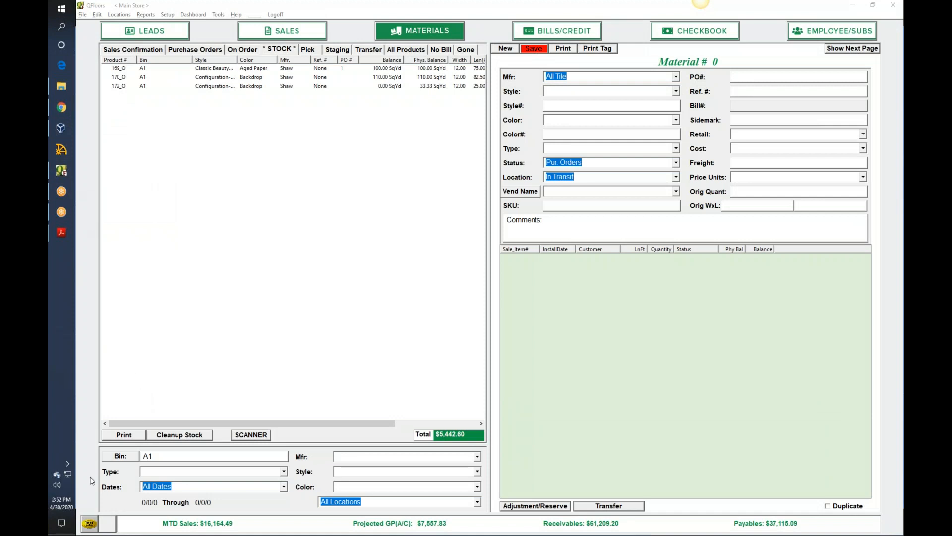
click(61, 87)
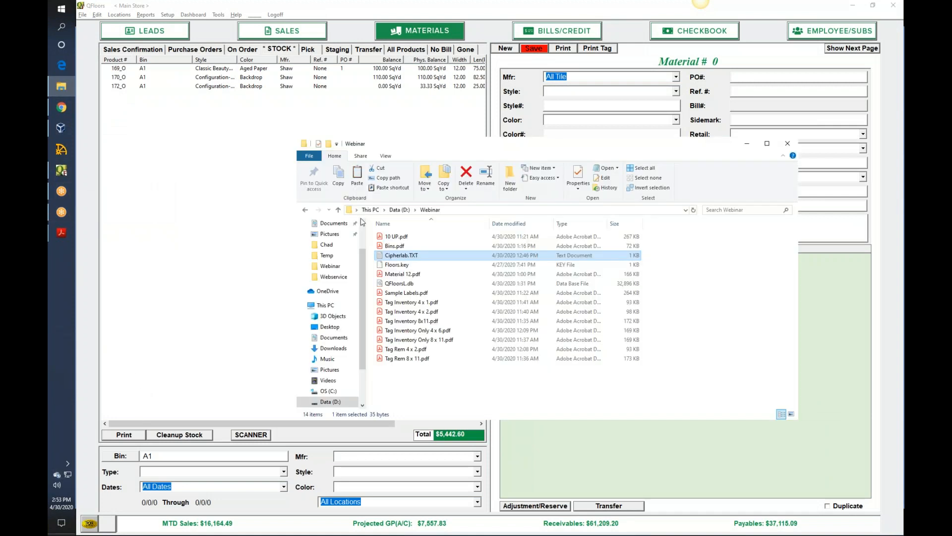
double_click(402, 255)
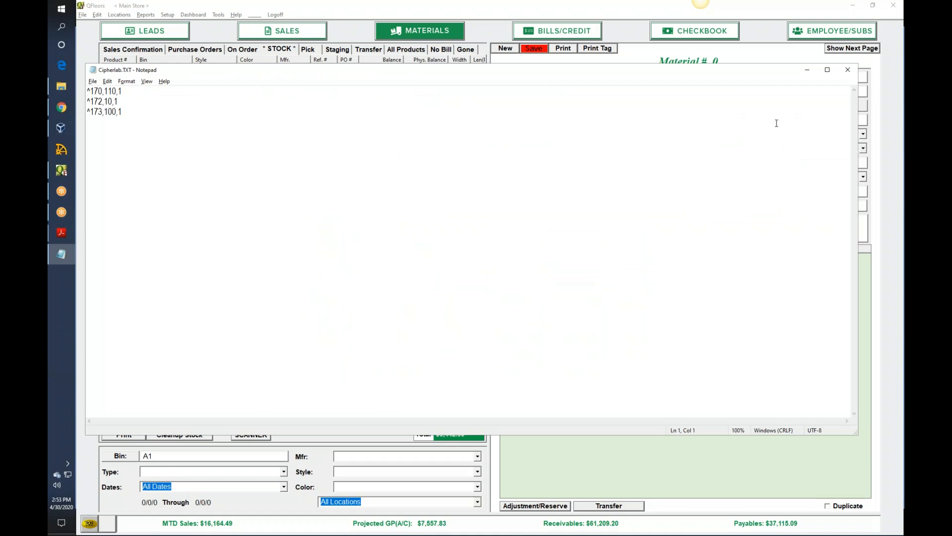
click(847, 75)
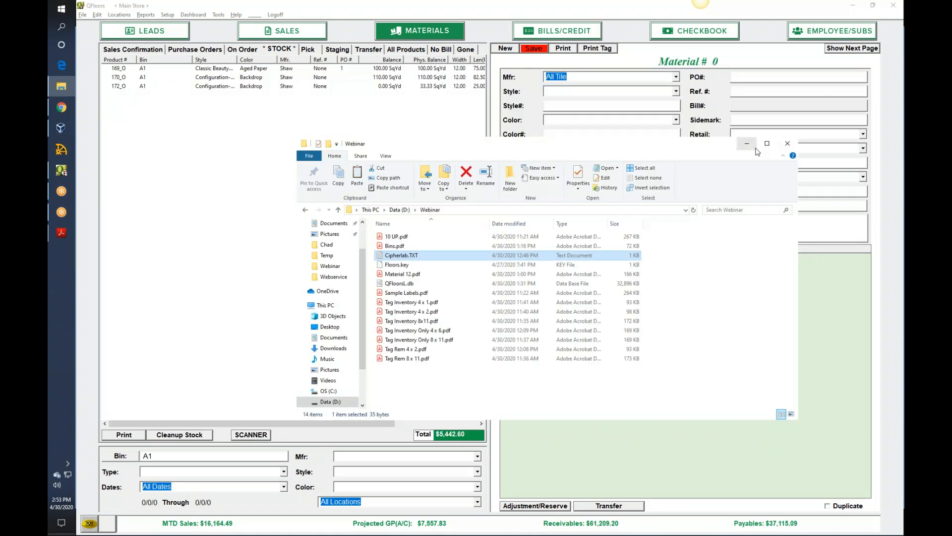
click(752, 149)
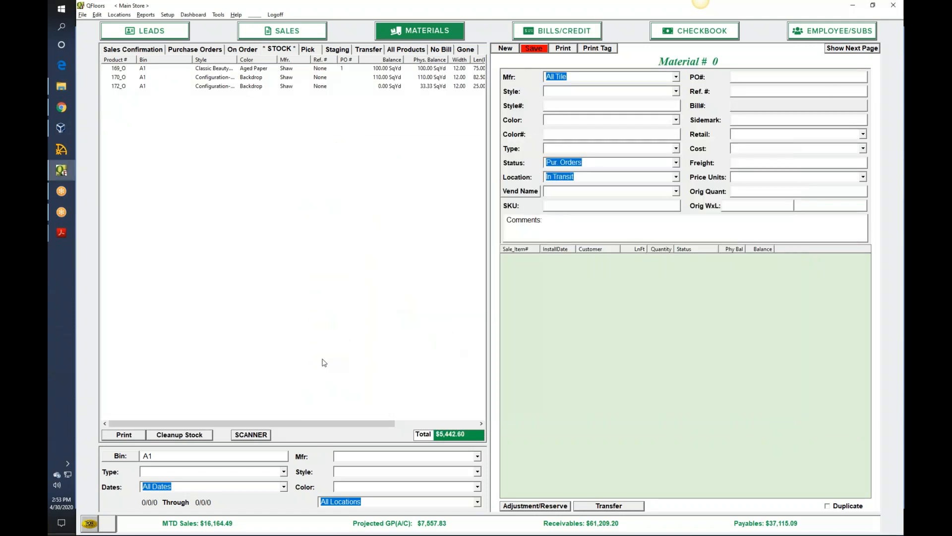
- Try again to reconcile the stock with the Cipherlab.TXT scan file through the stock cleanup
click(195, 436)
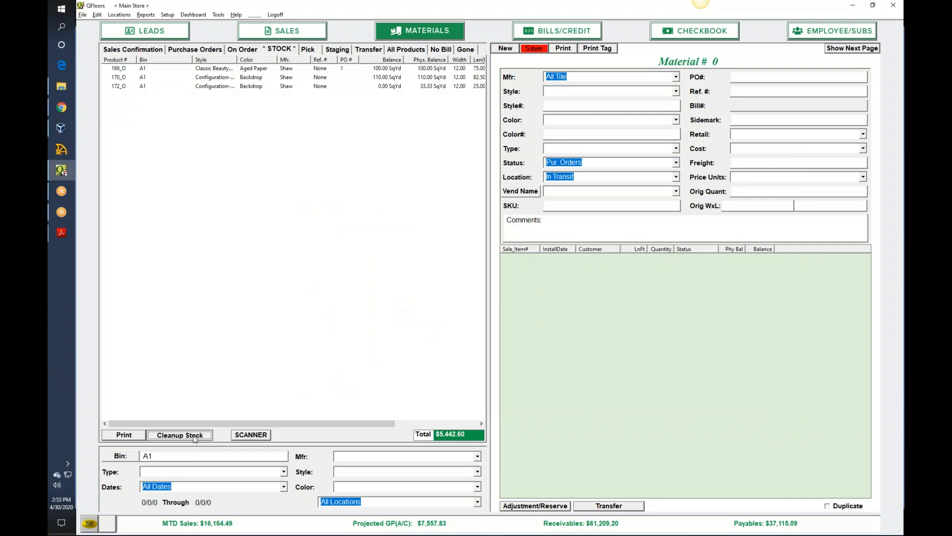
click(546, 280)
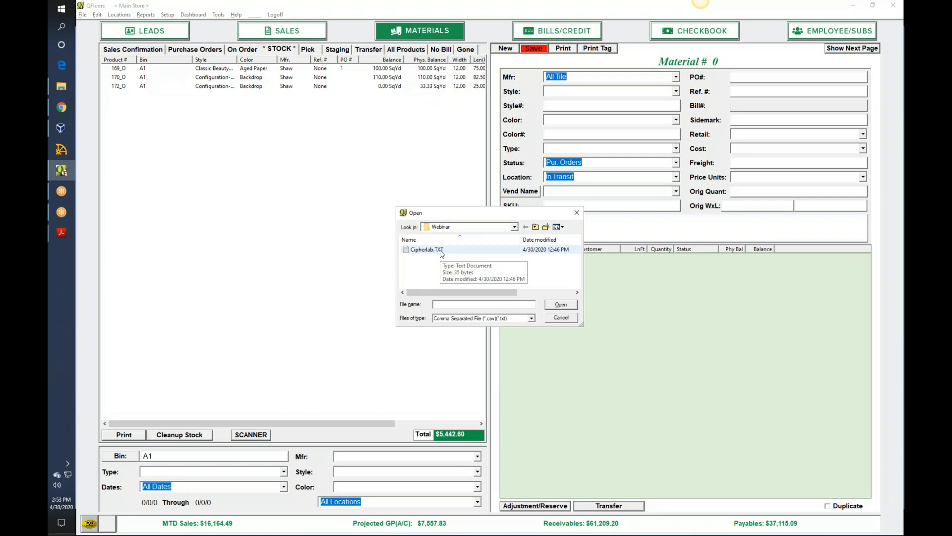
double_click(440, 252)
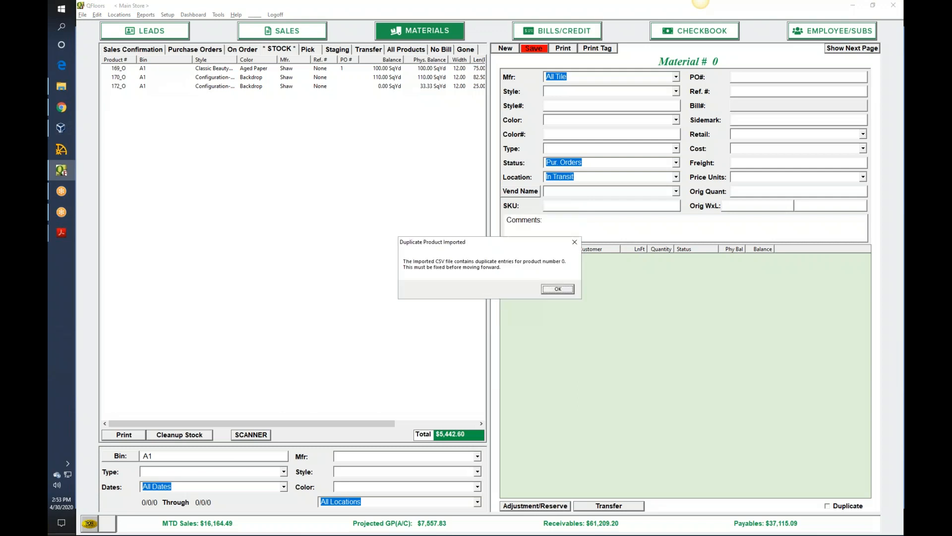
click(558, 289)
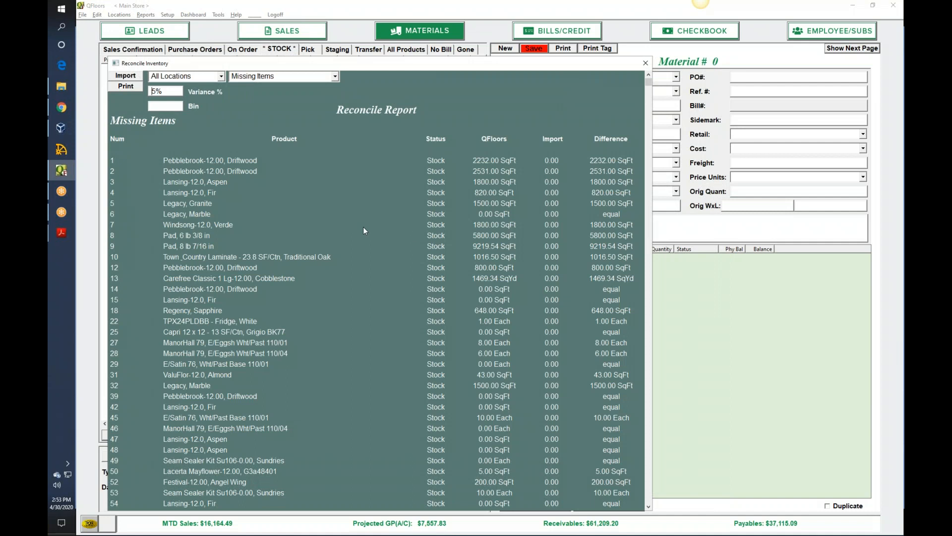
- Limit the Reconcile Report's missing items to bin A1 and close the report
click(170, 107)
text(A1)
key(Return)
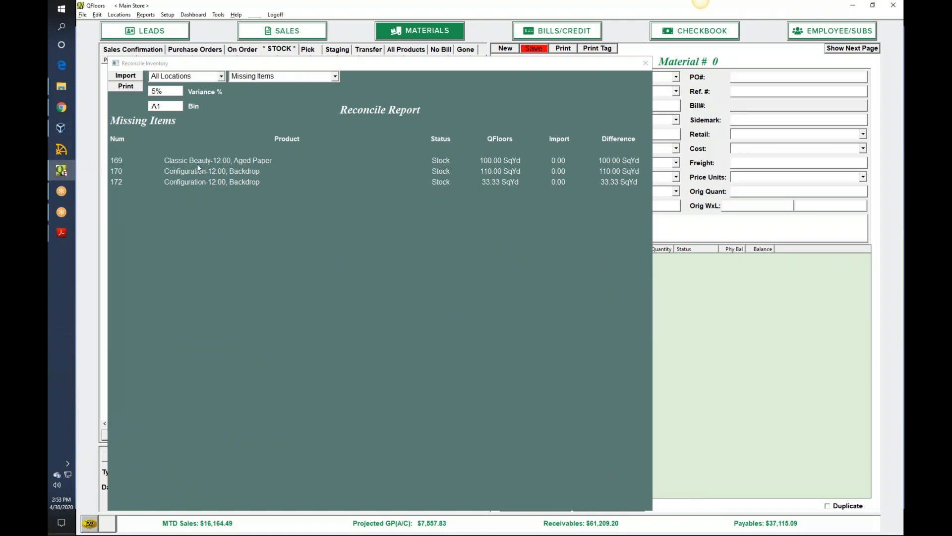
click(646, 63)
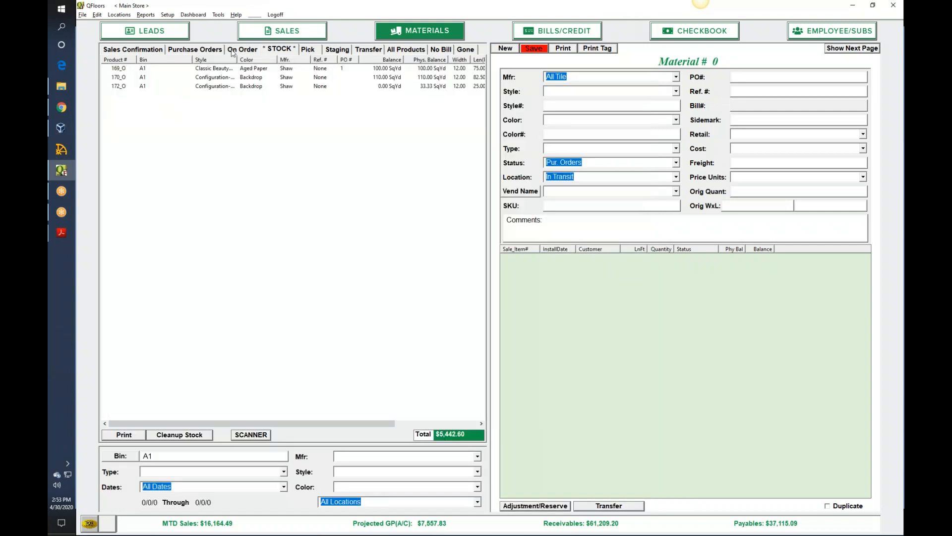
- Exit QFloors without saving the pending sale and product item changes
click(82, 14)
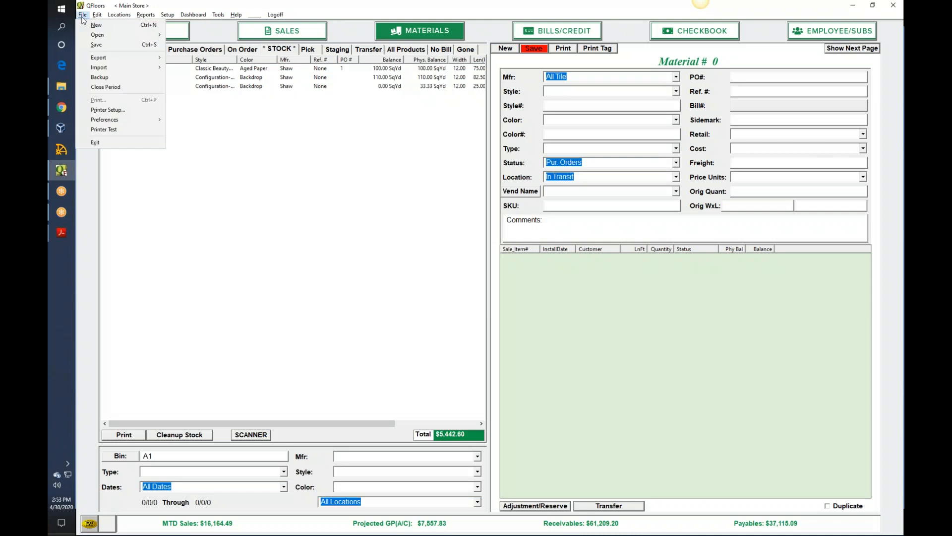
click(105, 141)
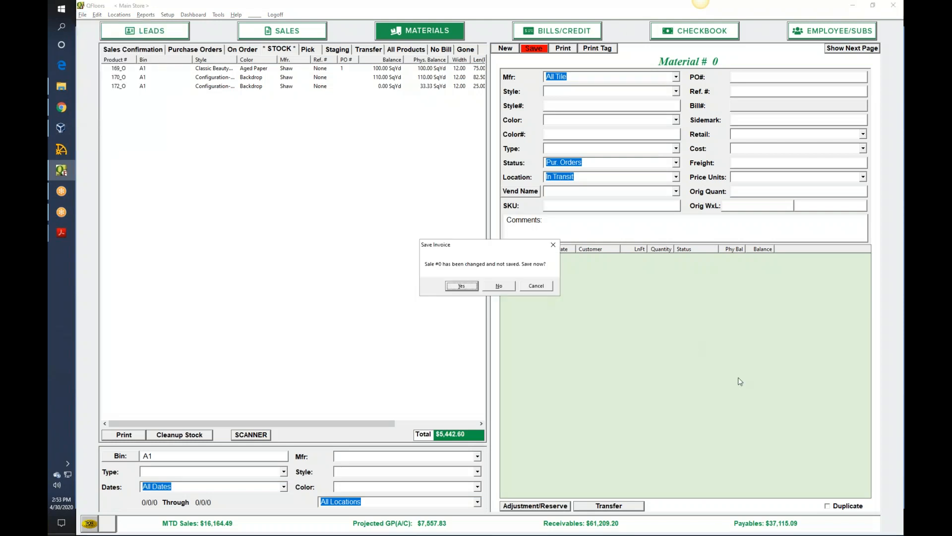
click(500, 287)
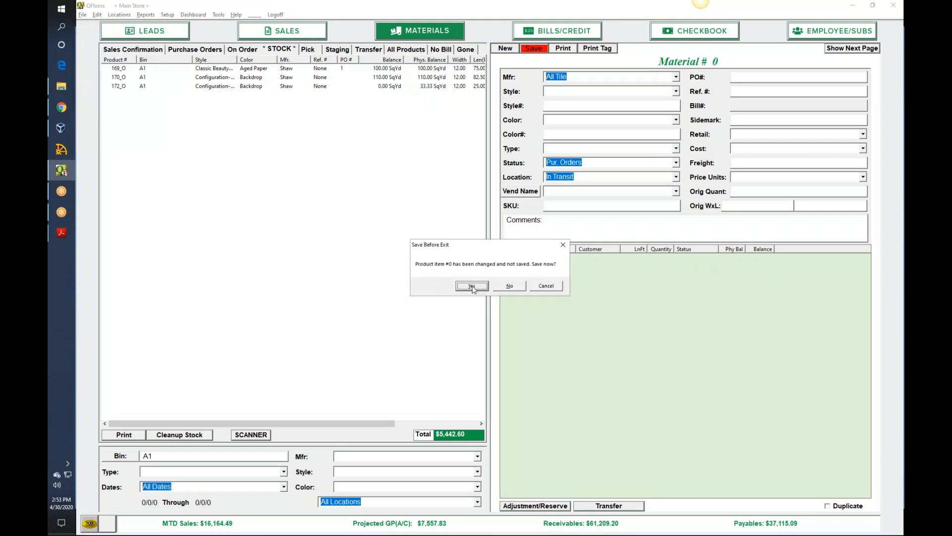
click(509, 286)
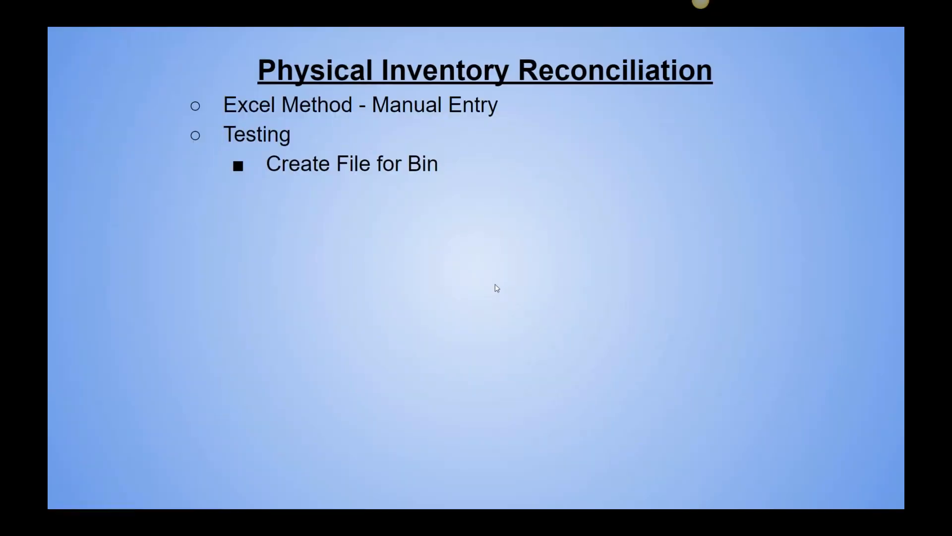
- Launch Q_Floors.exe from the QFloors\SB folder on the Data (D:) drive and dismiss the QTools configuration message
key(alt+Tab)
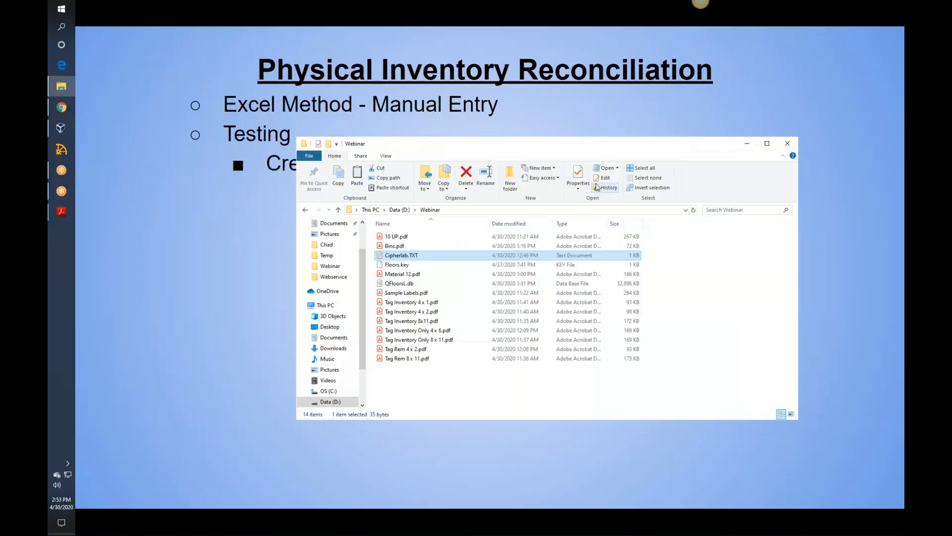
click(330, 401)
double_click(400, 274)
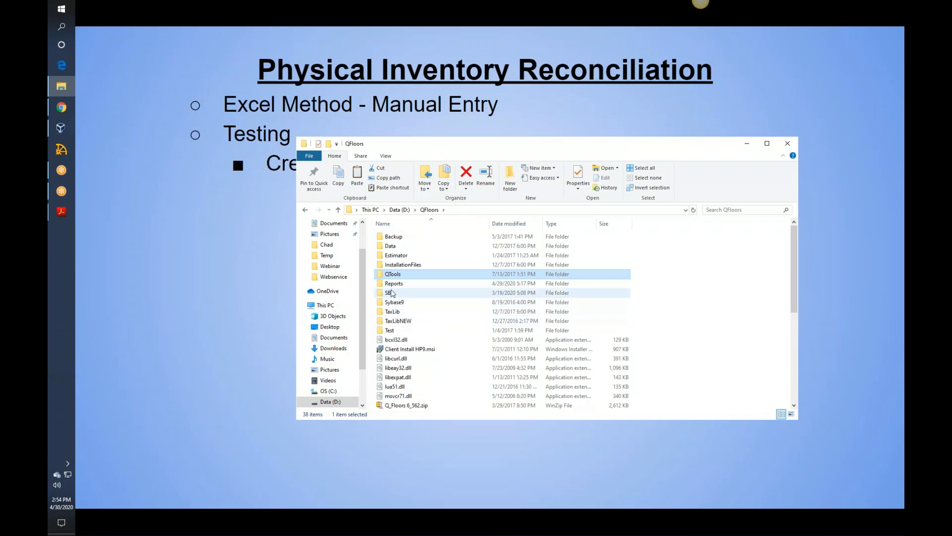
mouse_move(391, 296)
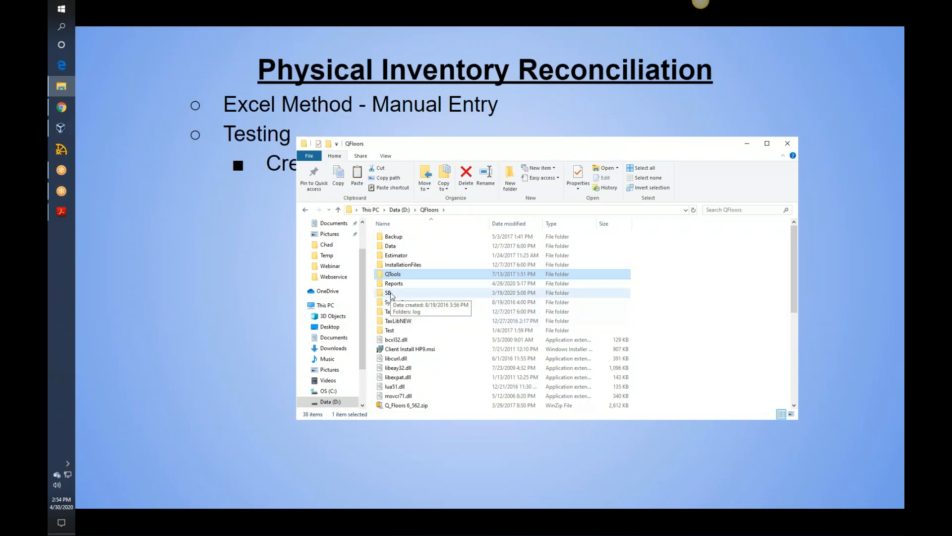
double_click(391, 295)
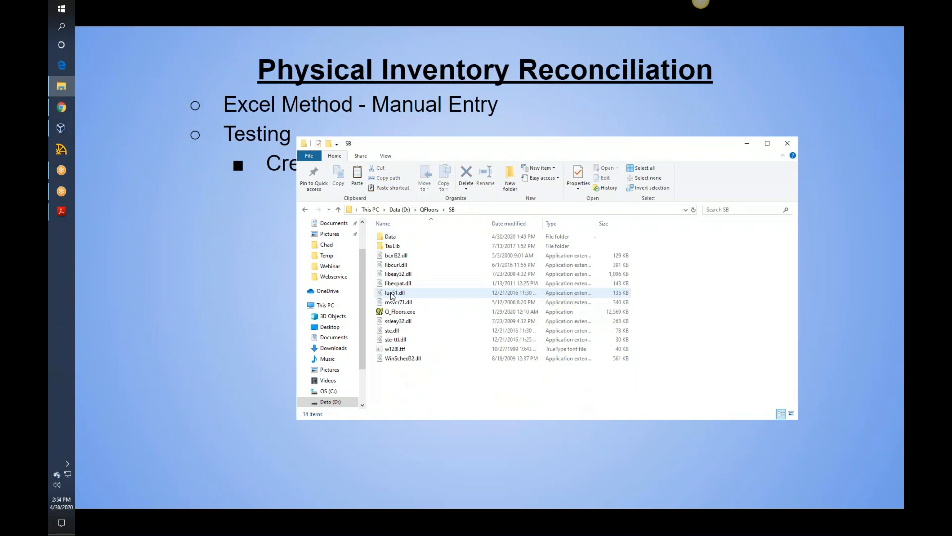
click(401, 312)
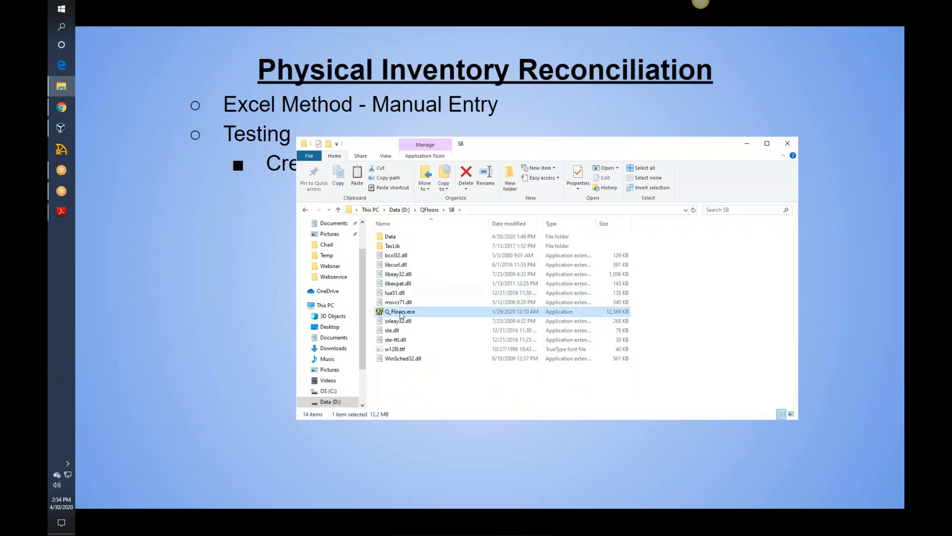
double_click(401, 313)
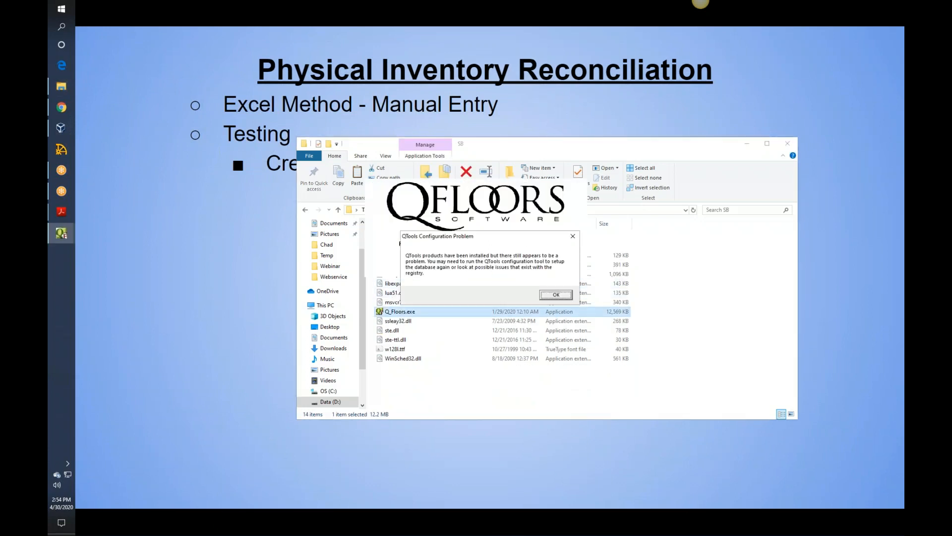
click(556, 295)
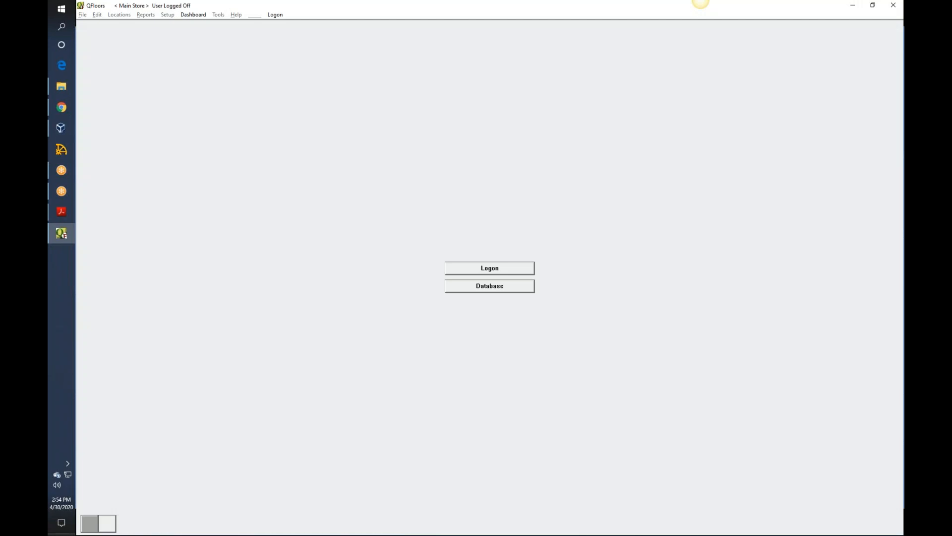
- Log on to QFloors with the user name and the account password
click(504, 270)
text(ov)
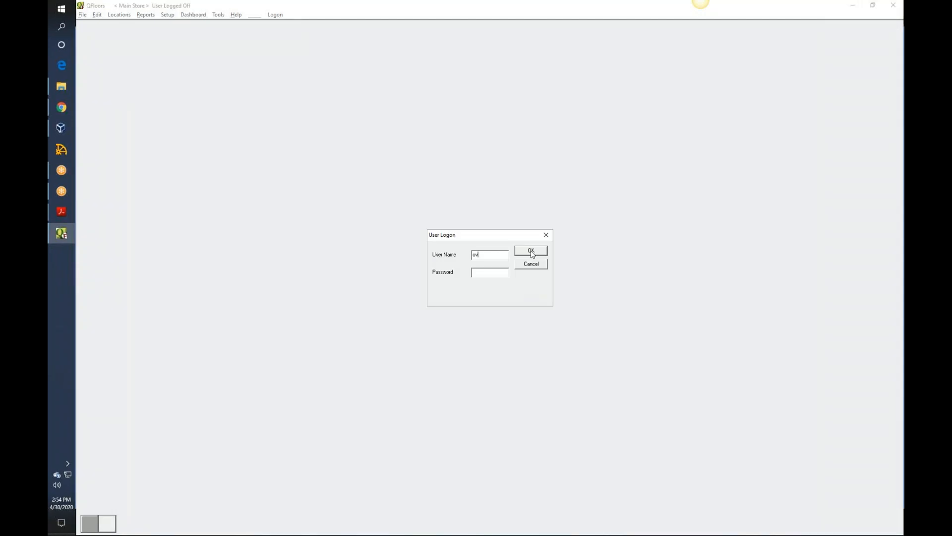
text(erride******)
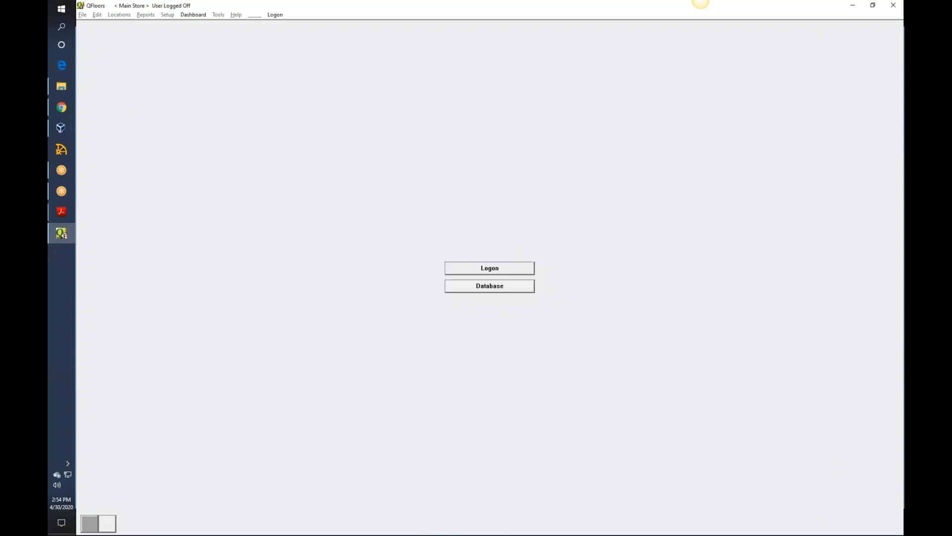
key(Return)
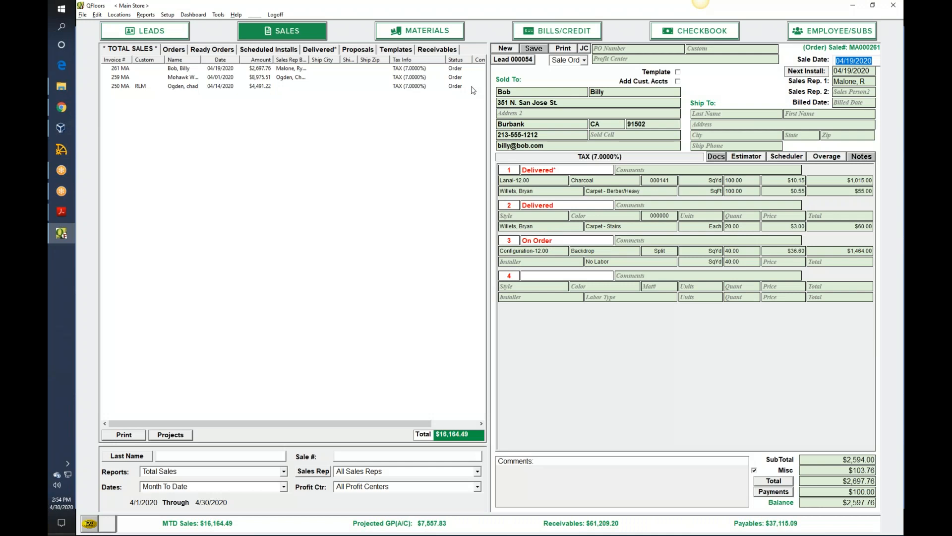
- Open the materials stock list and try to reconcile it with the Cipherlab.TXT scan file through the stock cleanup
click(430, 32)
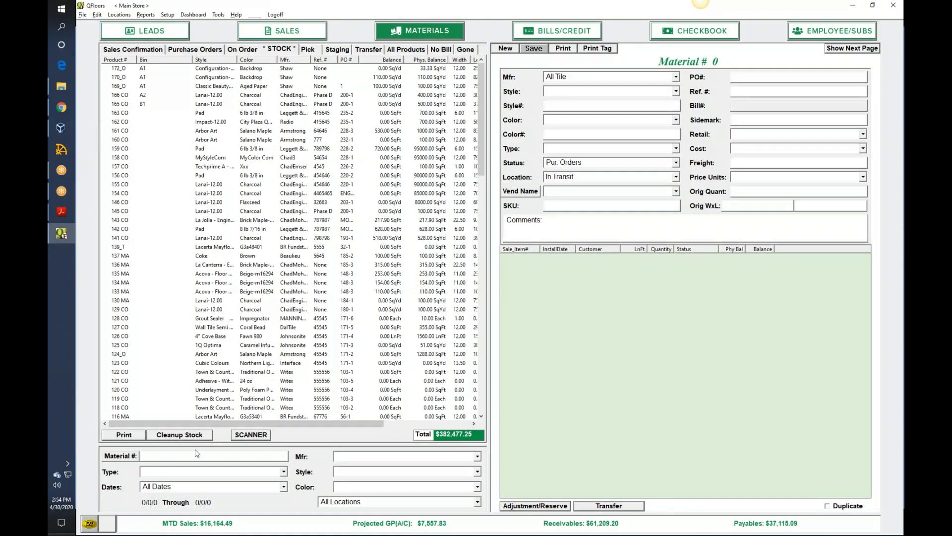
click(191, 436)
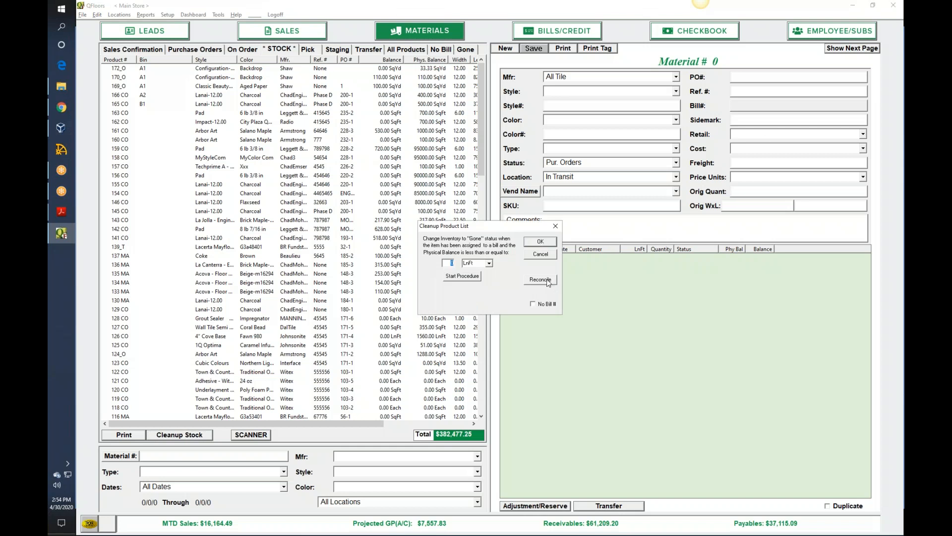
click(540, 280)
double_click(442, 252)
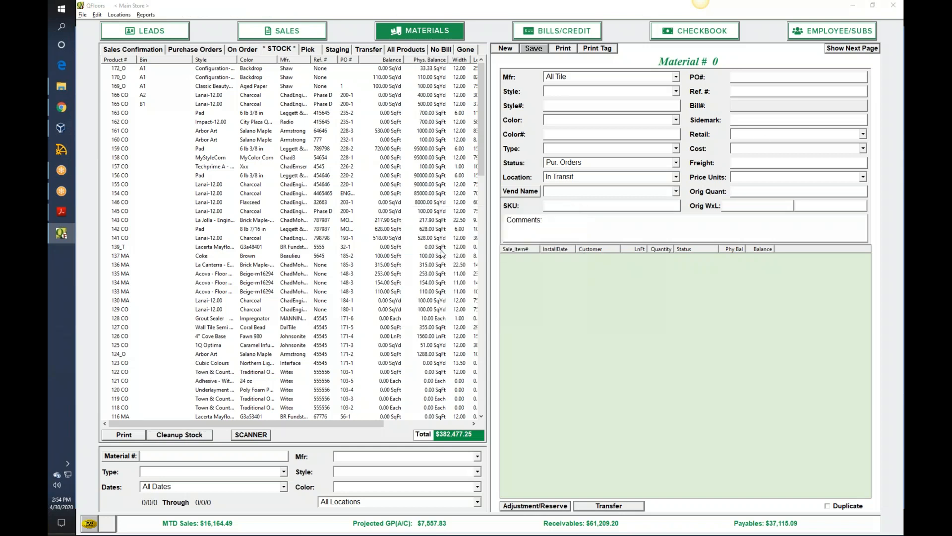
click(558, 289)
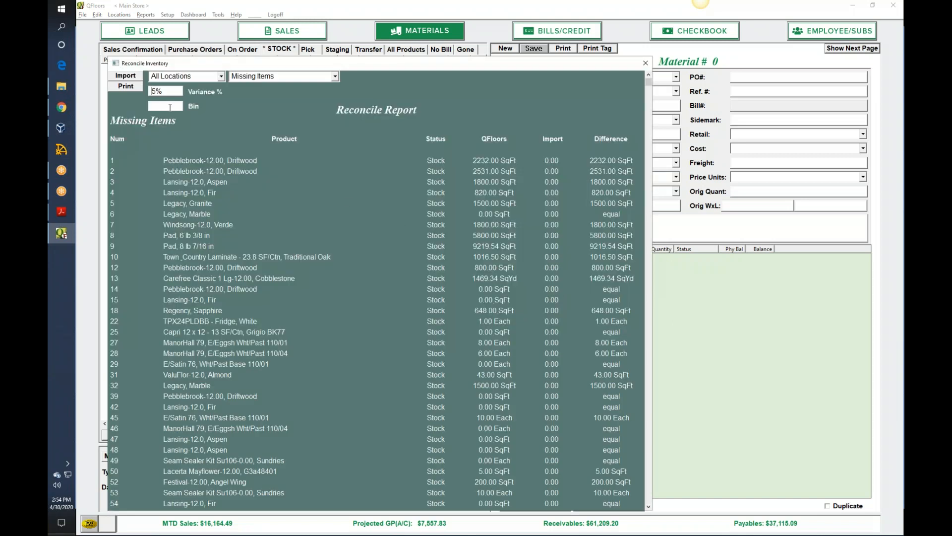
- Limit the Reconcile Report's missing items to bin A1
text(a1)
key(BackSpace)
key(BackSpace)
text(A1)
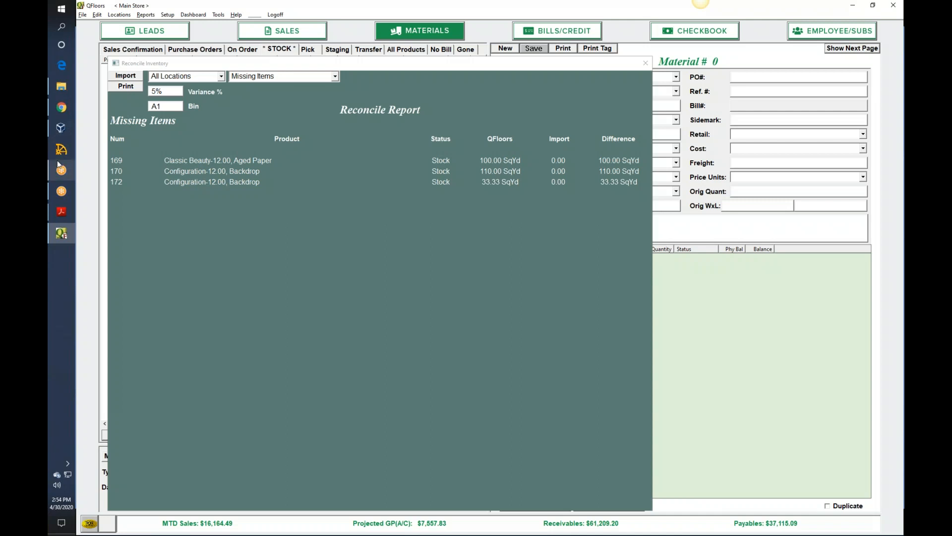
- Open Cipherlab.TXT from the Webinar folder on the Data (D:) drive
click(62, 89)
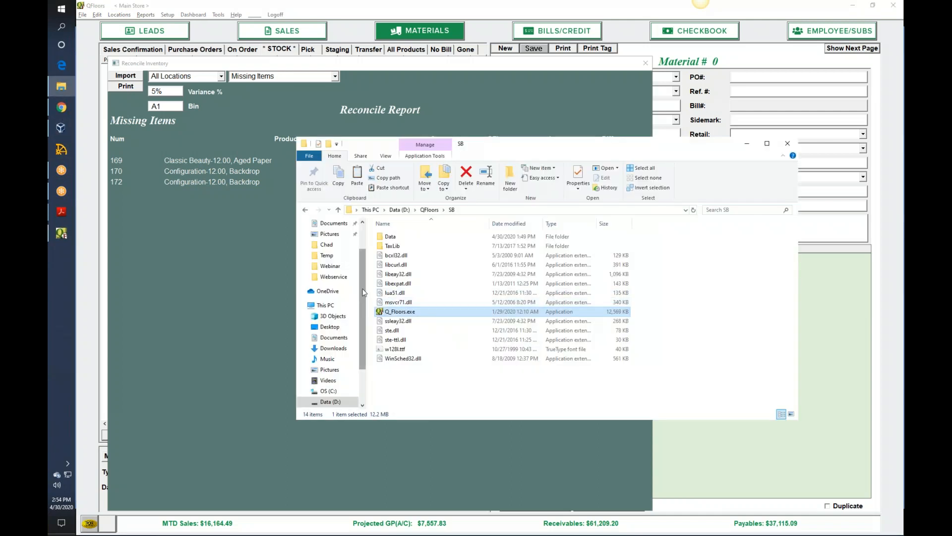
scroll(366, 306, down, 2)
scroll(365, 313, down, 1)
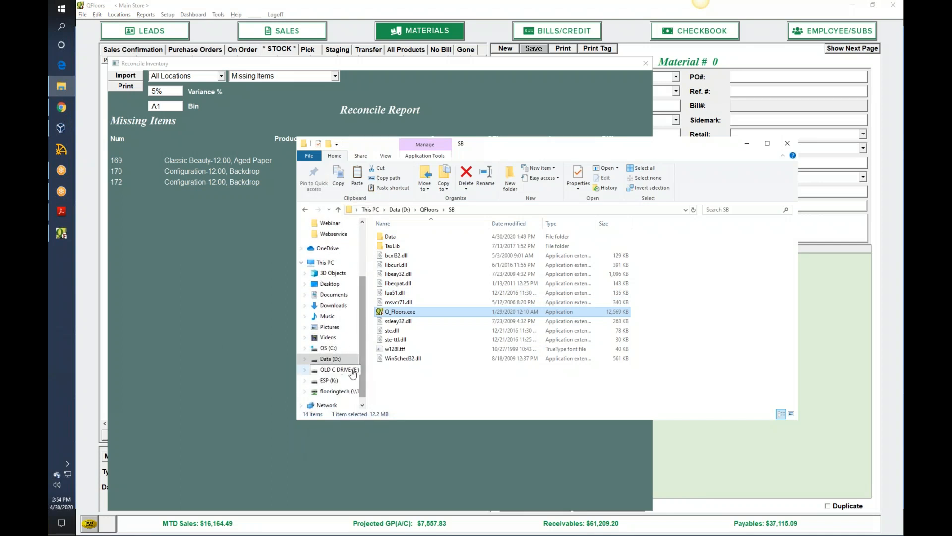
click(337, 360)
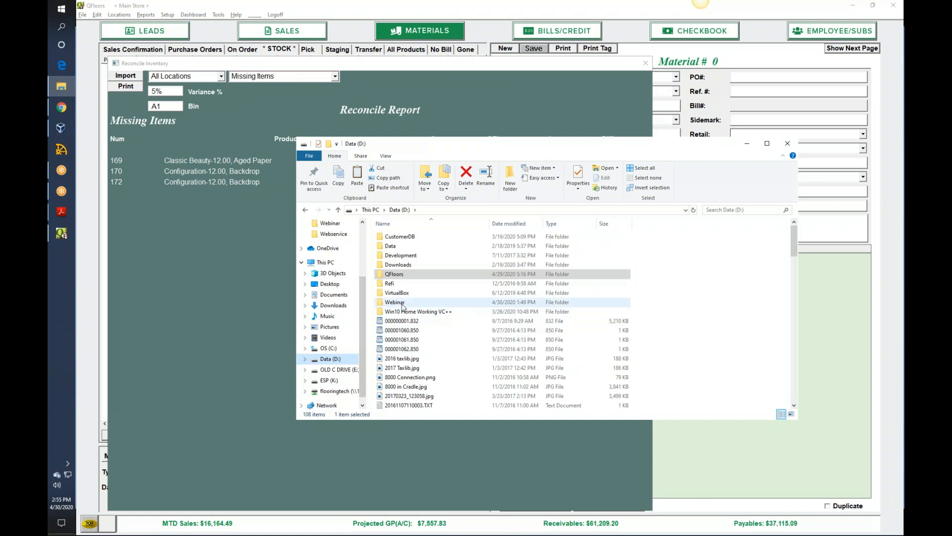
double_click(404, 303)
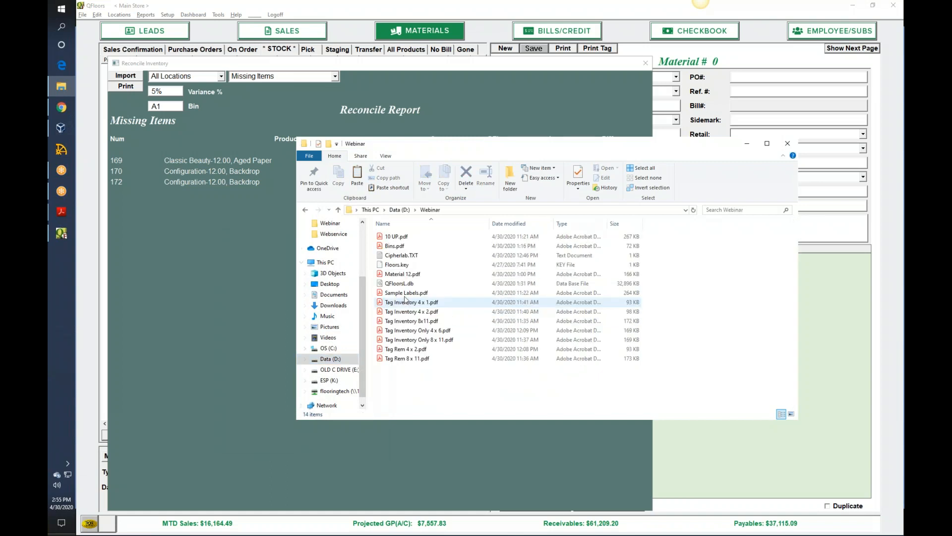
double_click(402, 255)
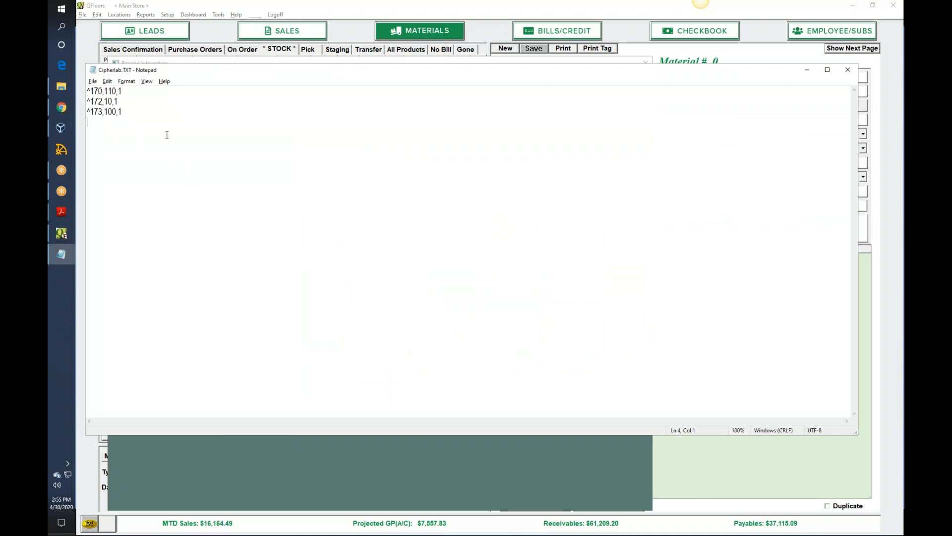
- Remove the empty line at the end of Cipherlab.TXT, save the file, and close it and the Webinar folder window
key(BackSpace)
click(849, 71)
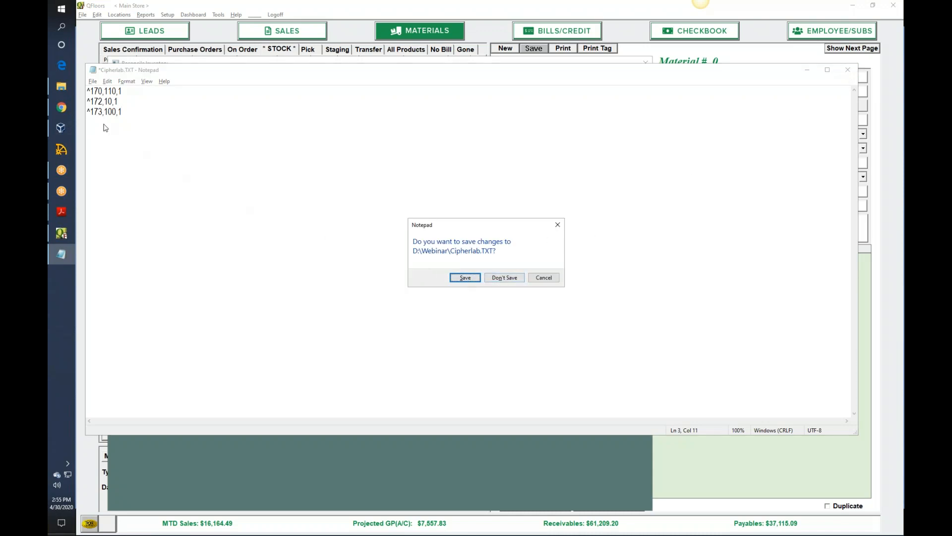
click(469, 277)
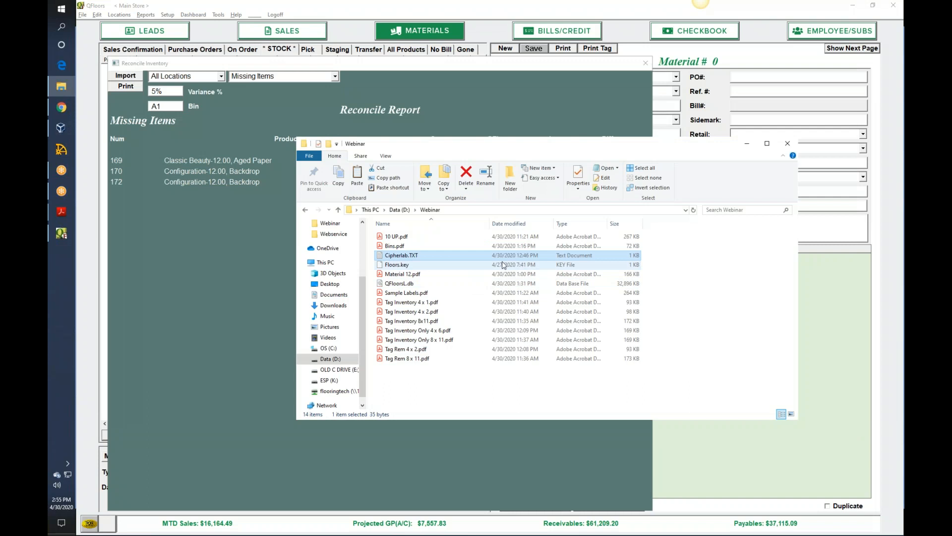
click(789, 144)
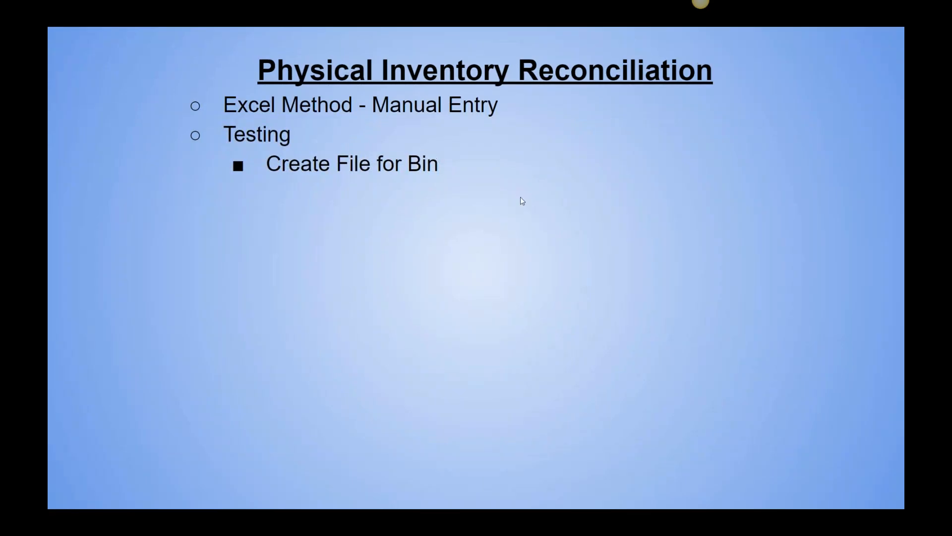
- Return to QFloors and reconcile the stock with the edited Cipherlab.TXT file, dismissing the duplicate product message
key(alt+Tab)
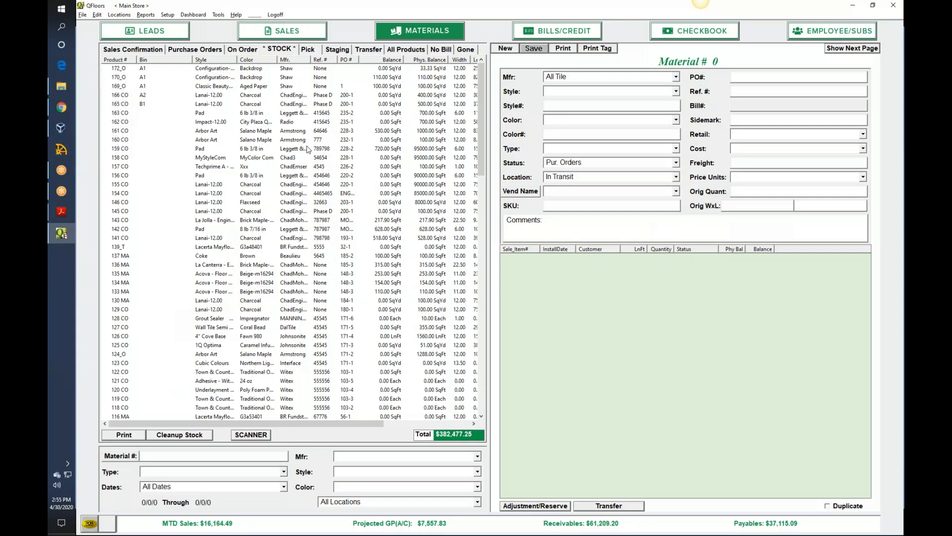
click(193, 435)
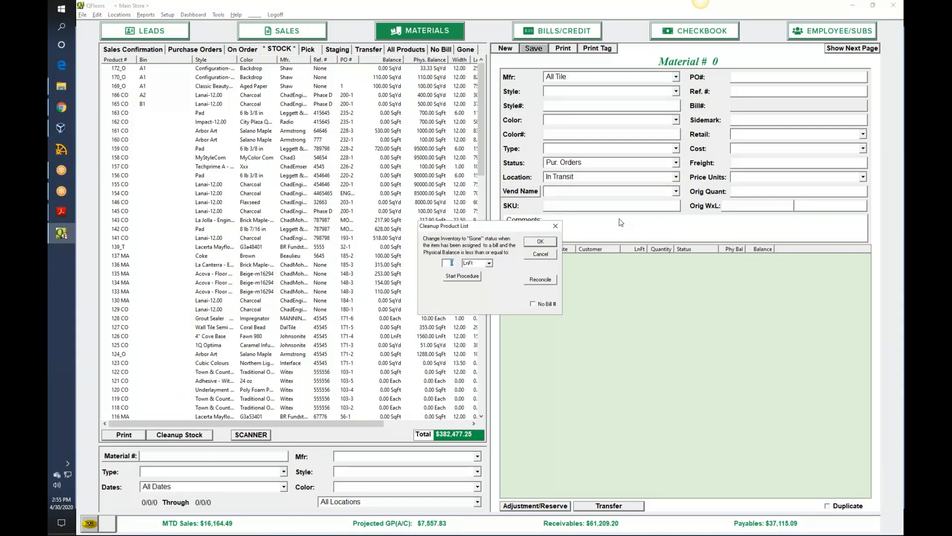
click(541, 280)
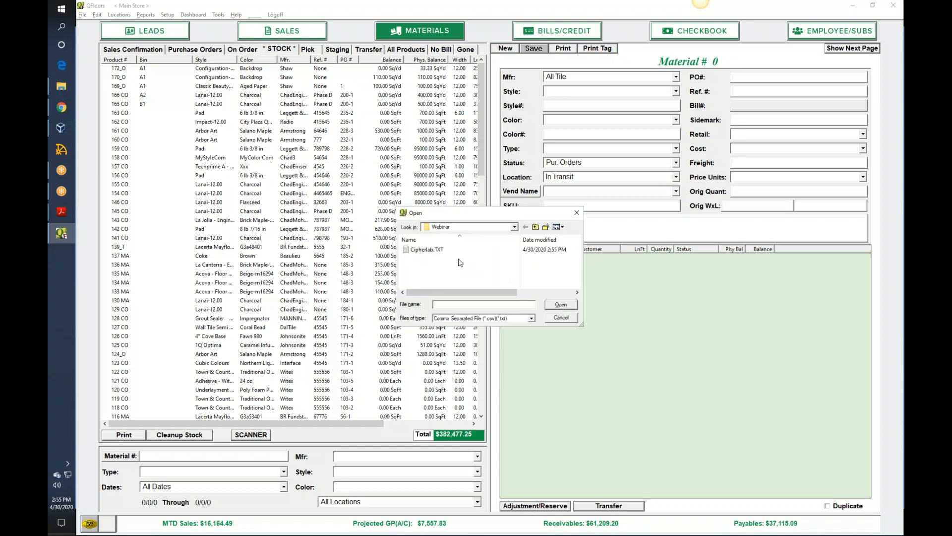
double_click(429, 250)
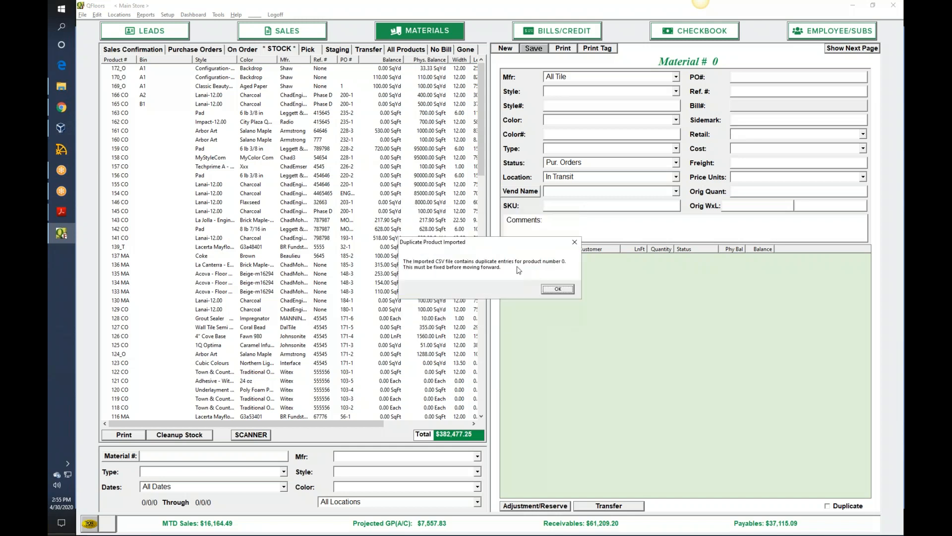
click(558, 290)
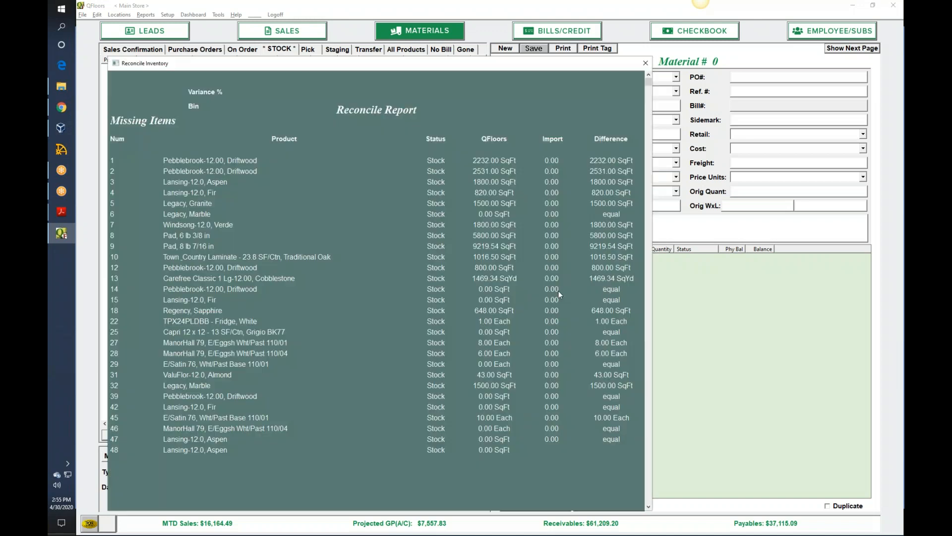
- Filter the new Reconcile Report by bin A1, keeping the Missing Items report type
click(335, 76)
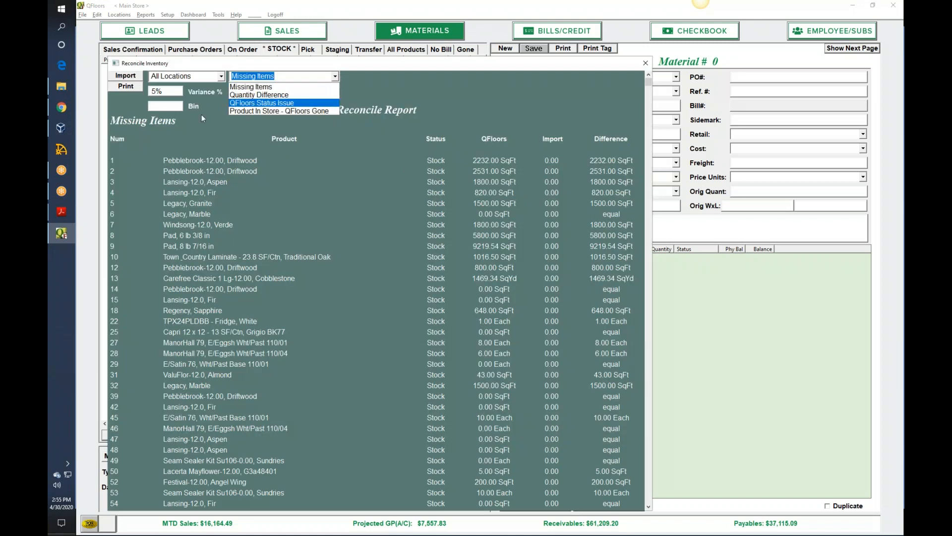
click(171, 106)
click(172, 105)
text(A1)
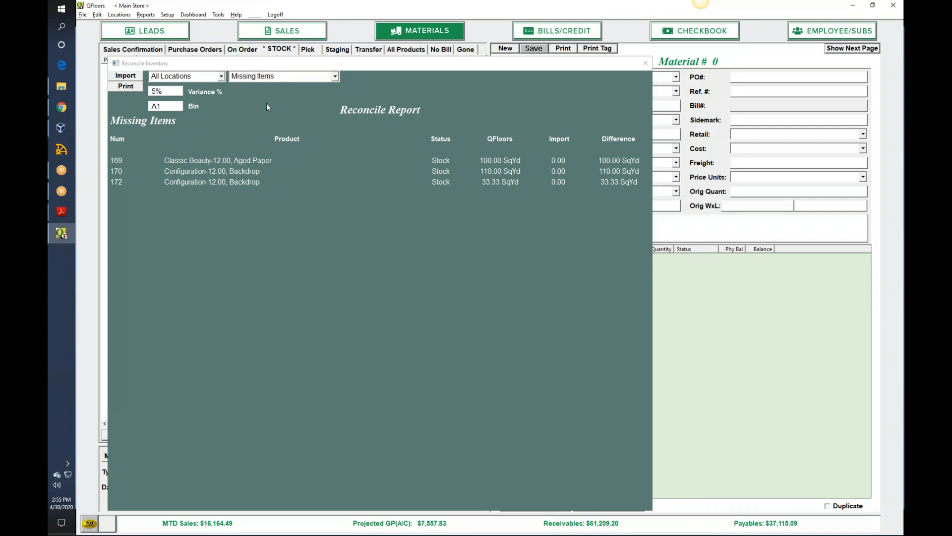
- Review the available report types and switch the Reconcile Report from missing items to Quantity Difference
click(335, 76)
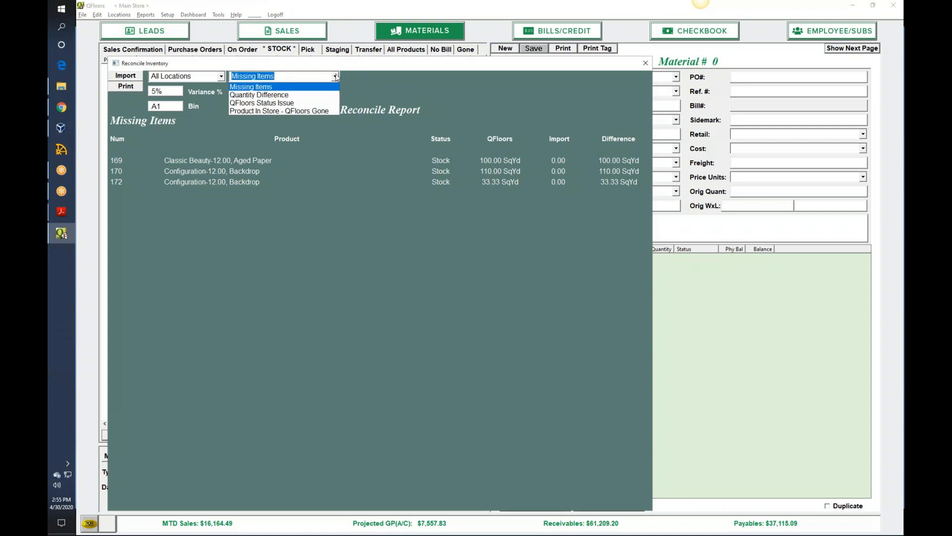
click(409, 204)
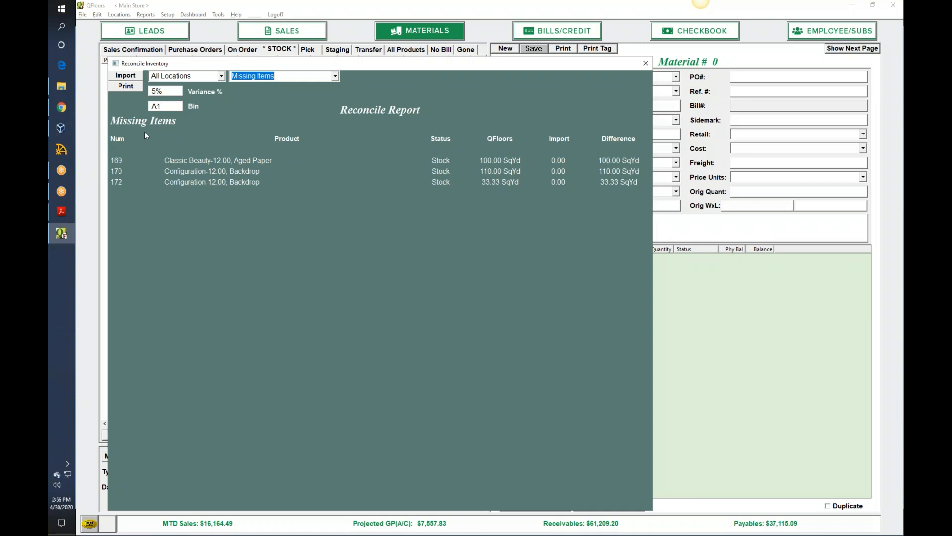
click(336, 76)
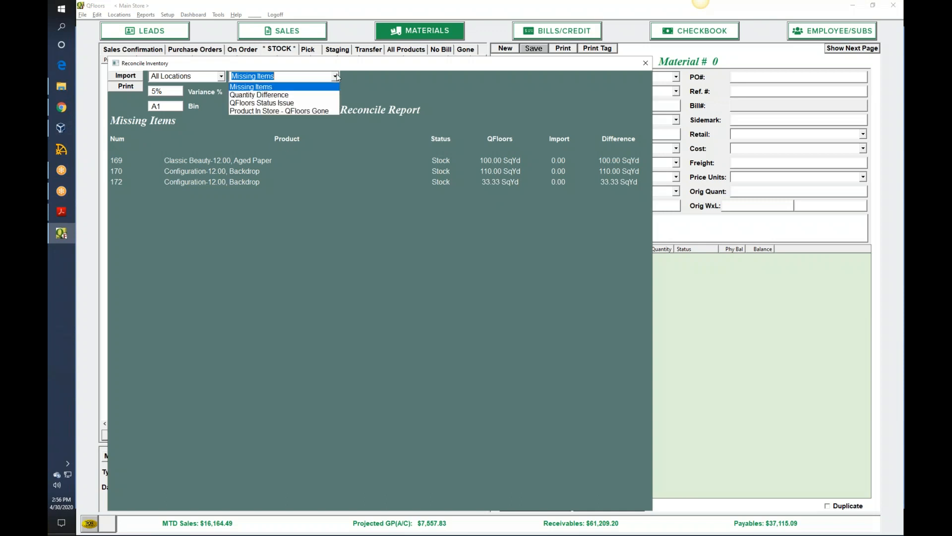
click(304, 95)
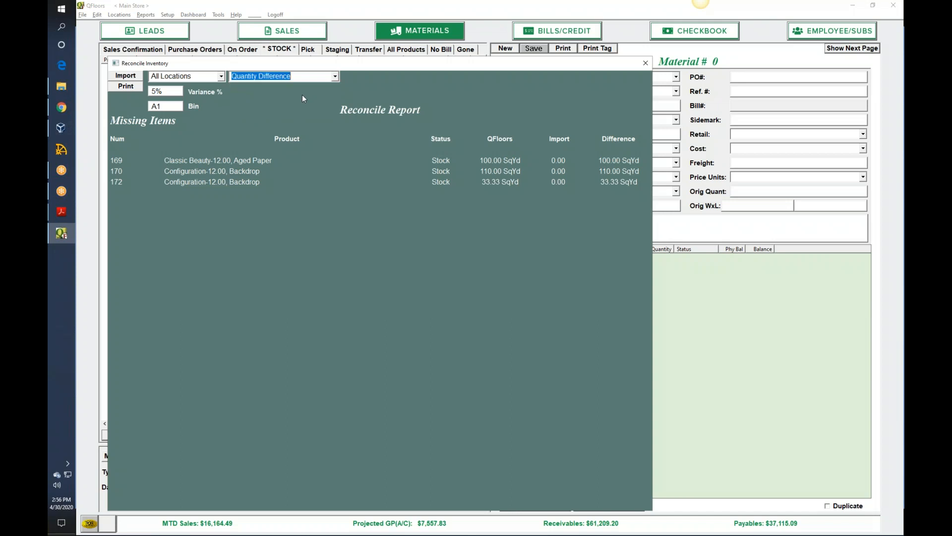
- Show the Quantity Difference results in the Reconcile Report, and switch the report type to Product In Store - QFloors Gone
click(313, 76)
key(Return)
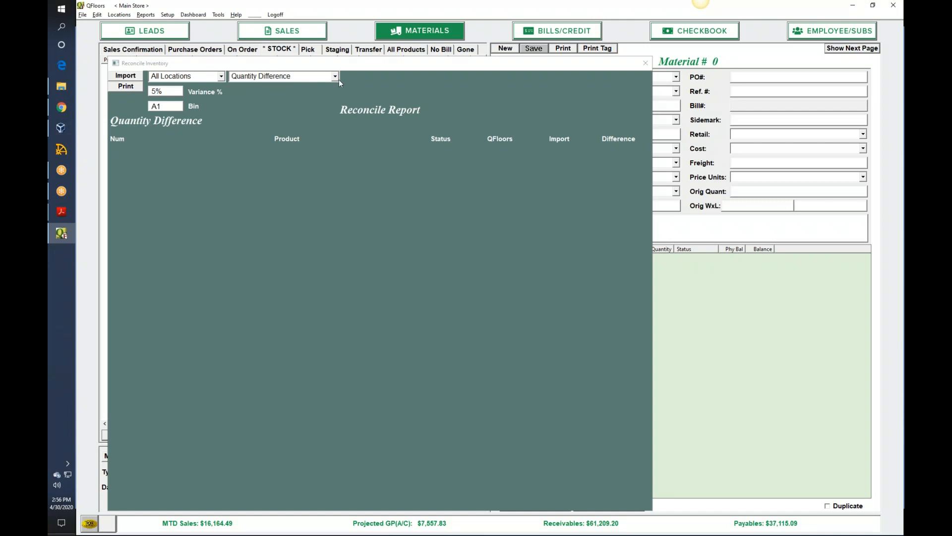
click(336, 77)
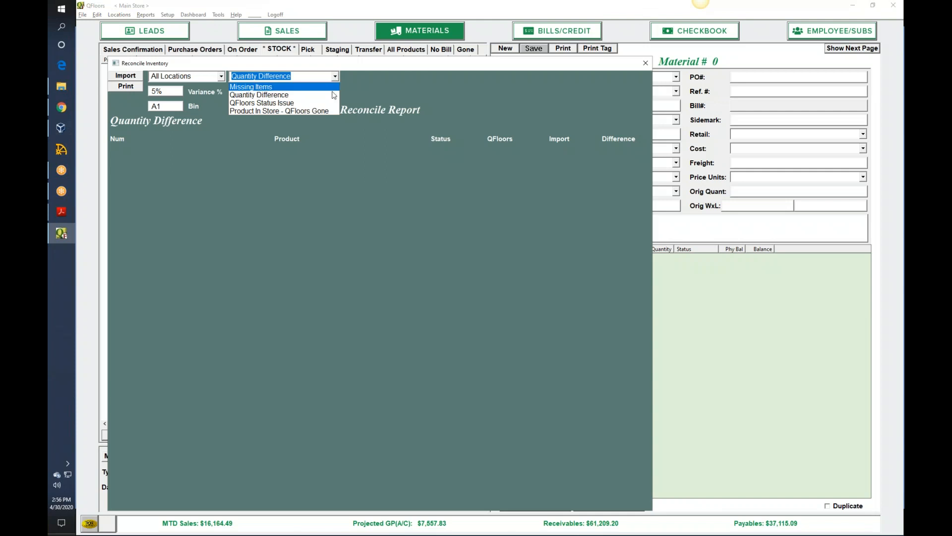
click(310, 111)
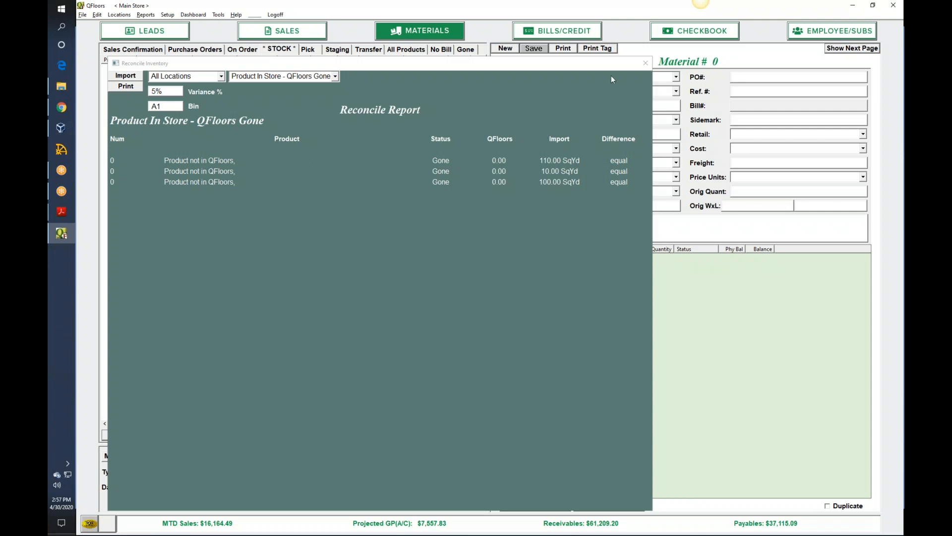
click(646, 63)
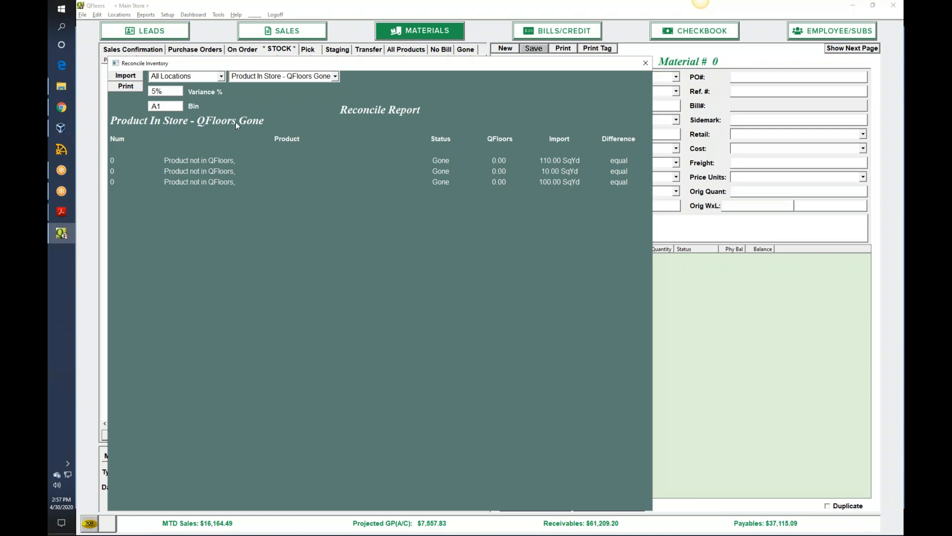
- Shorten the Reconcile Report's bin filter to A and switch the report type to Missing Items
key(BackSpace)
key(Tab)
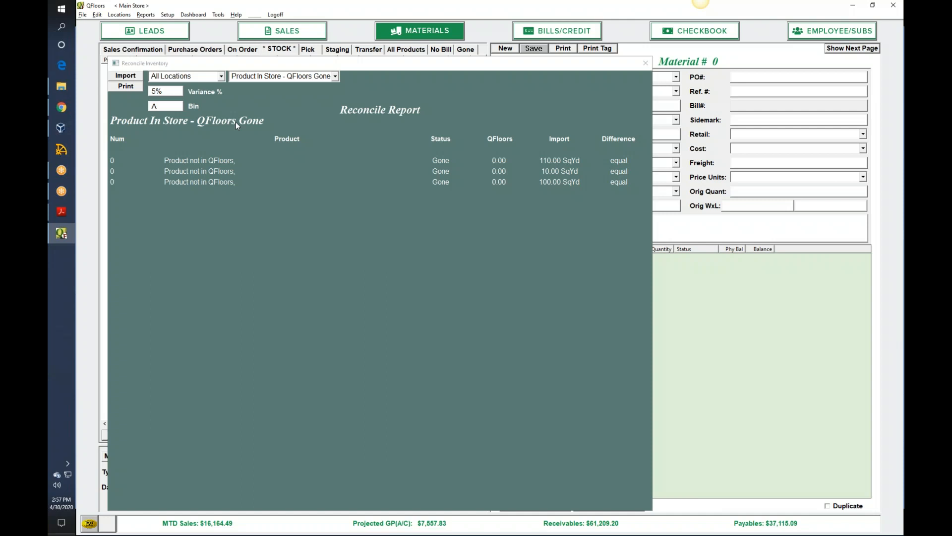
click(336, 77)
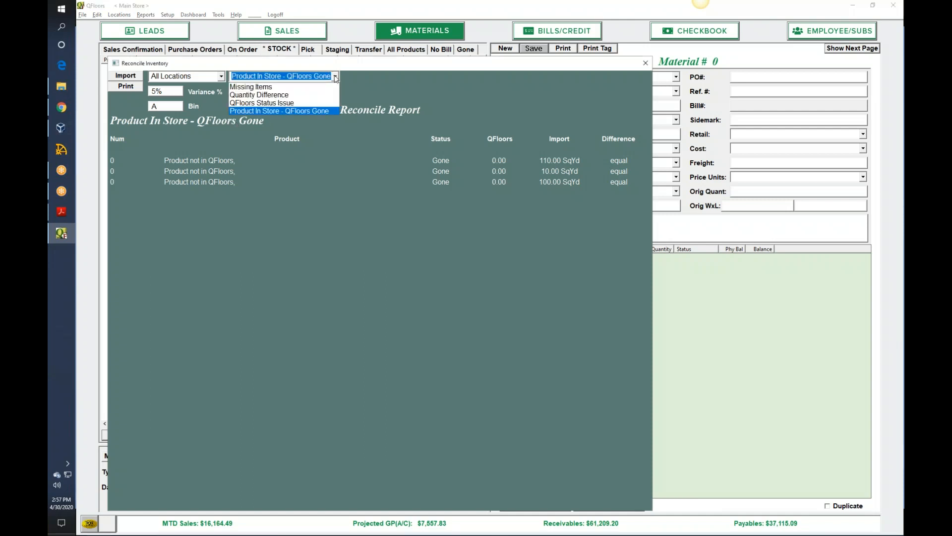
click(302, 86)
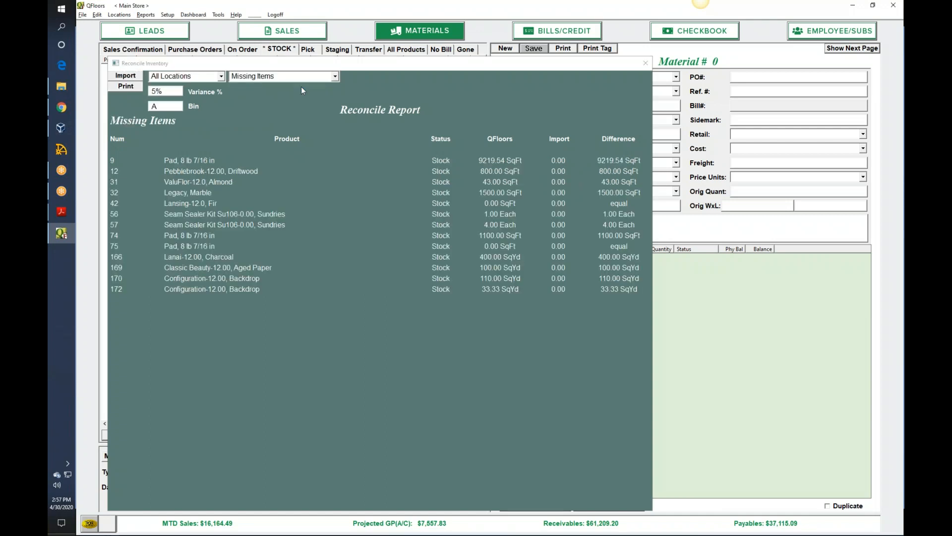
- Set the bin filter of the Missing Items report to A1
click(176, 106)
text(1)
key(Return)
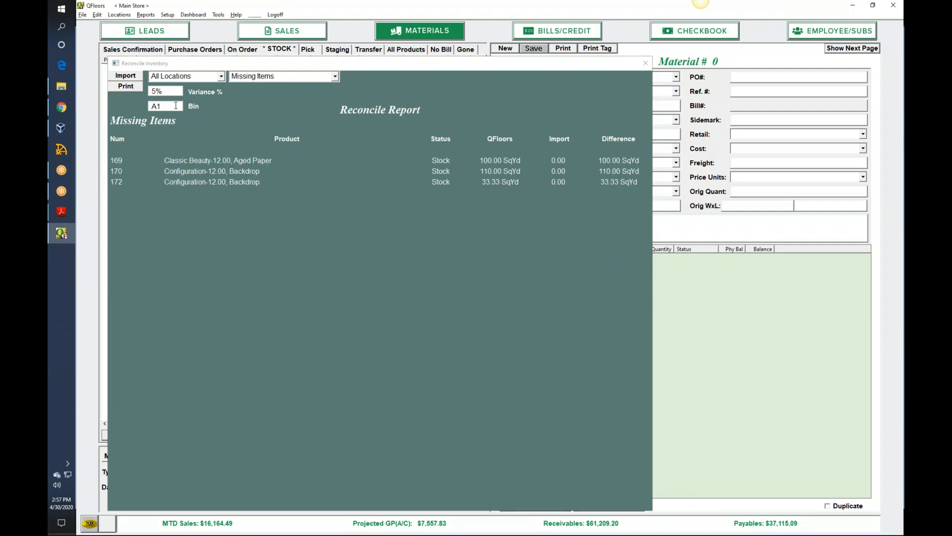
- Clear the bin filter to run the Missing Items report across all bins
click(172, 105)
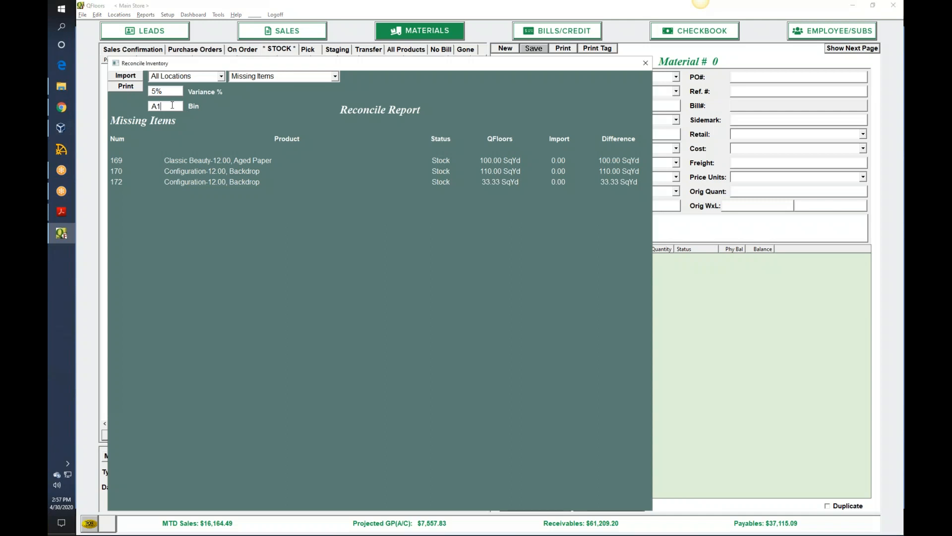
key(BackSpace)
key(BackSpace)
key(Return)
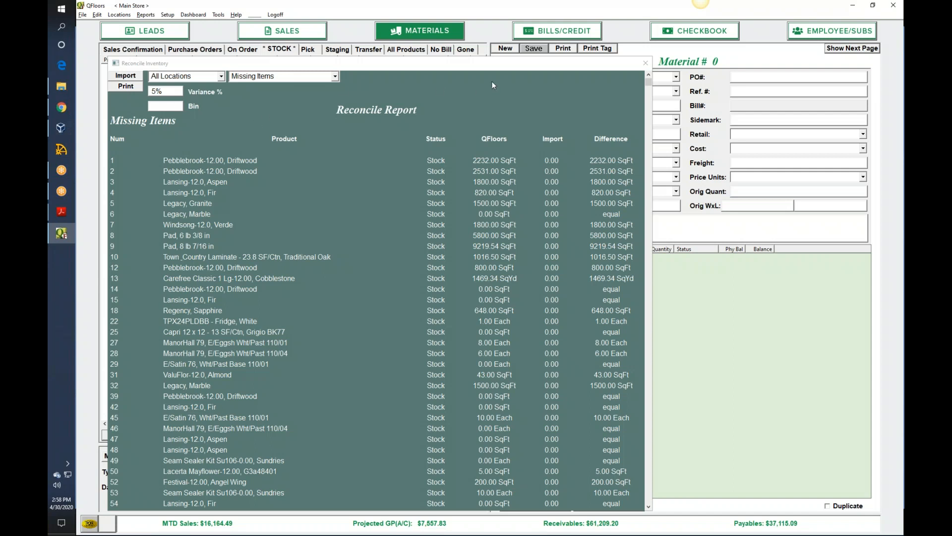
- Close the Reconcile Inventory window and switch to the Physical Inventory Reconciliation slide presentation
click(645, 64)
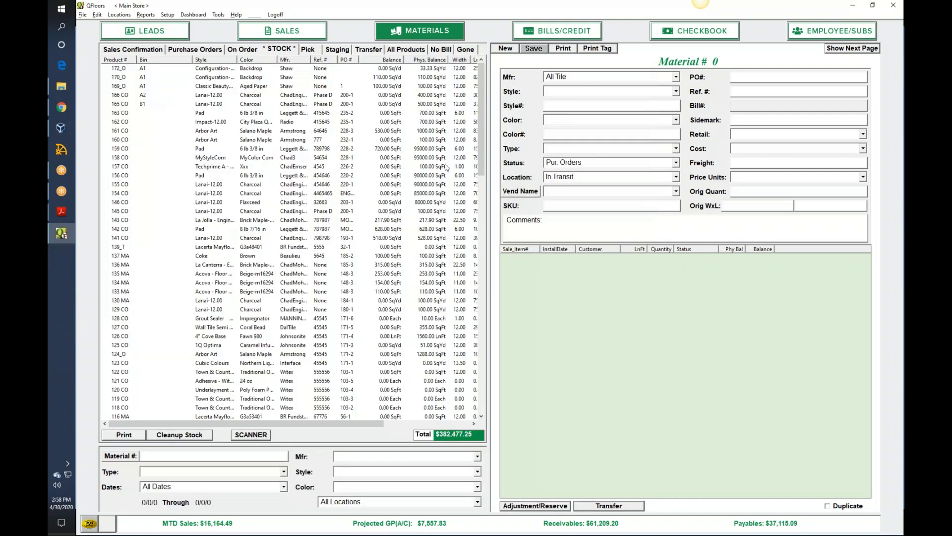
key(alt+Tab)
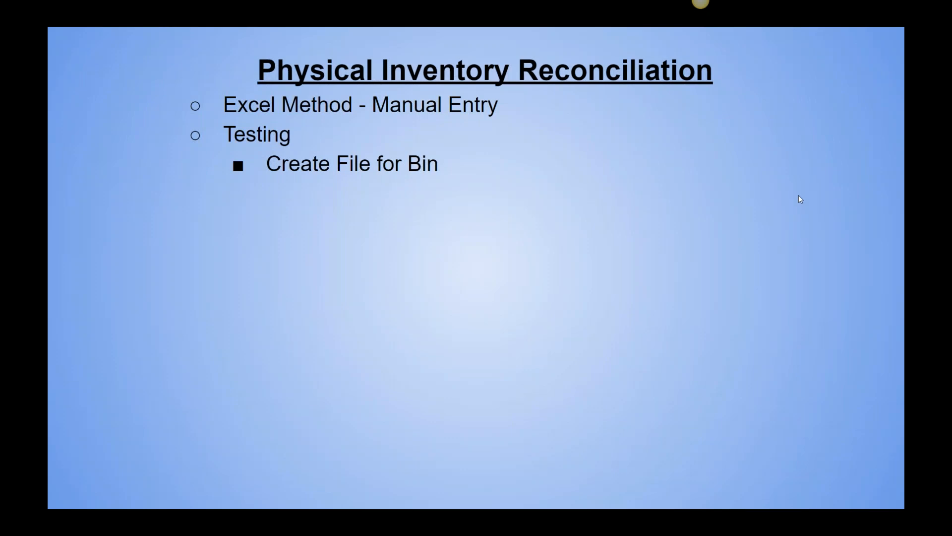
key(Right)
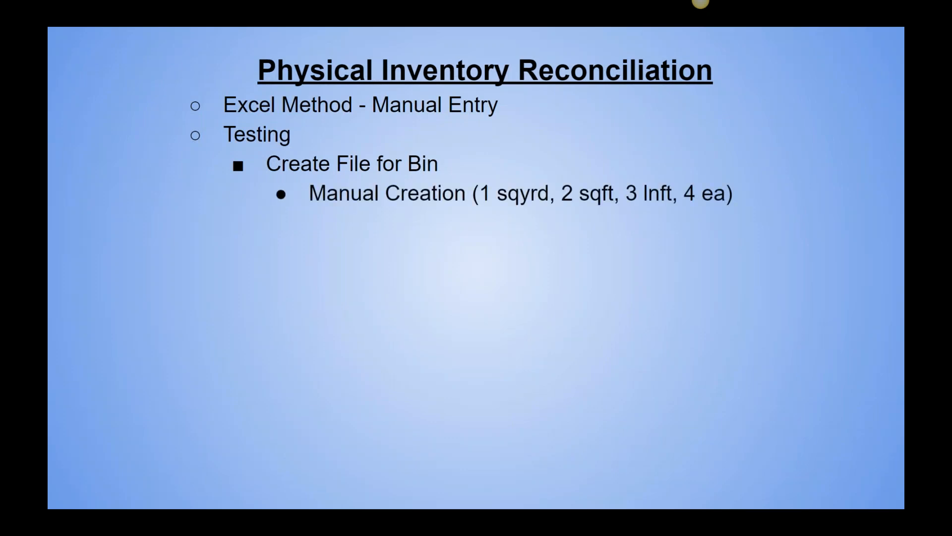
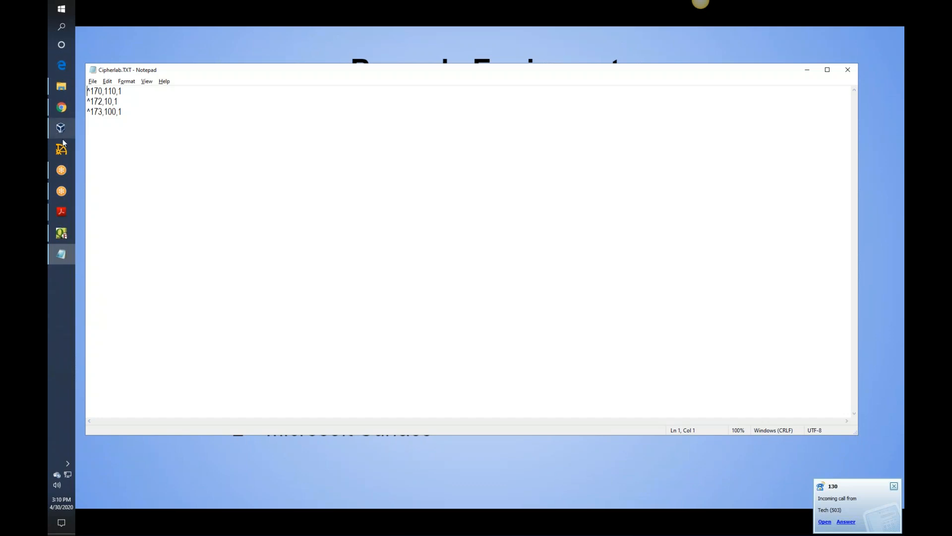
- Switch to QFloors and import Cipherlab.TXT from the Webinar folder into the stock list's inventory reconciliation
click(63, 233)
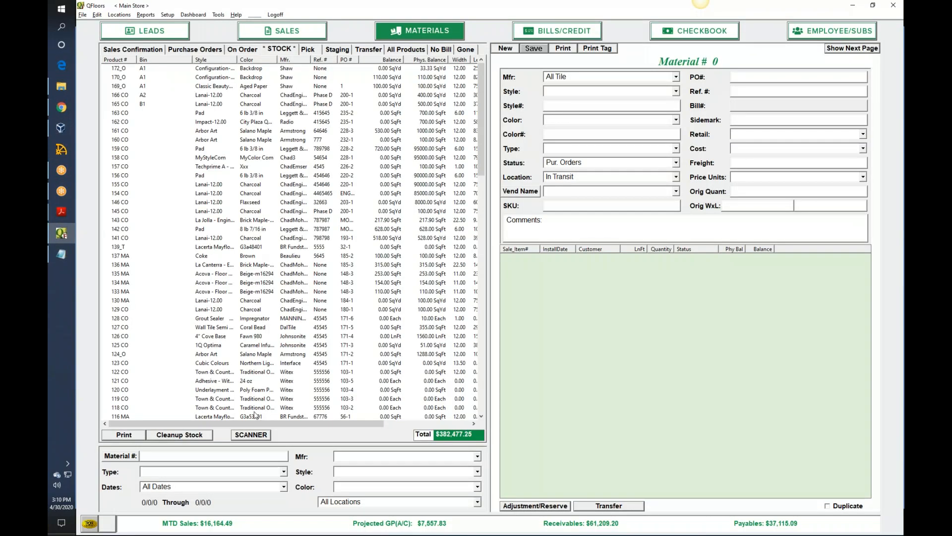
click(179, 435)
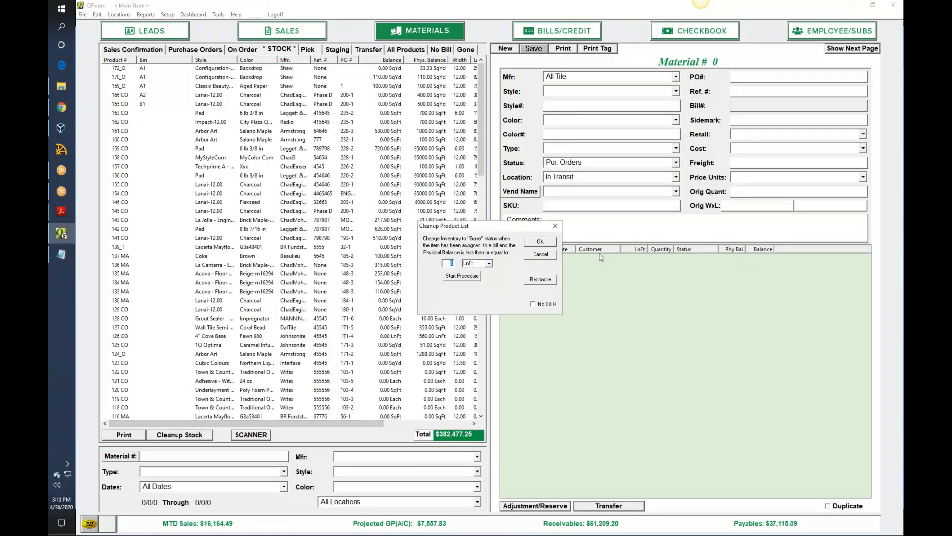
click(555, 280)
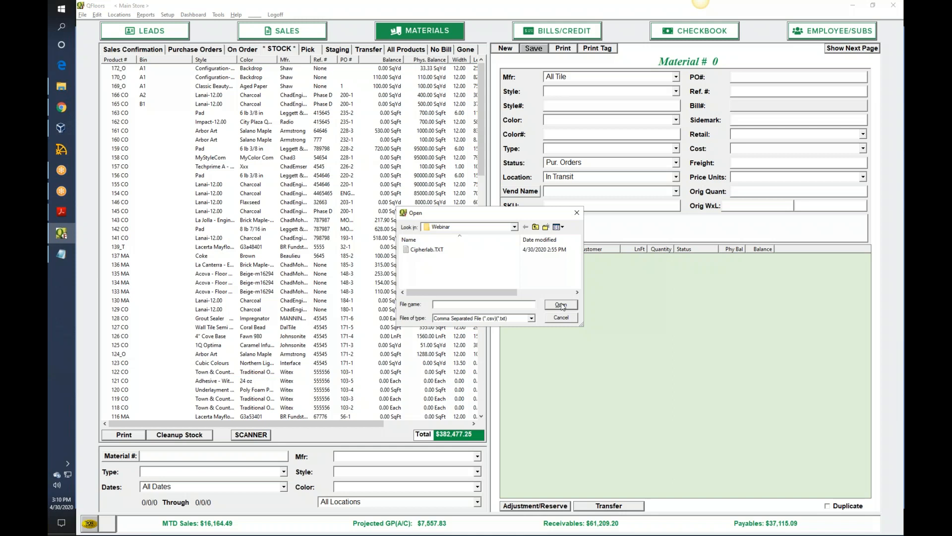
click(436, 252)
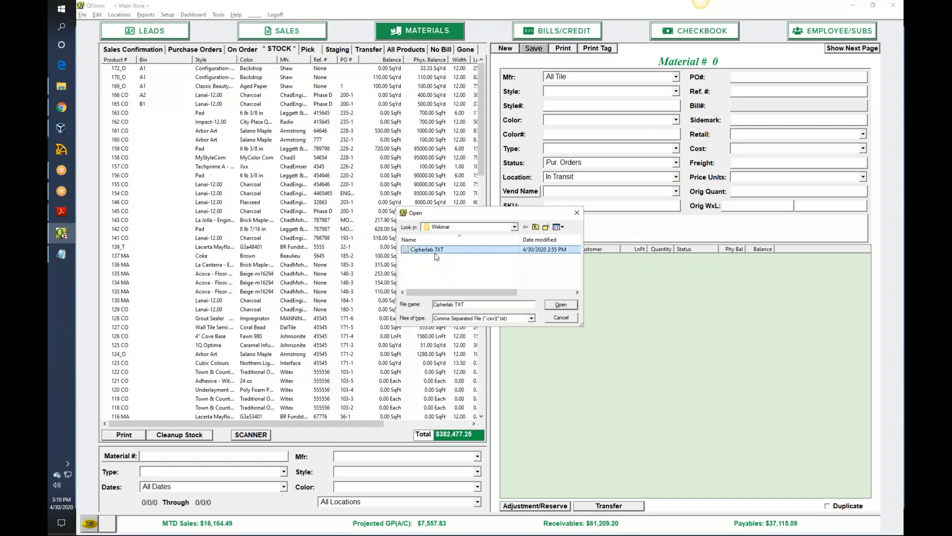
double_click(436, 253)
click(557, 289)
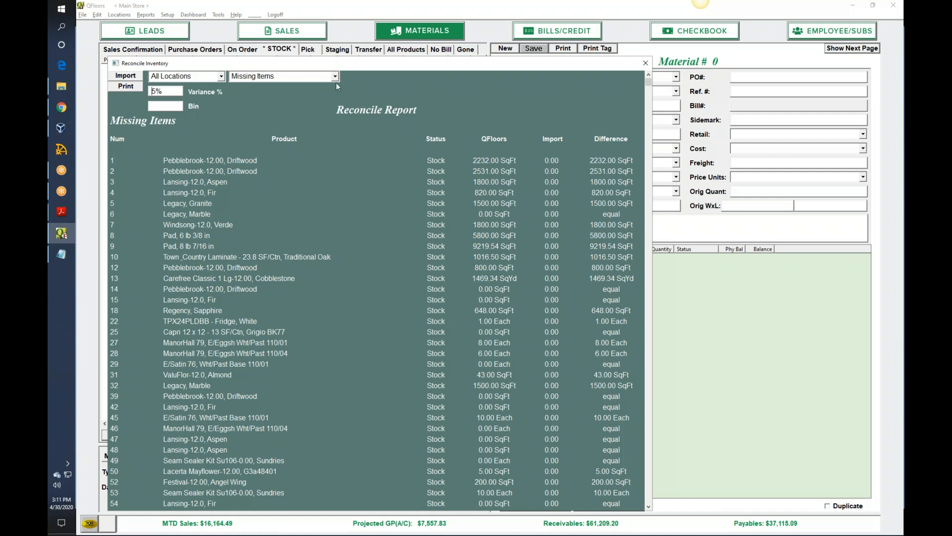
- Change the Reconcile Report type to Quantity Difference, review it, and close the Reconcile Inventory window
click(336, 77)
click(303, 90)
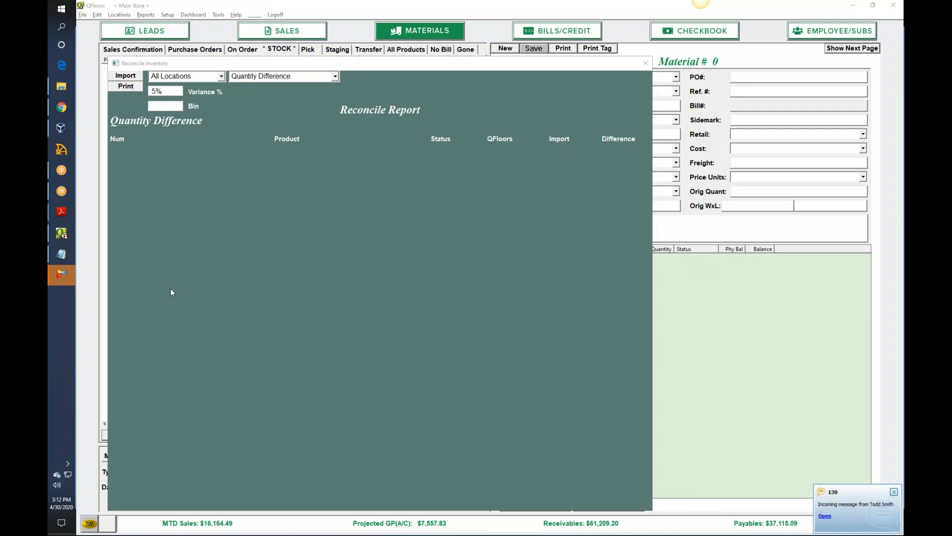
click(894, 491)
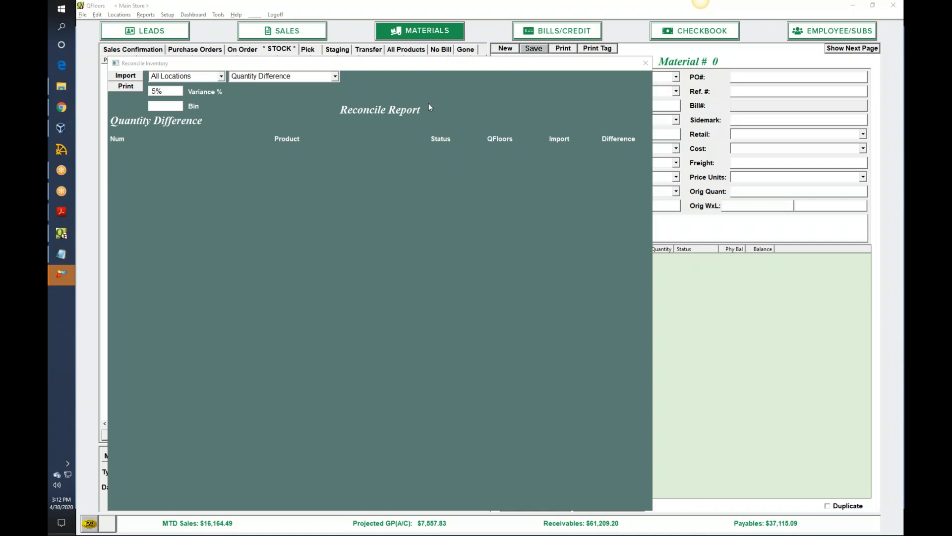
click(645, 63)
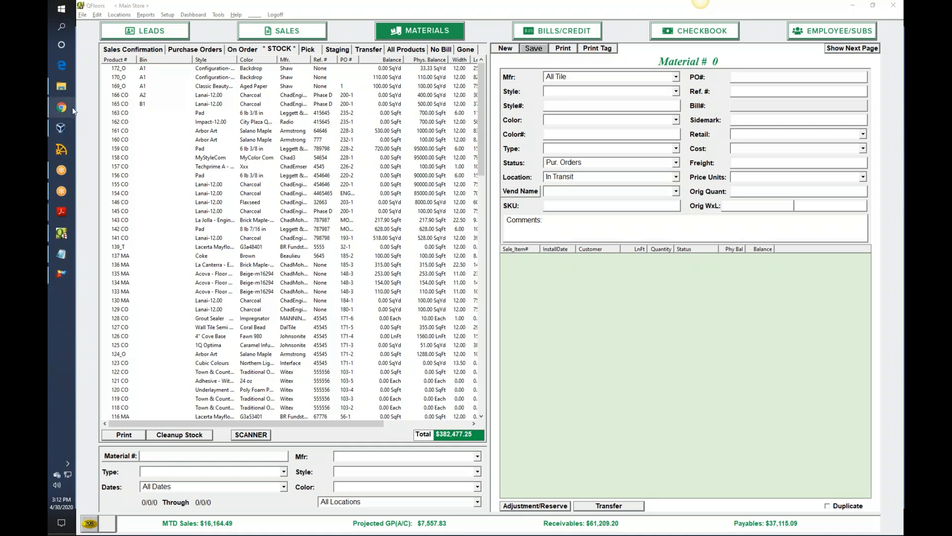
- Open Cipherlab.TXT from the Webinar folder in Notepad, examine its comma-separated lines, and close it
mouse_move(70, 110)
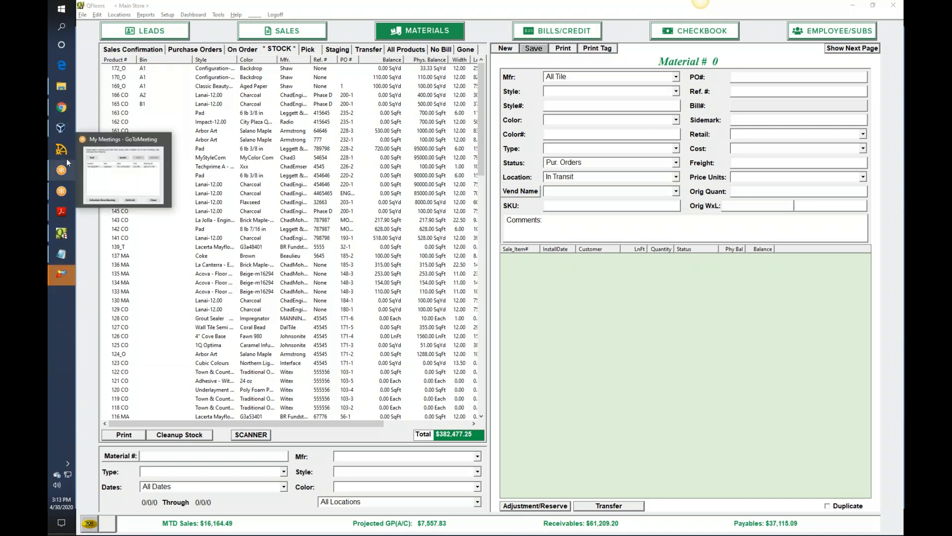
click(62, 86)
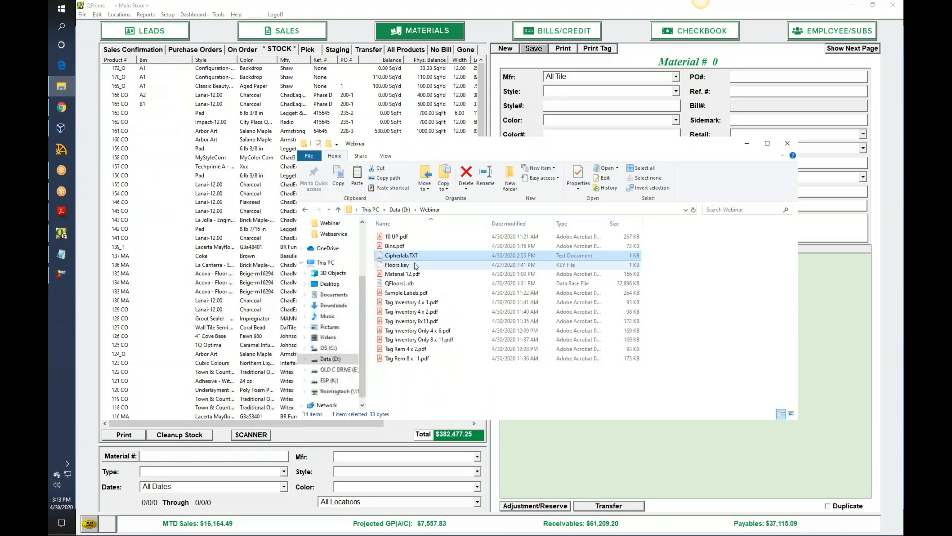
double_click(415, 257)
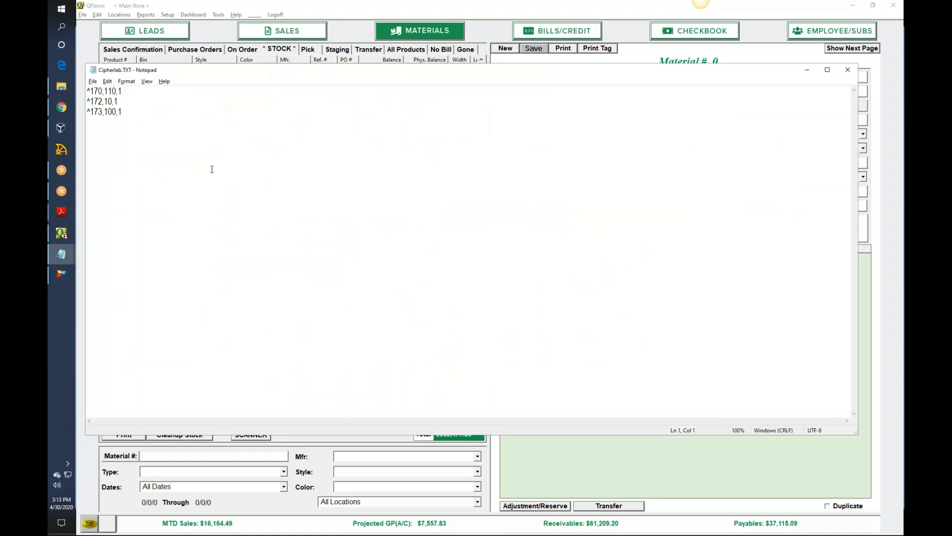
click(102, 122)
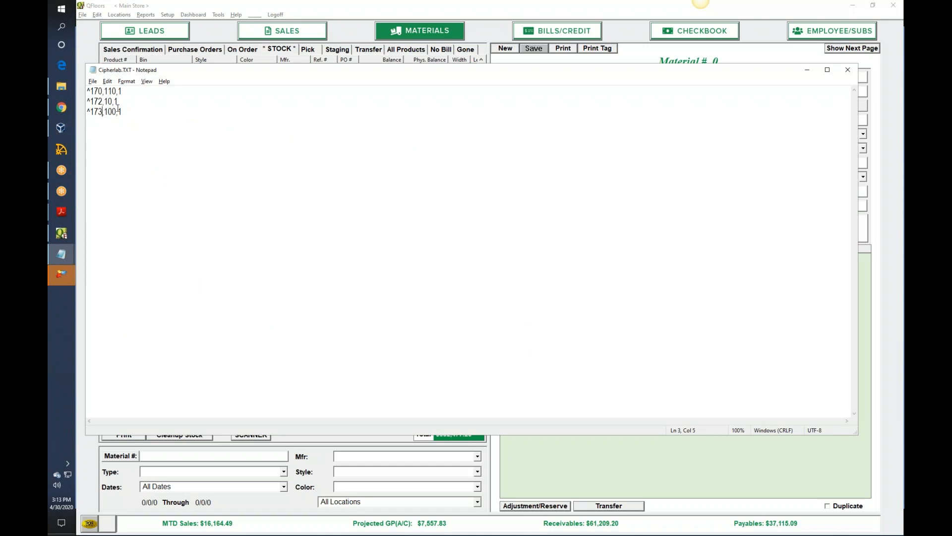
click(138, 112)
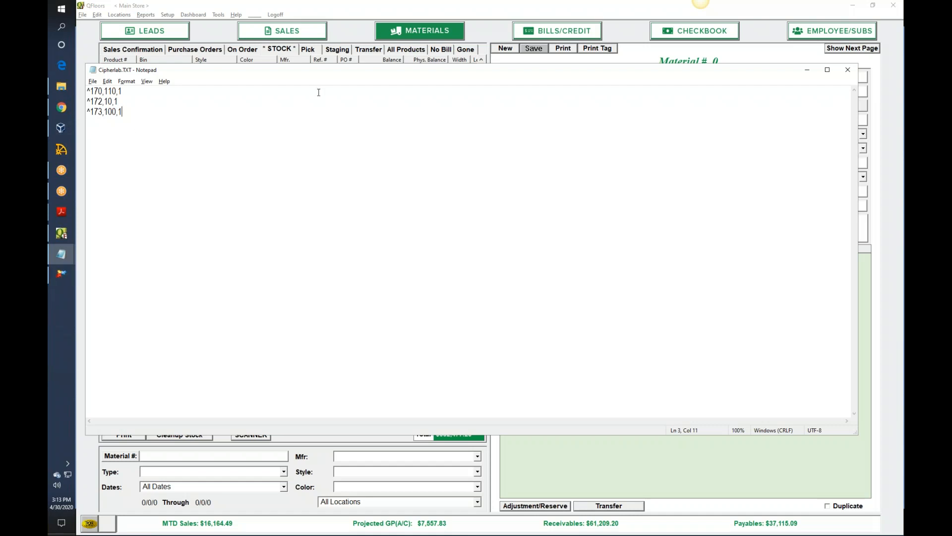
click(848, 75)
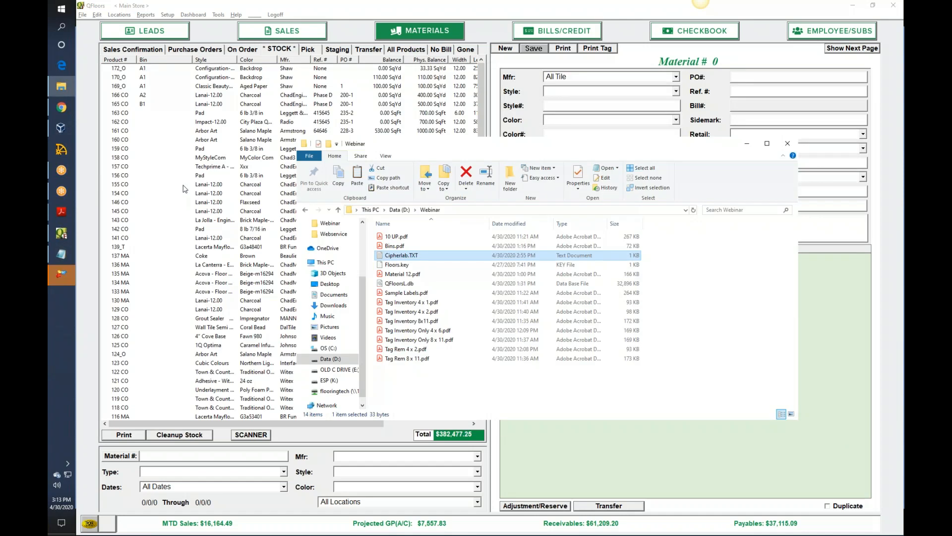
- Launch Excel and open the recent file Cipherlab.TXT for text import
click(61, 9)
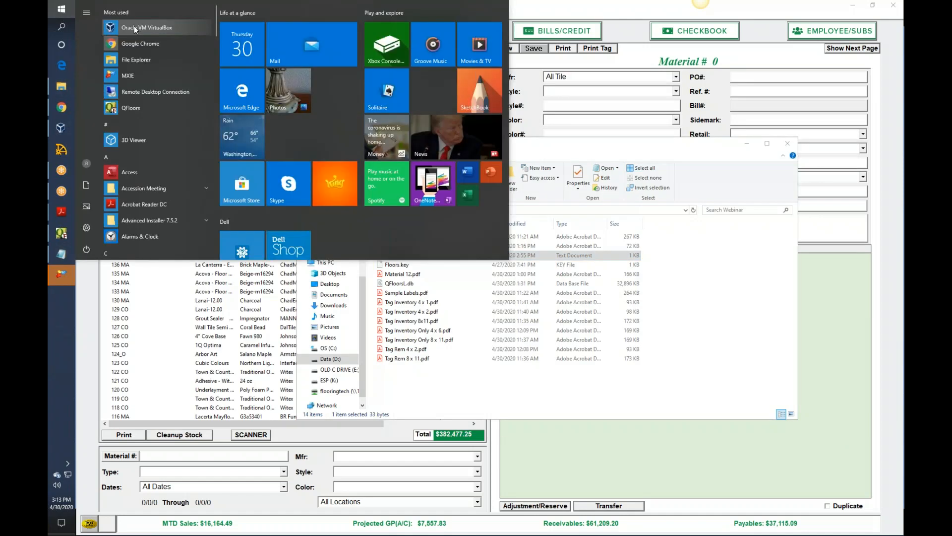
text(ex)
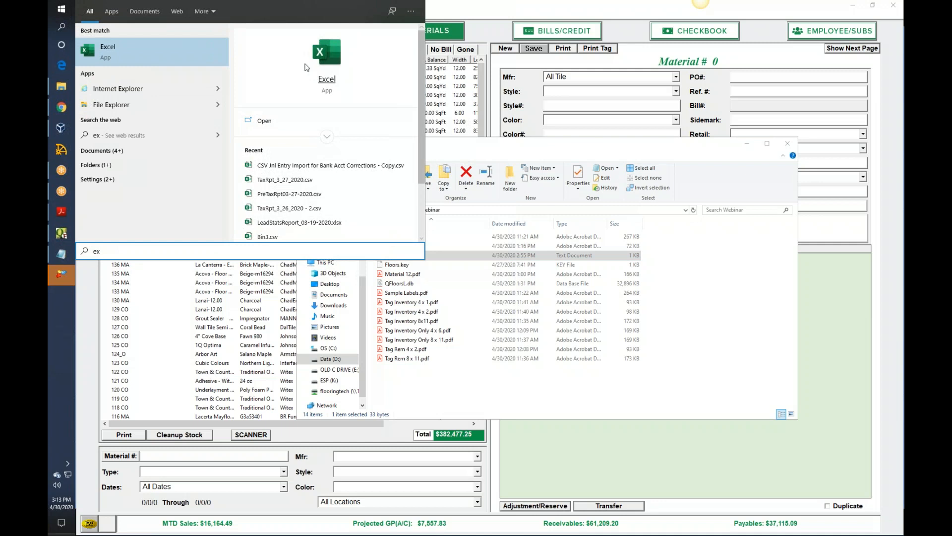
click(327, 82)
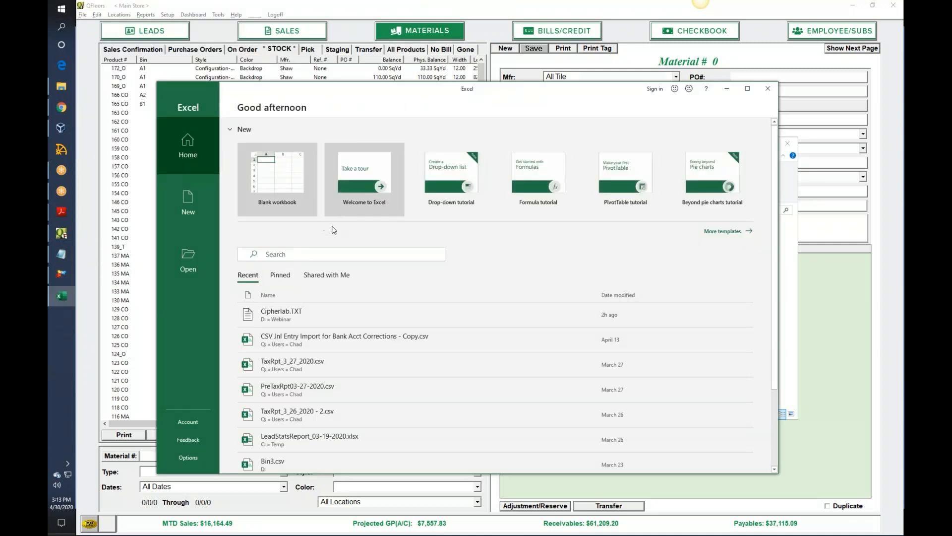
click(288, 311)
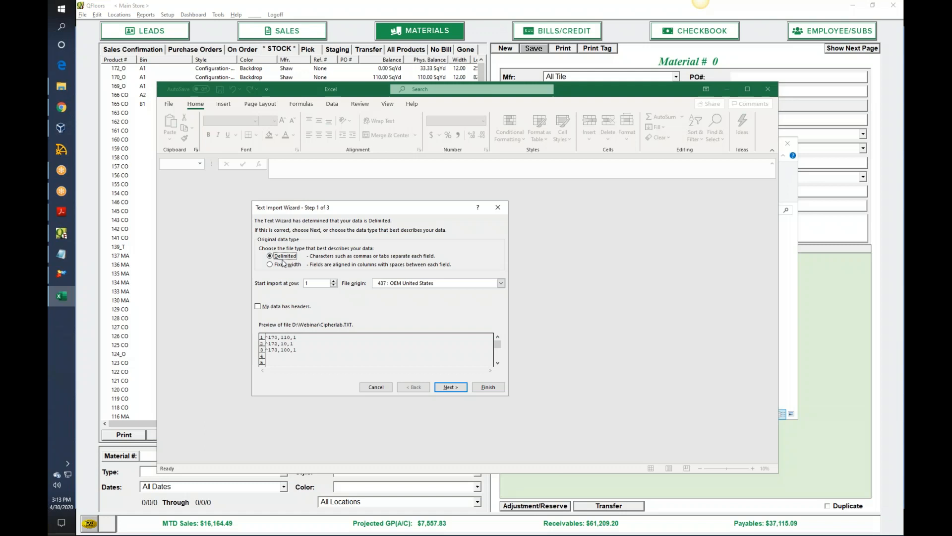
- Import the text as delimited data, using Comma instead of Tab as the delimiter and General column format
click(451, 388)
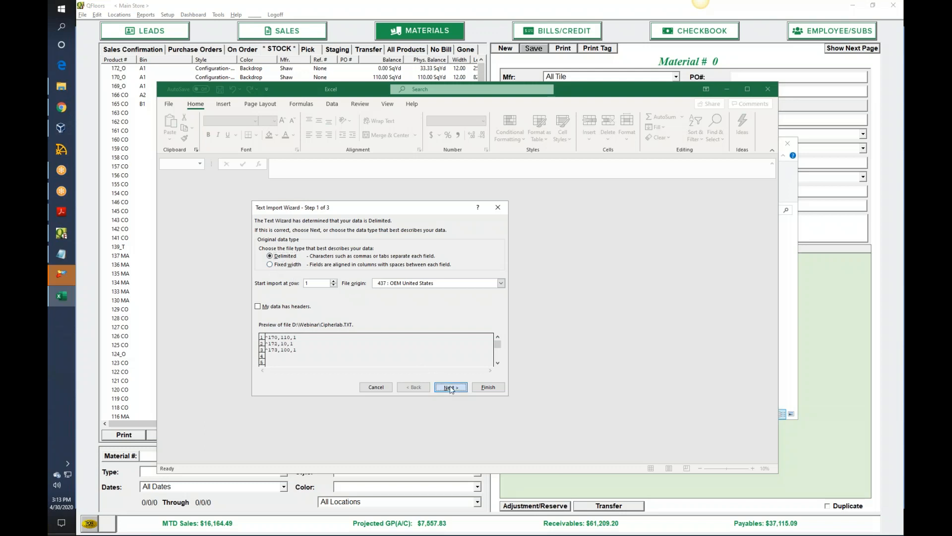
click(262, 246)
click(262, 263)
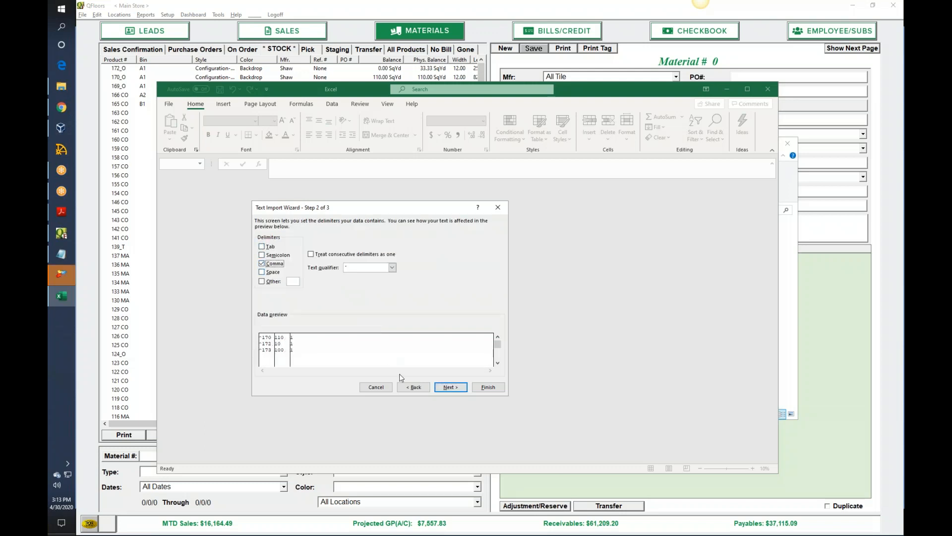
click(451, 388)
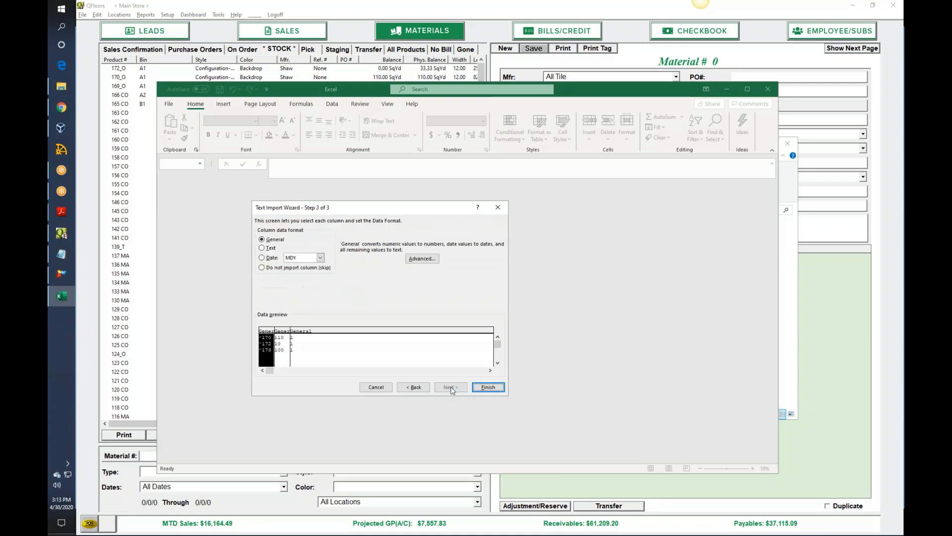
click(489, 388)
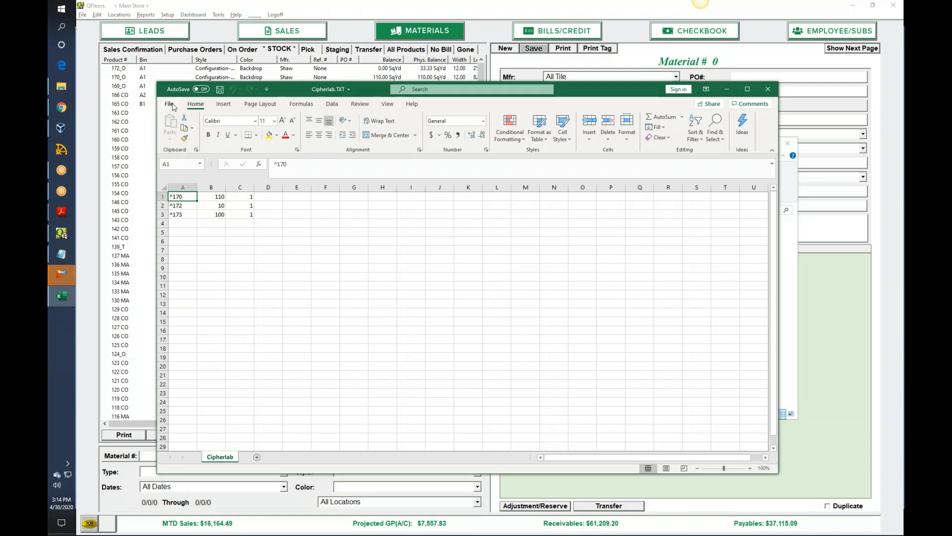
- Save the sheet as Cipherlab in CSV (Comma delimited) format in D: > Webinar, and close Excel
click(173, 105)
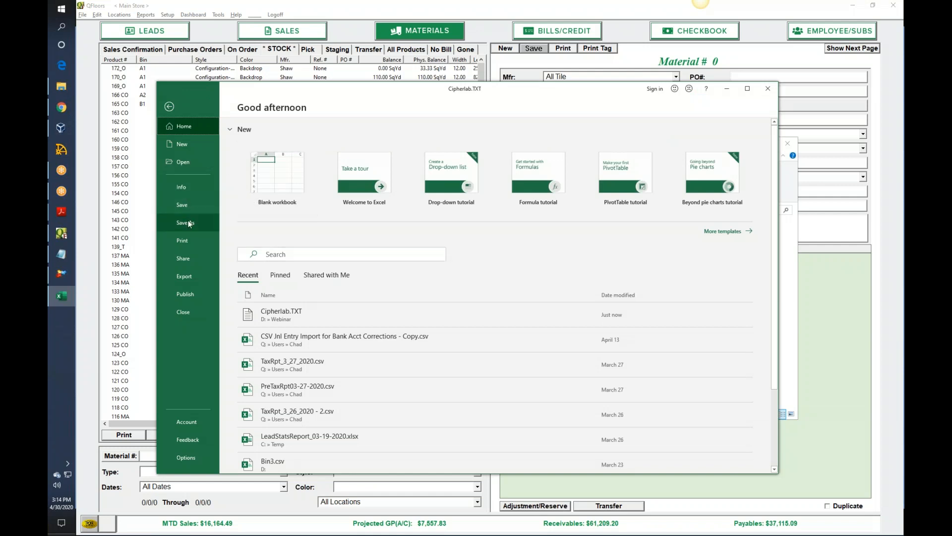
click(219, 223)
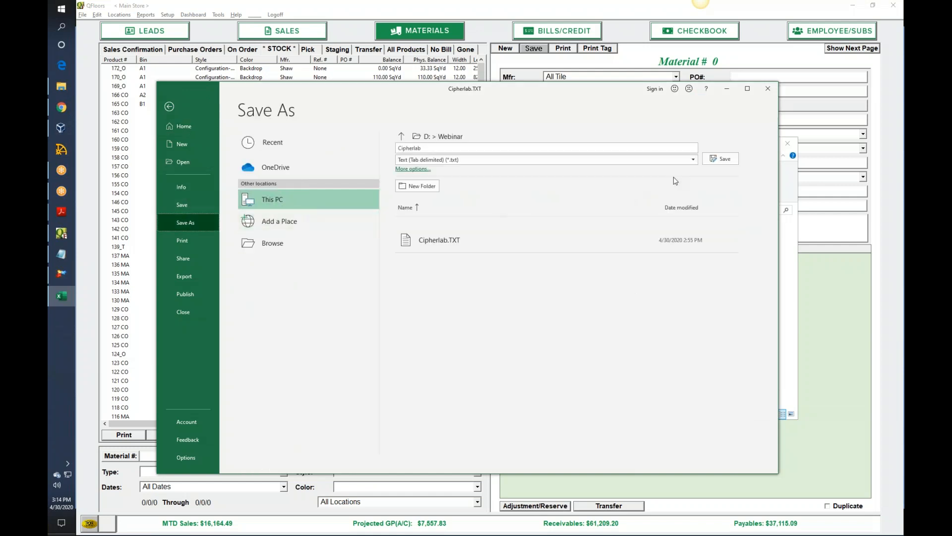
click(694, 159)
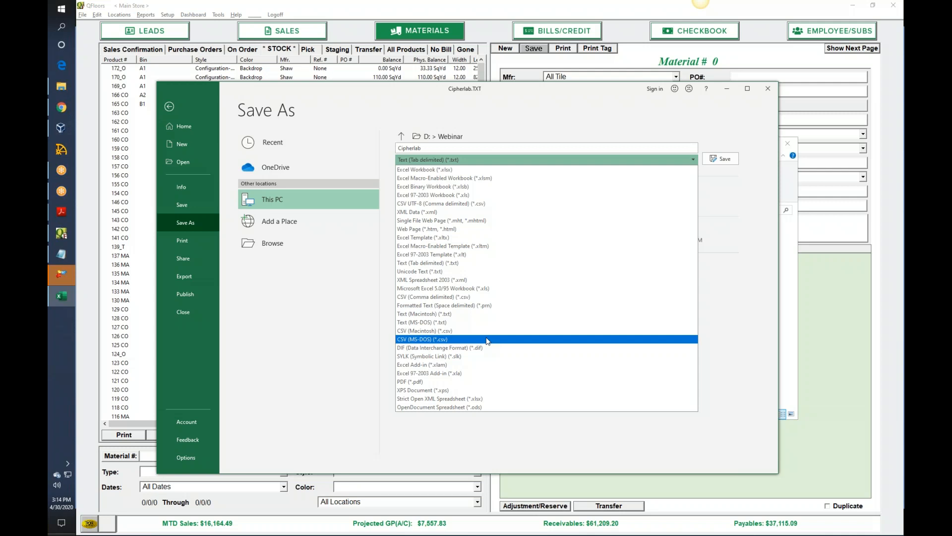
click(451, 297)
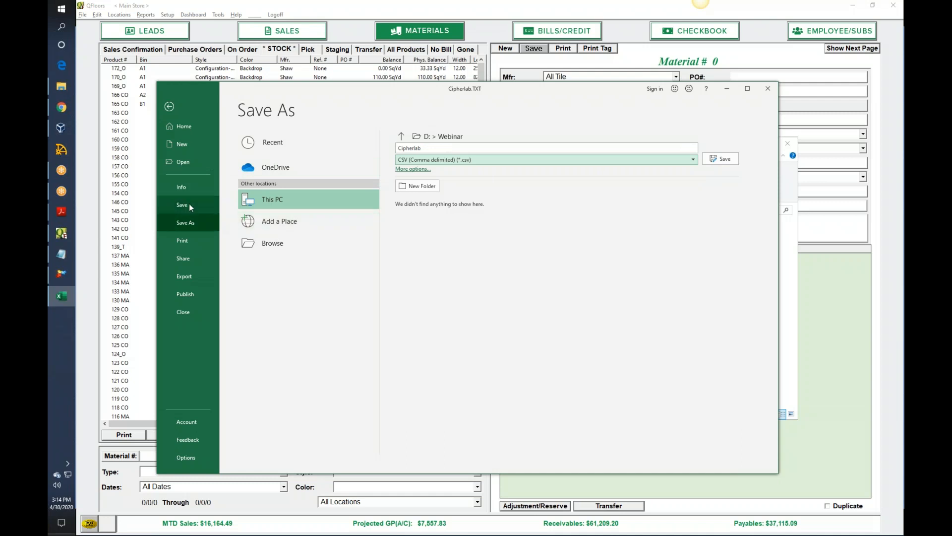
click(720, 158)
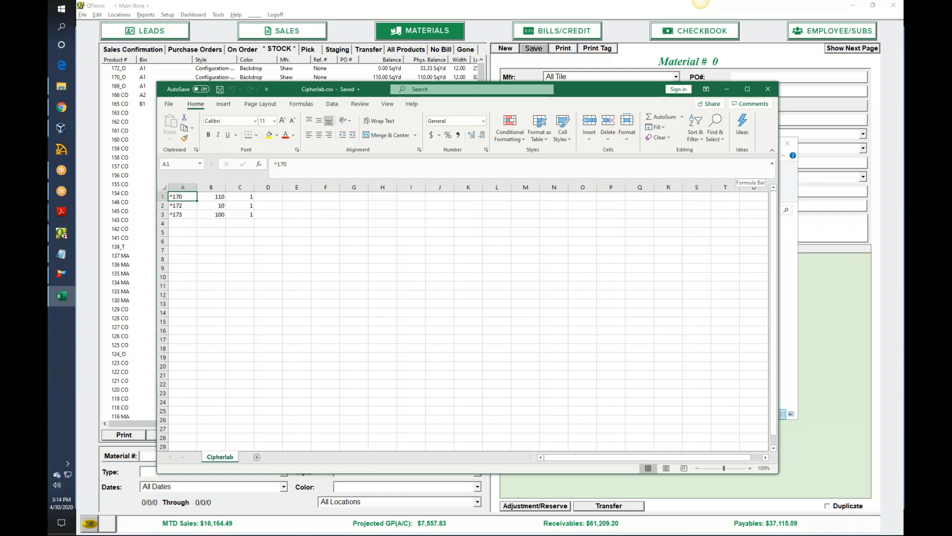
click(767, 89)
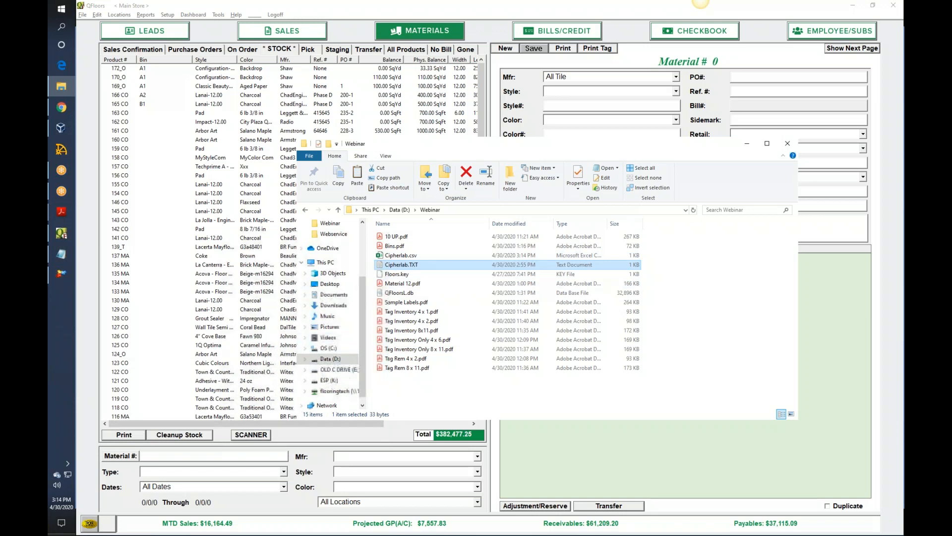
- Import Cipherlab.csv into QFloors' inventory reconciliation from the stock cleanup, and close the Reconcile Inventory window
click(195, 436)
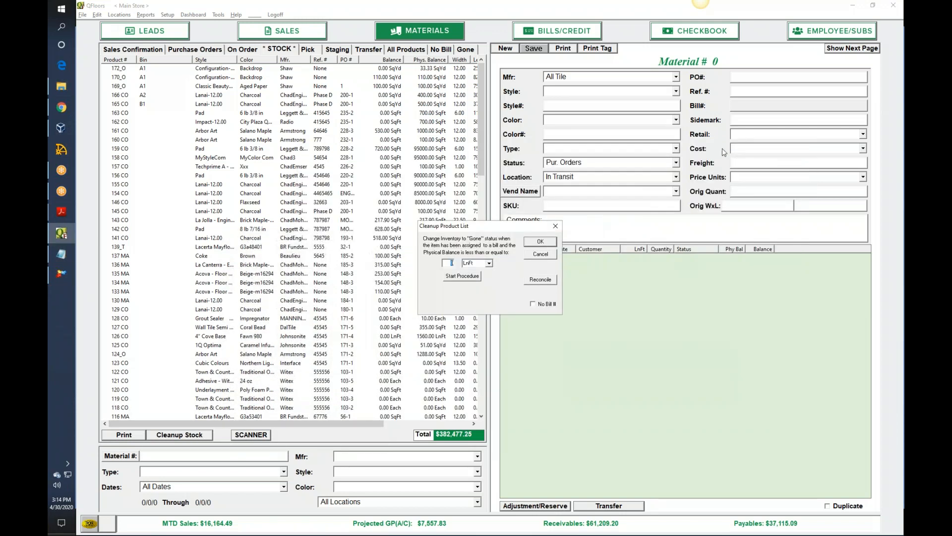
click(556, 280)
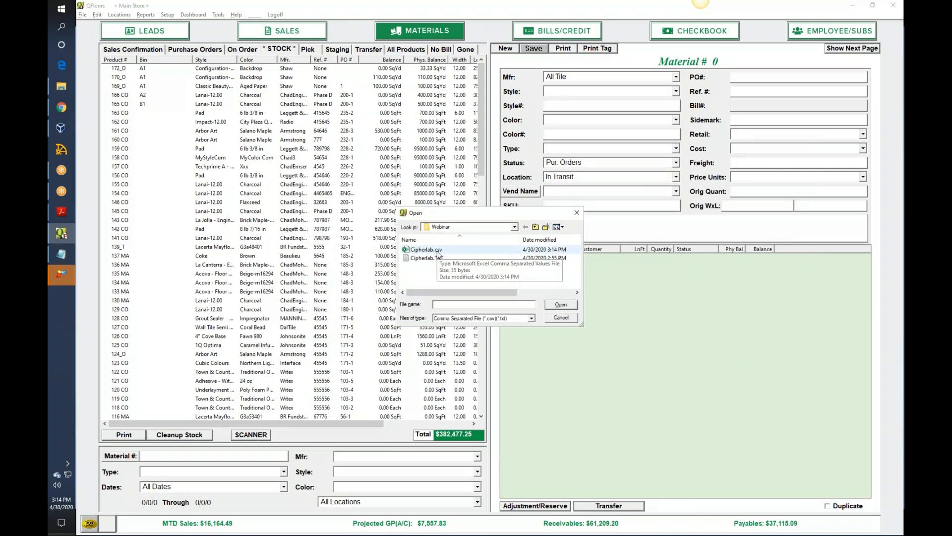
double_click(438, 251)
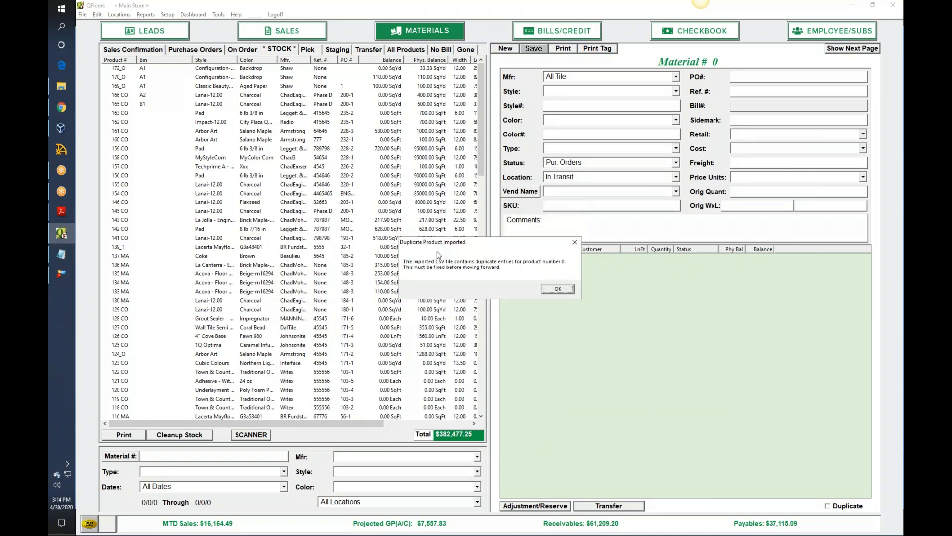
click(575, 242)
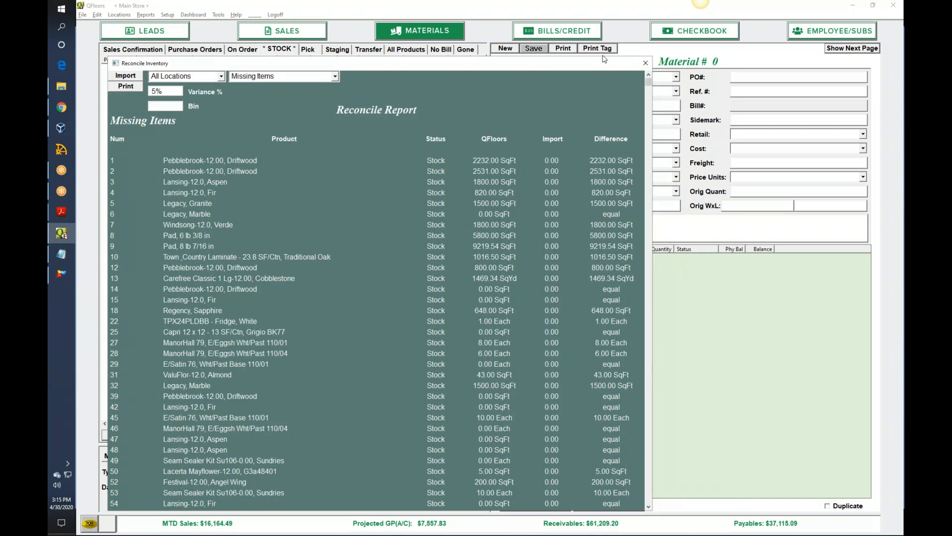
click(645, 63)
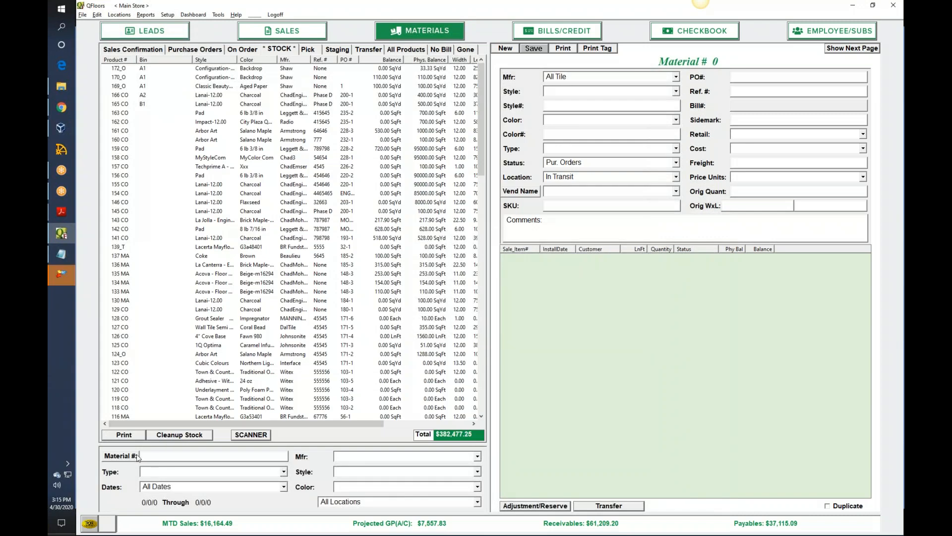
- Search the stock list by Bin instead of Material #, using A as the bin value
click(152, 455)
text(a)
key(BackSpace)
text(A)
click(135, 455)
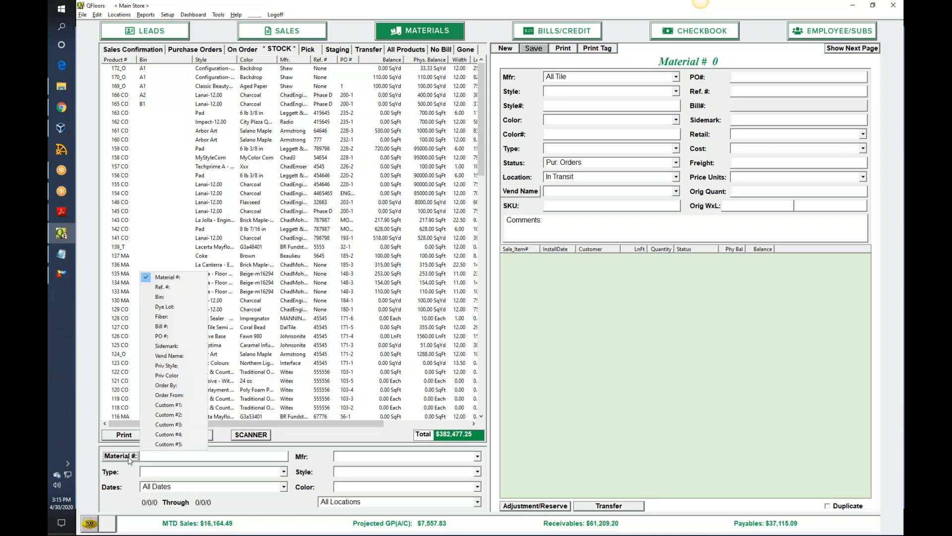
click(163, 297)
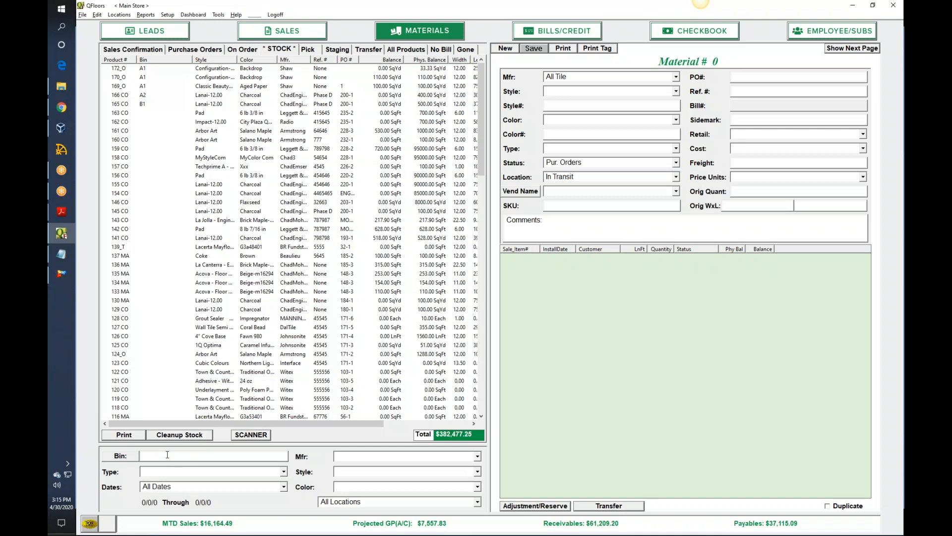
text(A)
key(Return)
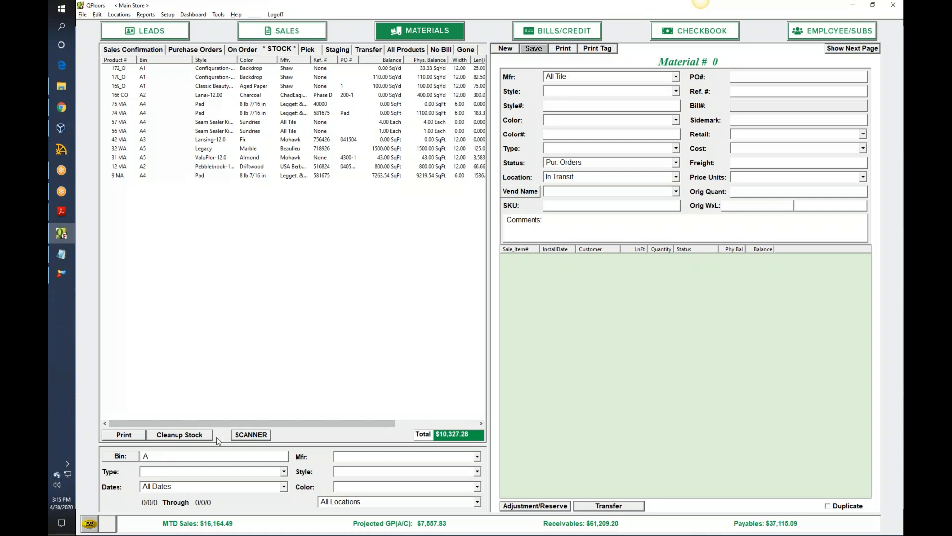
- Start the inventory reconciliation from the stock cleanup, import Cipherlab.csv, and dismiss the duplicate-product notices
click(187, 436)
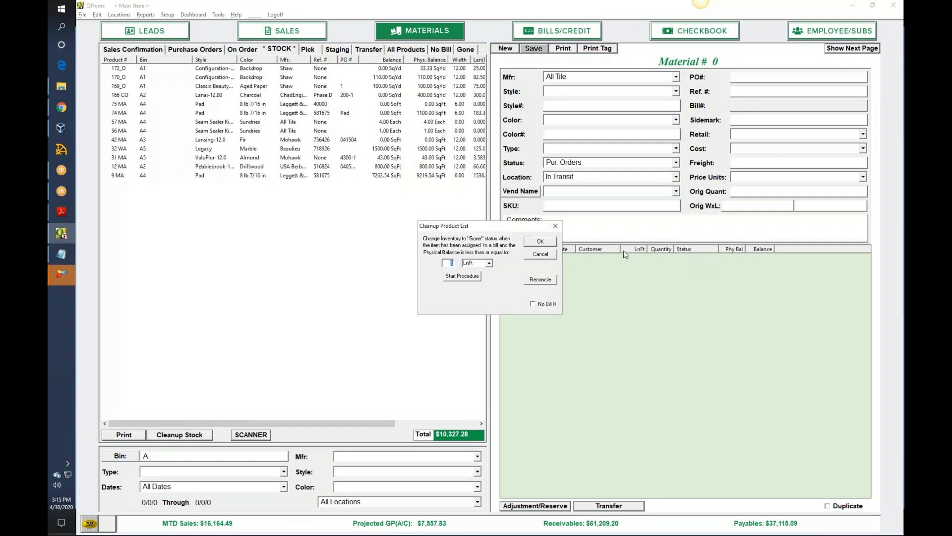
click(549, 281)
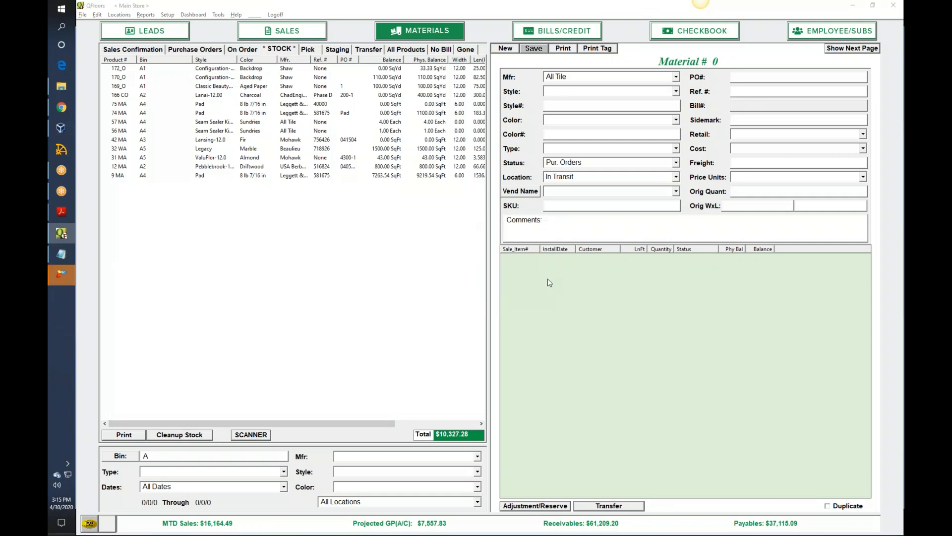
double_click(438, 251)
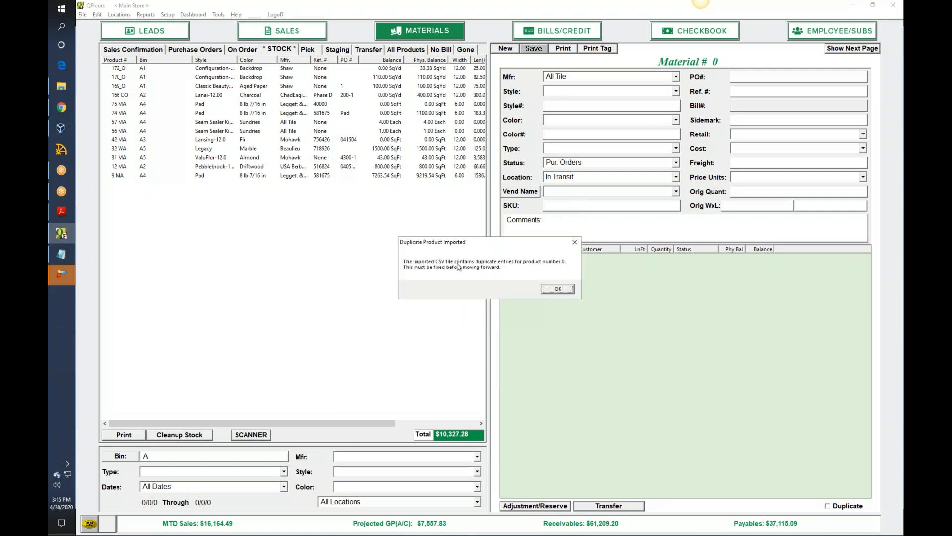
click(560, 290)
click(558, 289)
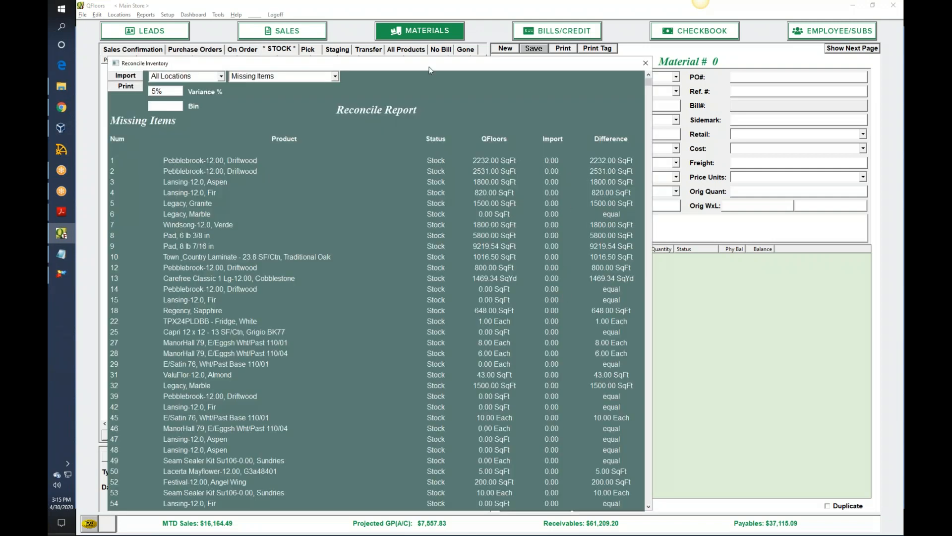
- Filter the Missing Items reconcile report by bin A, and close the Reconcile Inventory window
click(155, 105)
key(Tab)
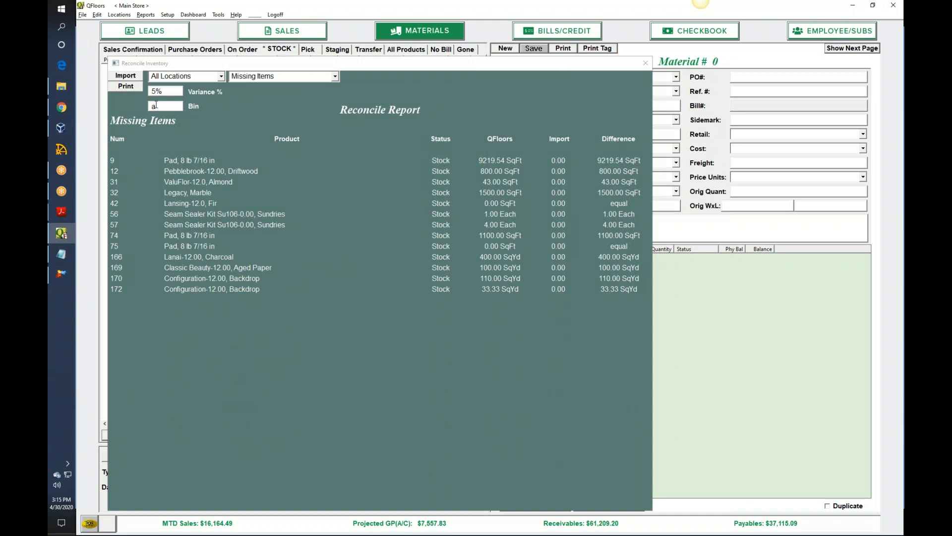
click(155, 106)
key(BackSpace)
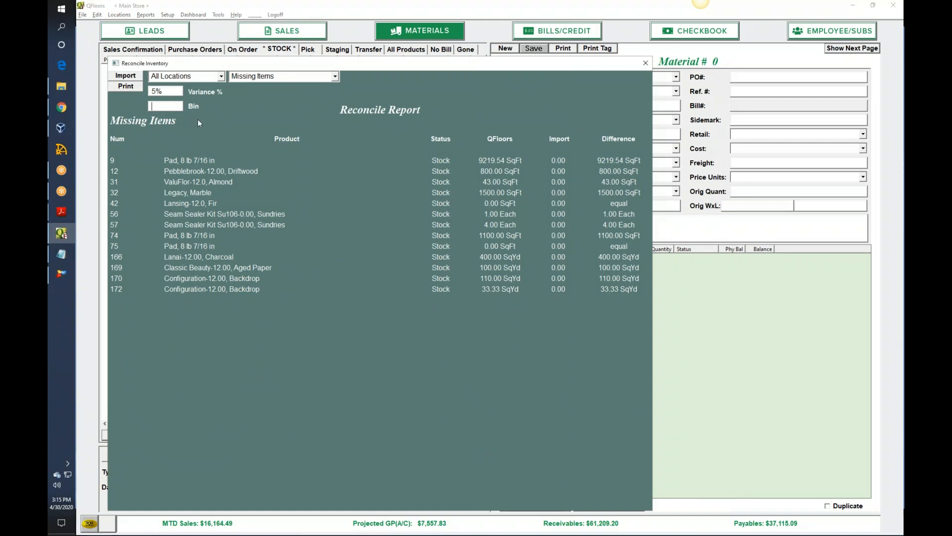
text(A)
key(Tab)
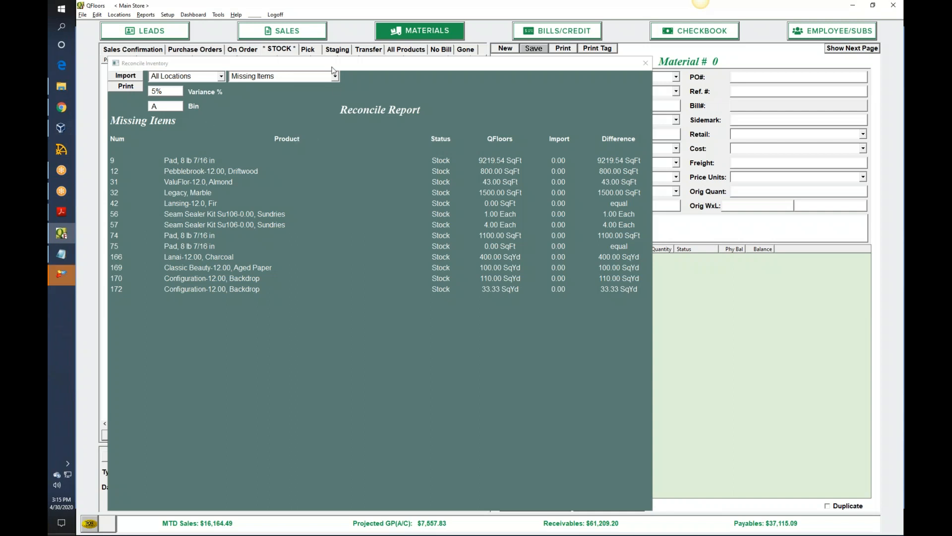
click(645, 63)
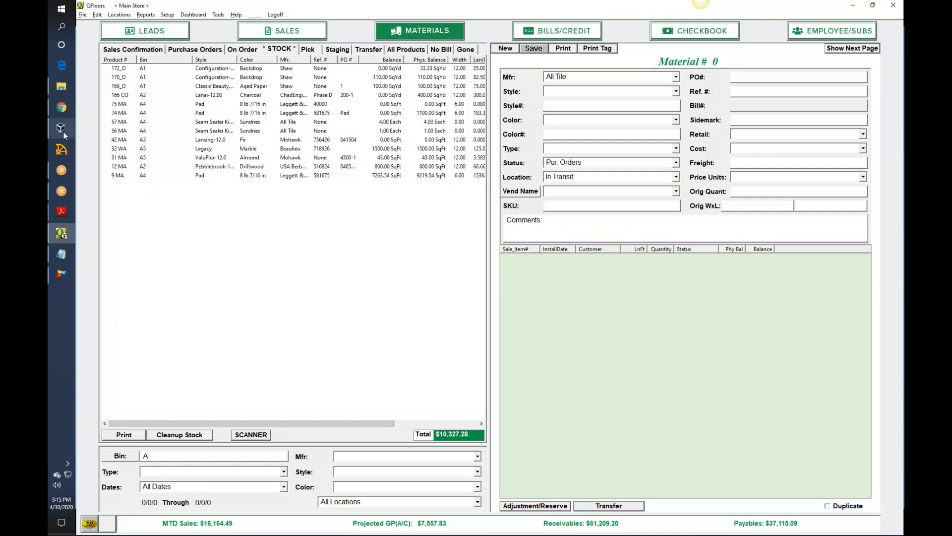
- Review the scanned lines of Cipherlab.TXT in Notepad, close it, and check the files in the Webinar folder
click(60, 253)
right_click(60, 254)
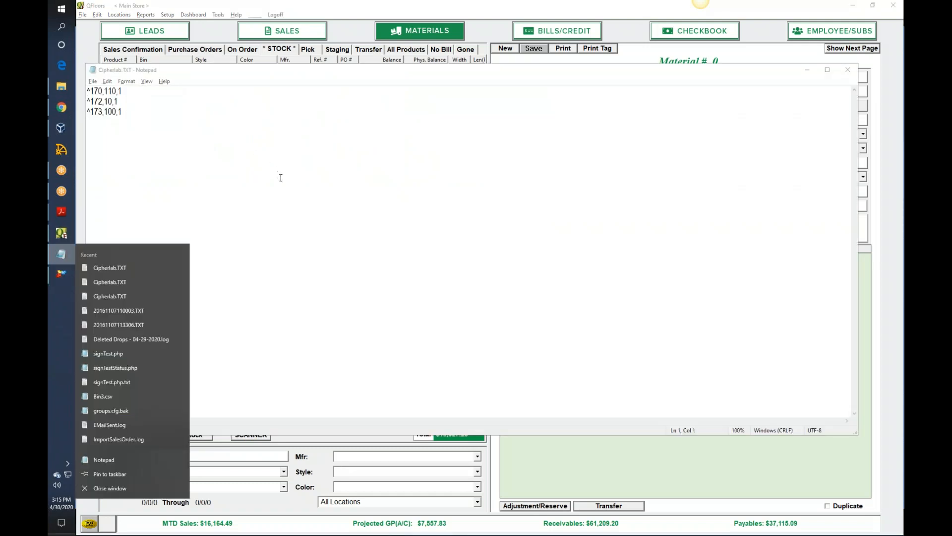
click(281, 177)
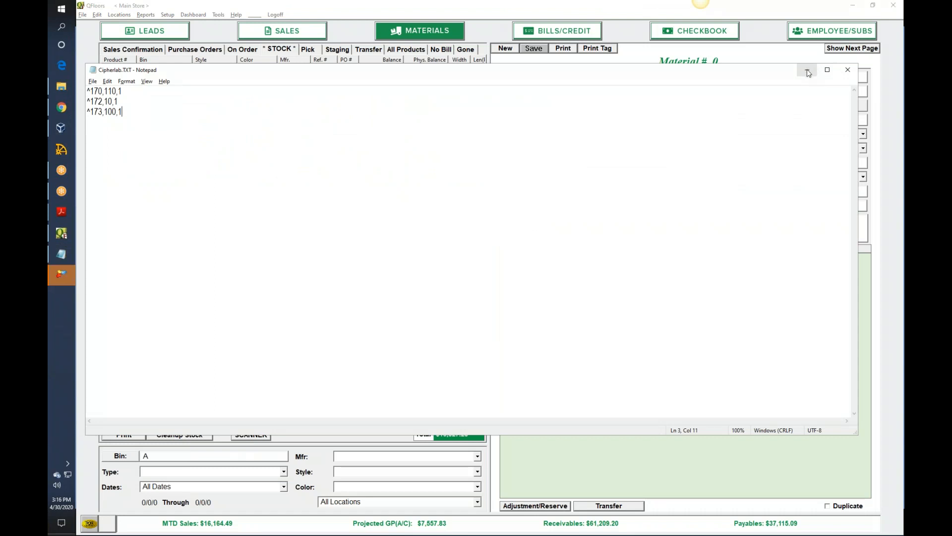
click(847, 71)
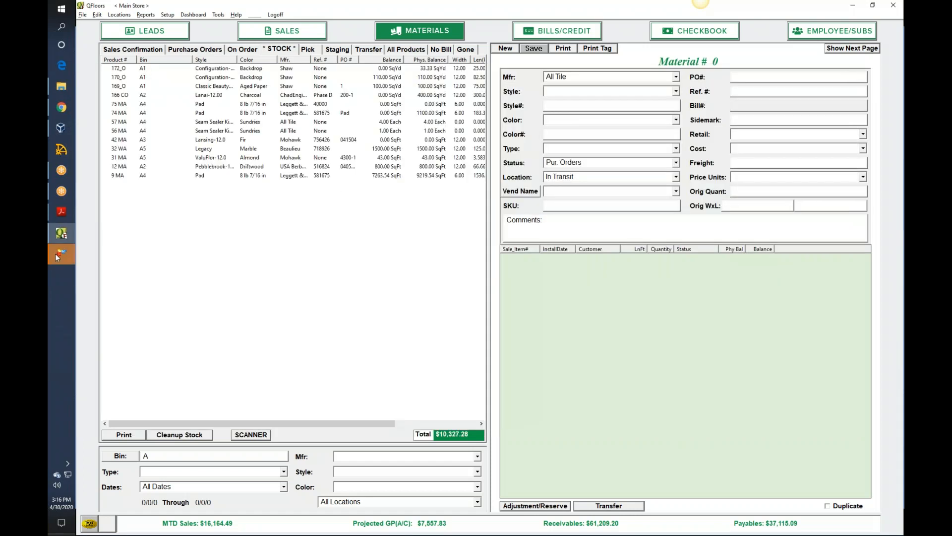
mouse_move(65, 243)
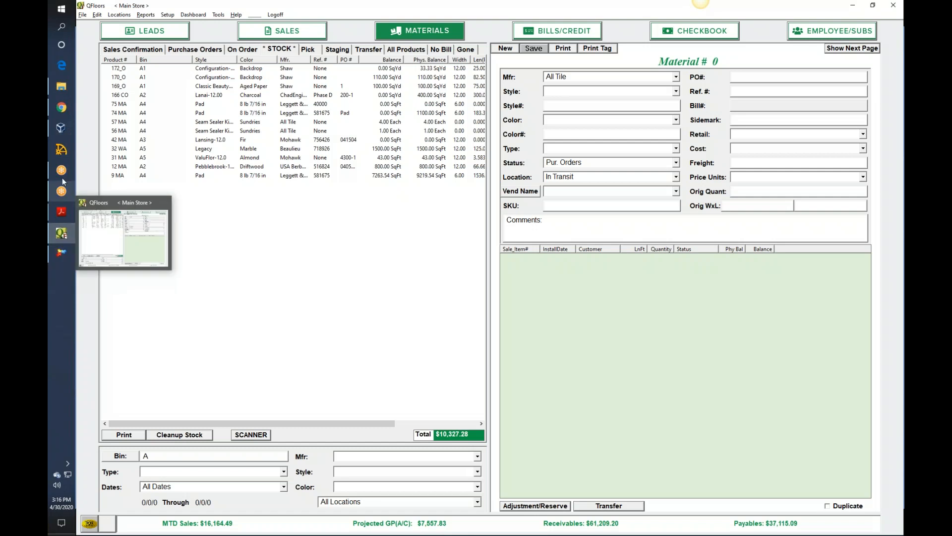
click(61, 86)
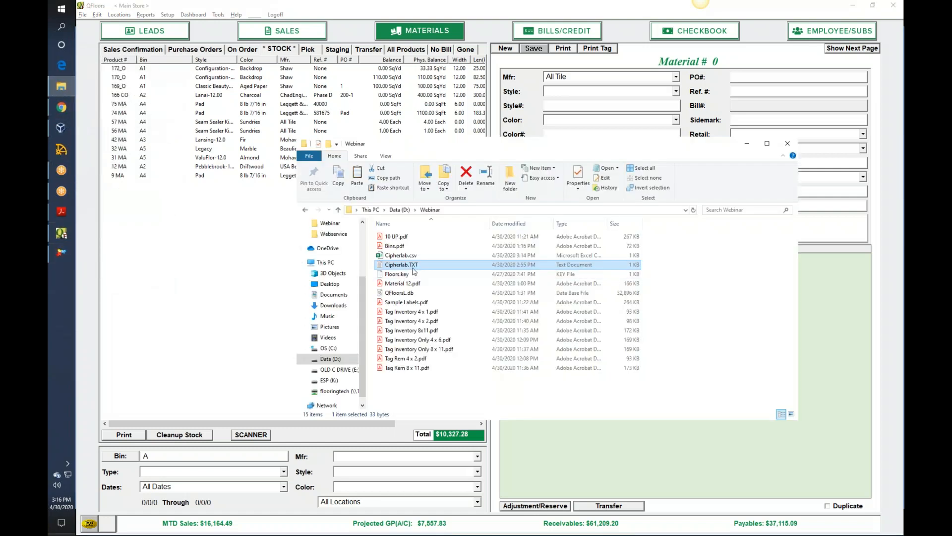
click(196, 272)
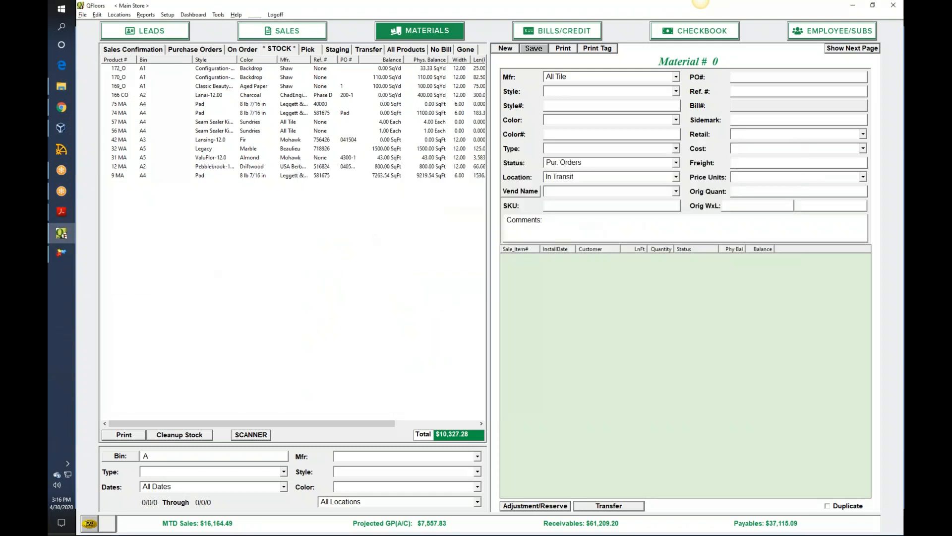
- Exit QFloors and relaunch it by running Q_Floors.exe from D: > QFloors > SB
click(83, 17)
click(97, 143)
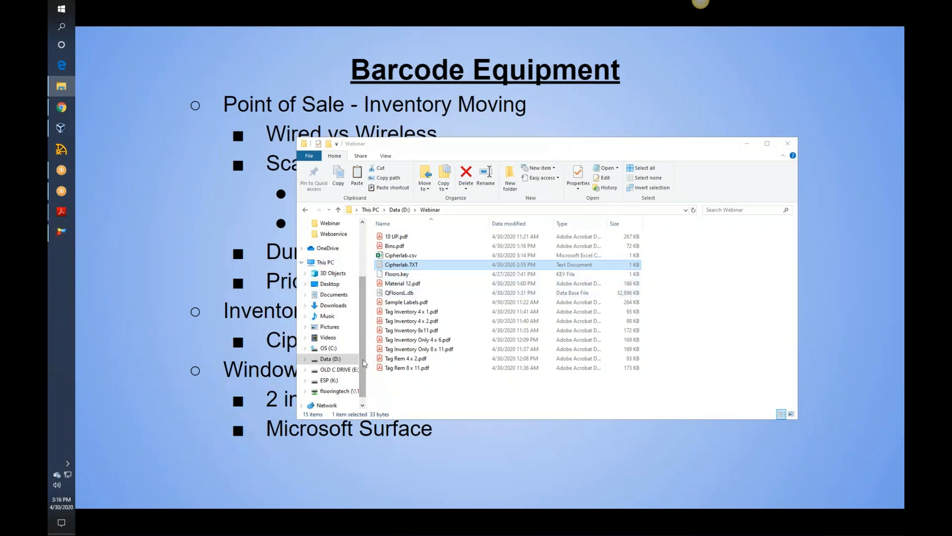
click(329, 357)
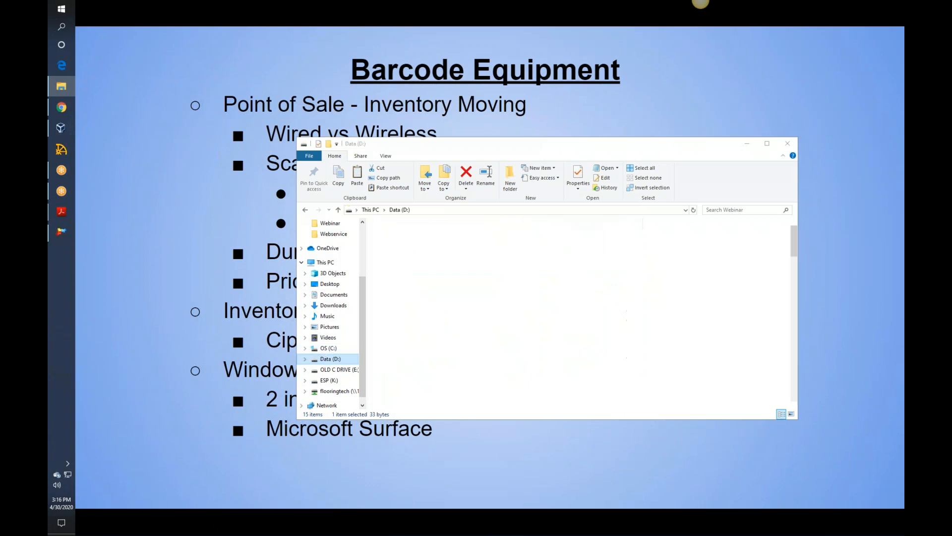
double_click(395, 274)
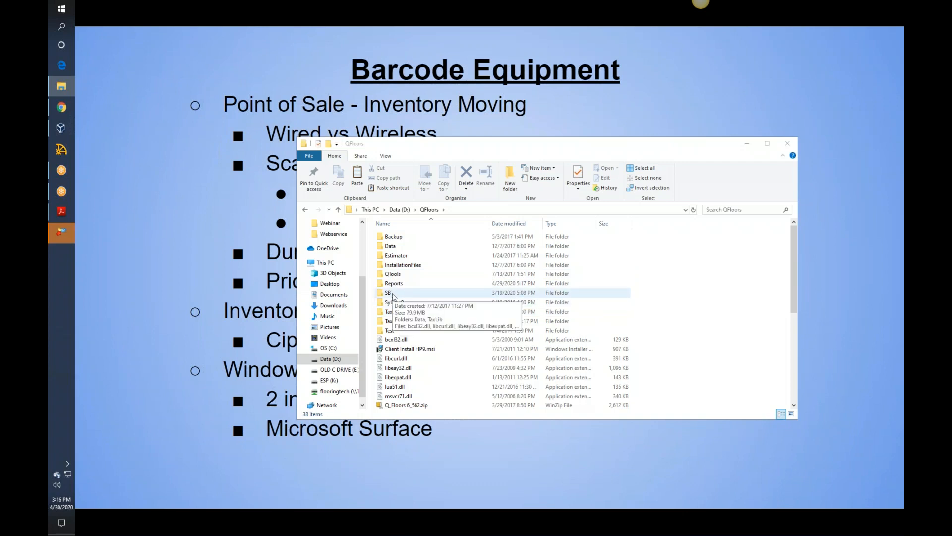
click(394, 296)
double_click(392, 293)
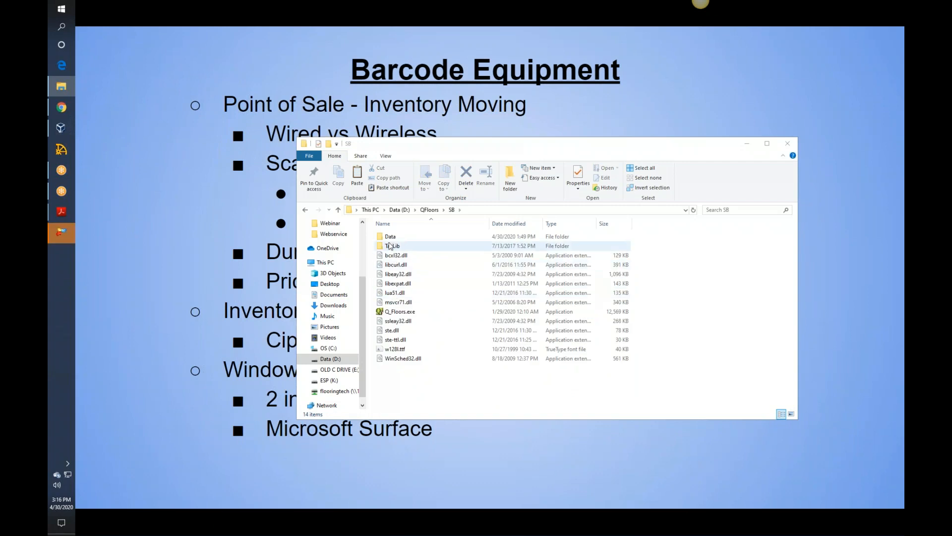
double_click(401, 312)
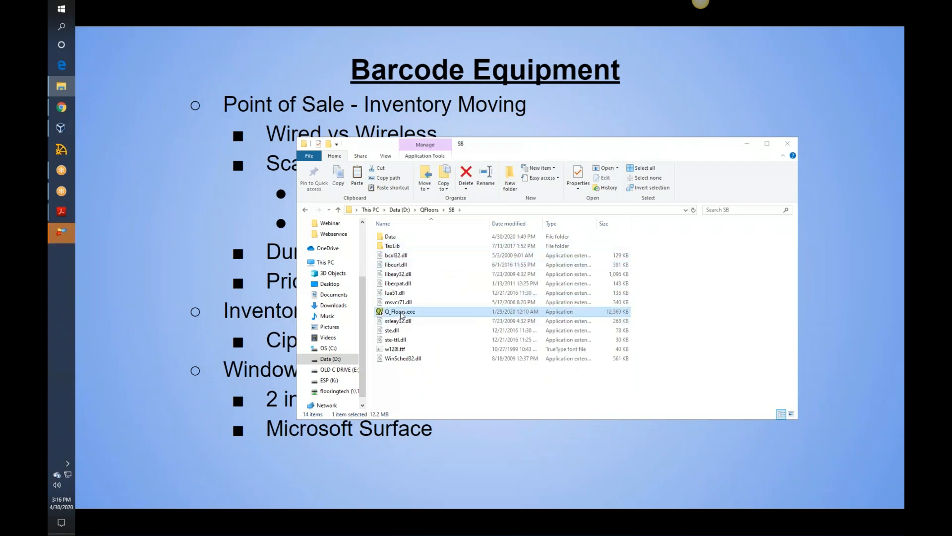
click(544, 294)
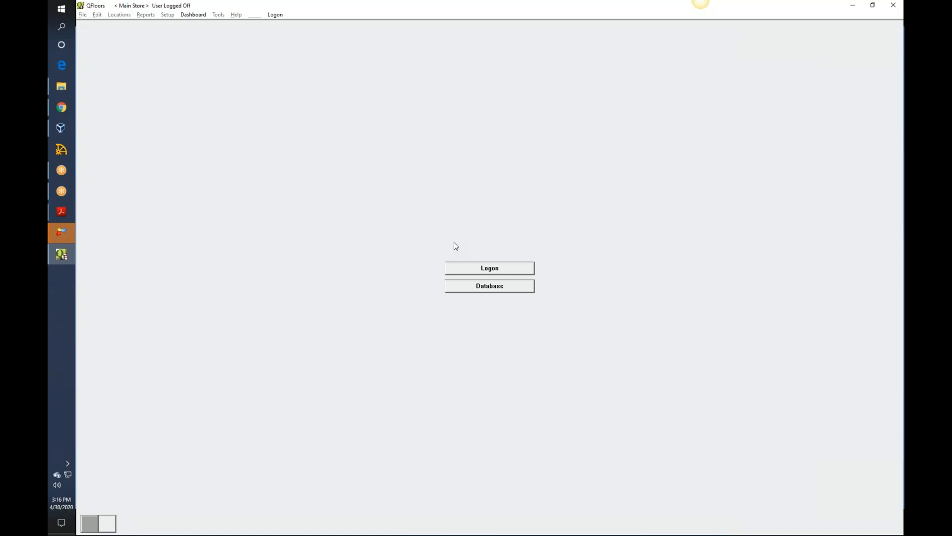
click(494, 271)
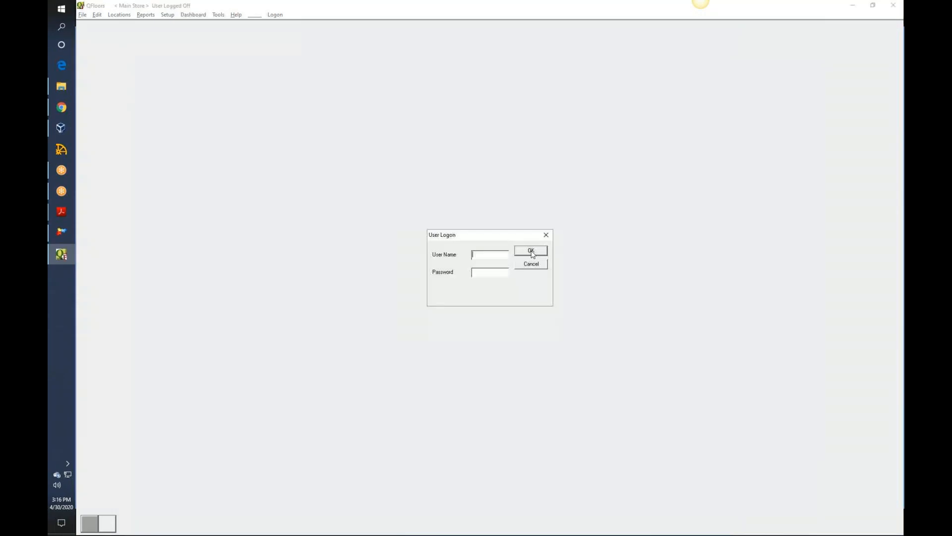
- Log on to QFloors by entering the user name and the account password
text(override)
key(Tab)
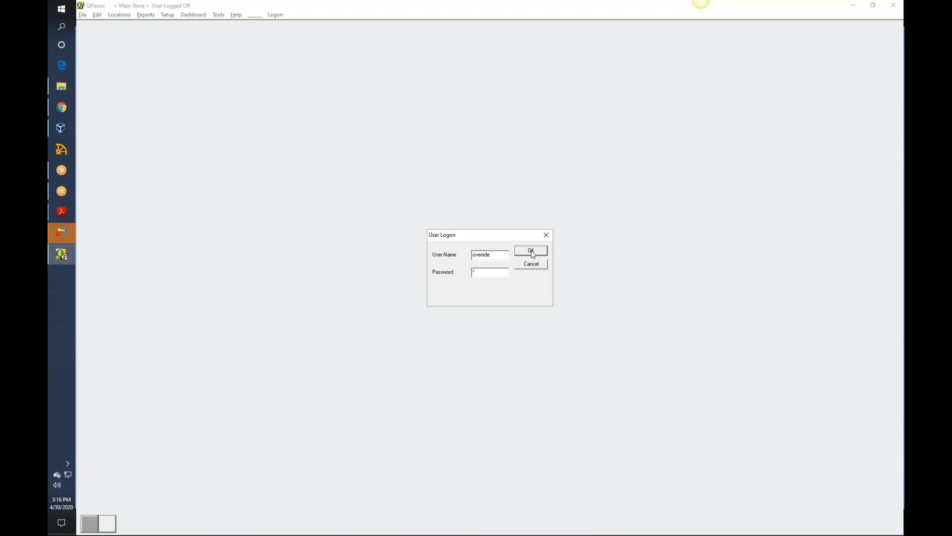
text(*******)
click(531, 251)
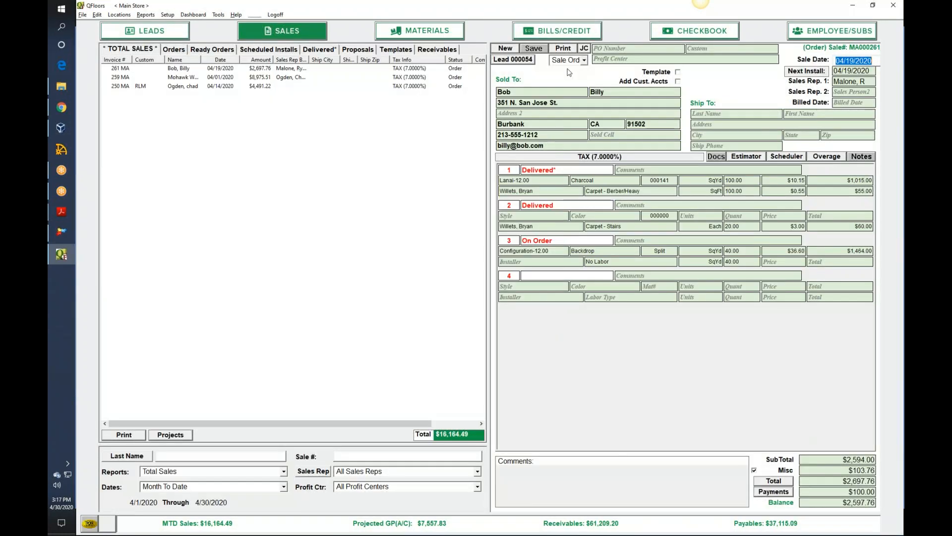
- Import Cipherlab.csv into the inventory reconciliation from the materials stock, and open the report's Bin filter for editing
click(410, 39)
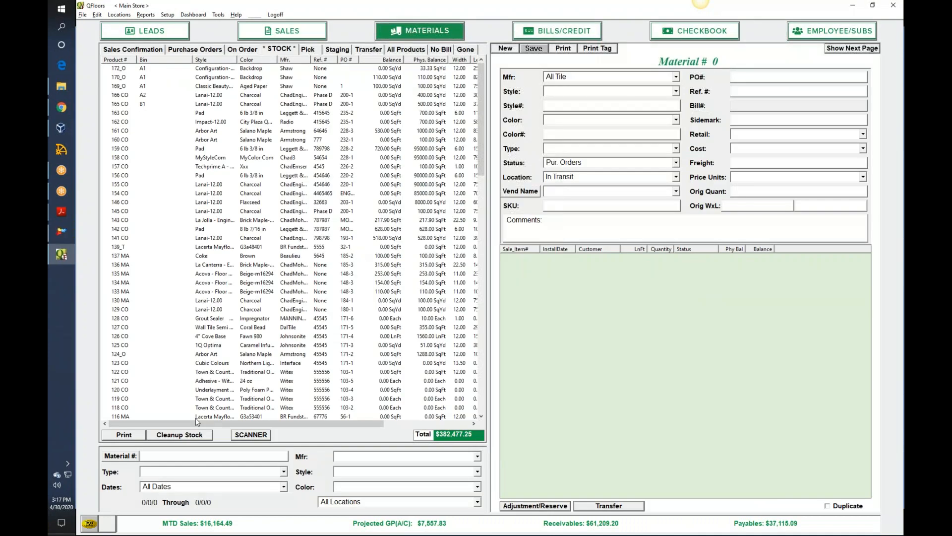
click(171, 436)
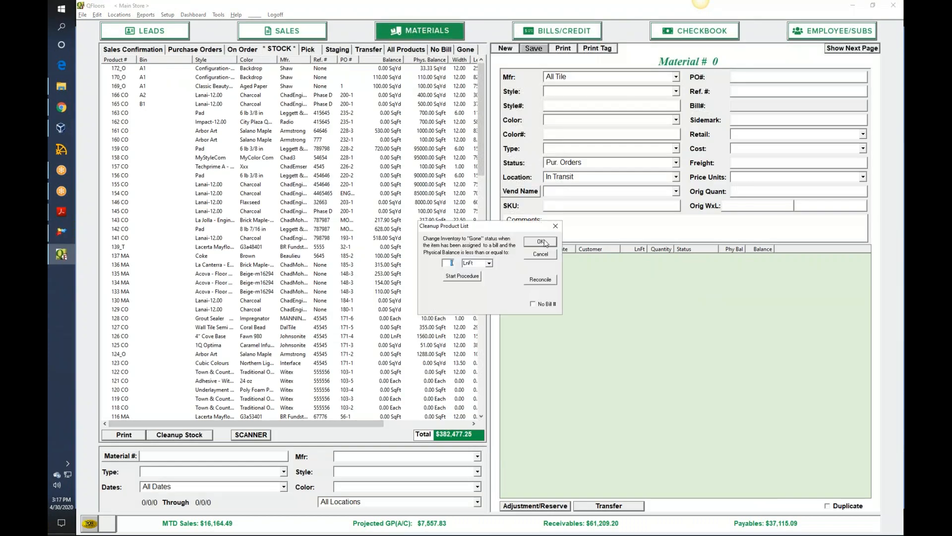
click(544, 281)
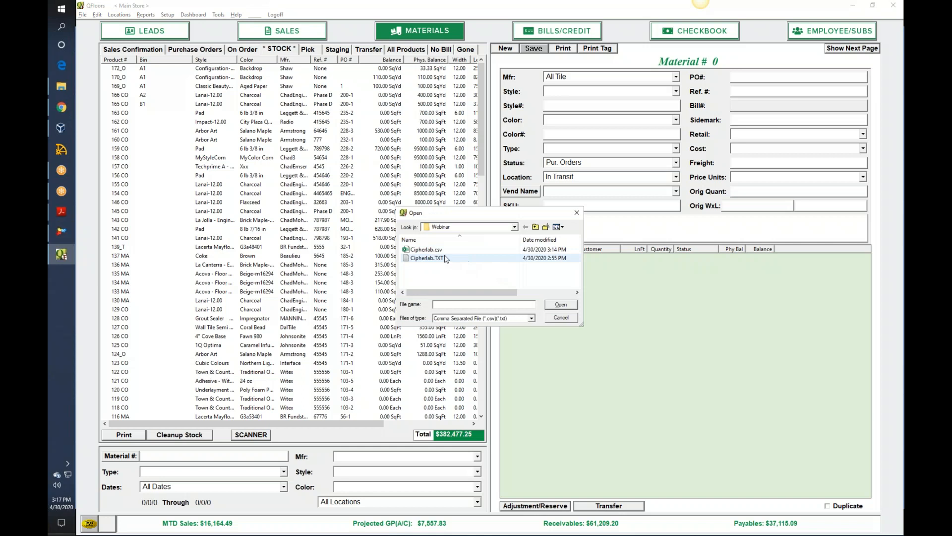
double_click(426, 249)
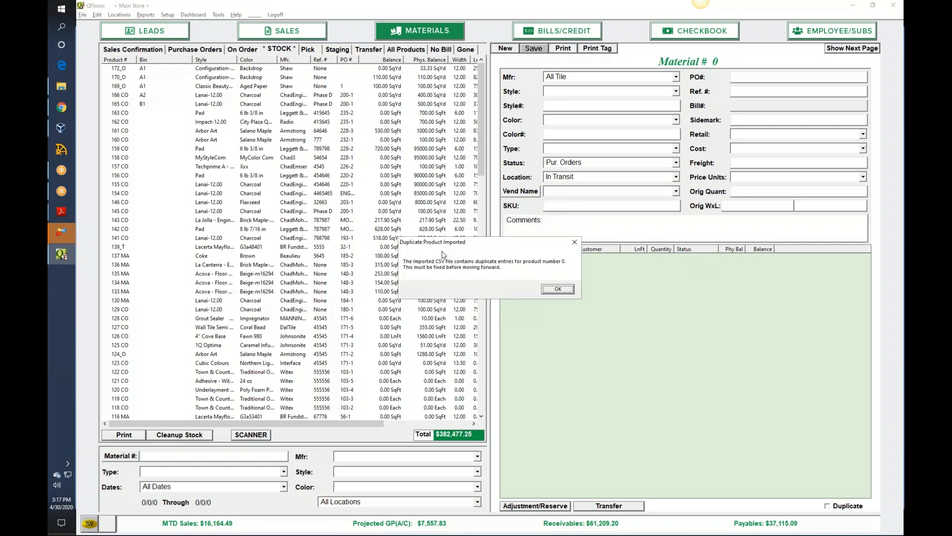
click(550, 289)
click(551, 289)
click(551, 290)
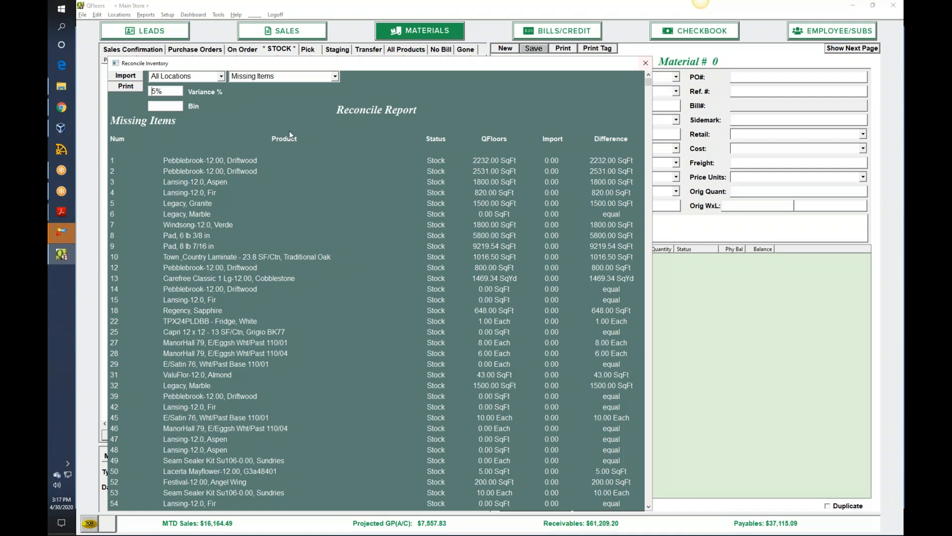
click(167, 107)
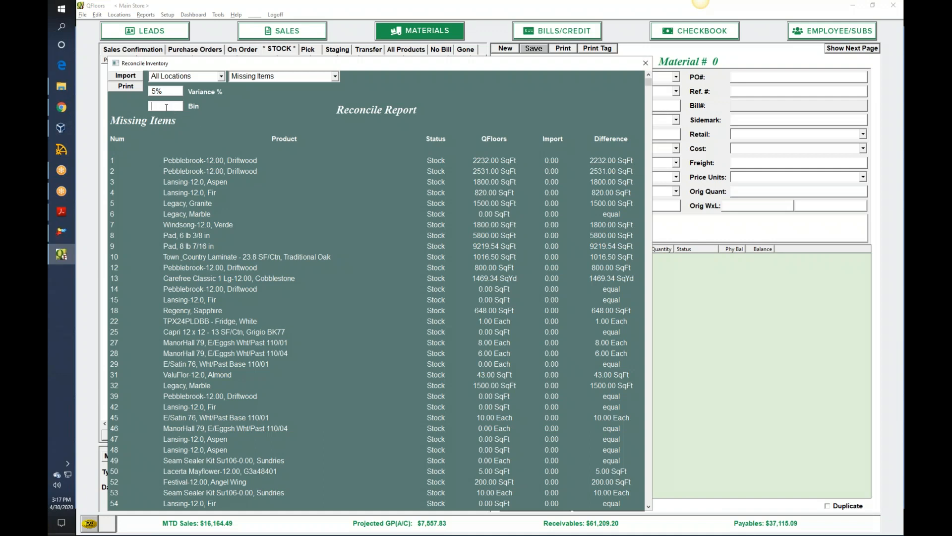